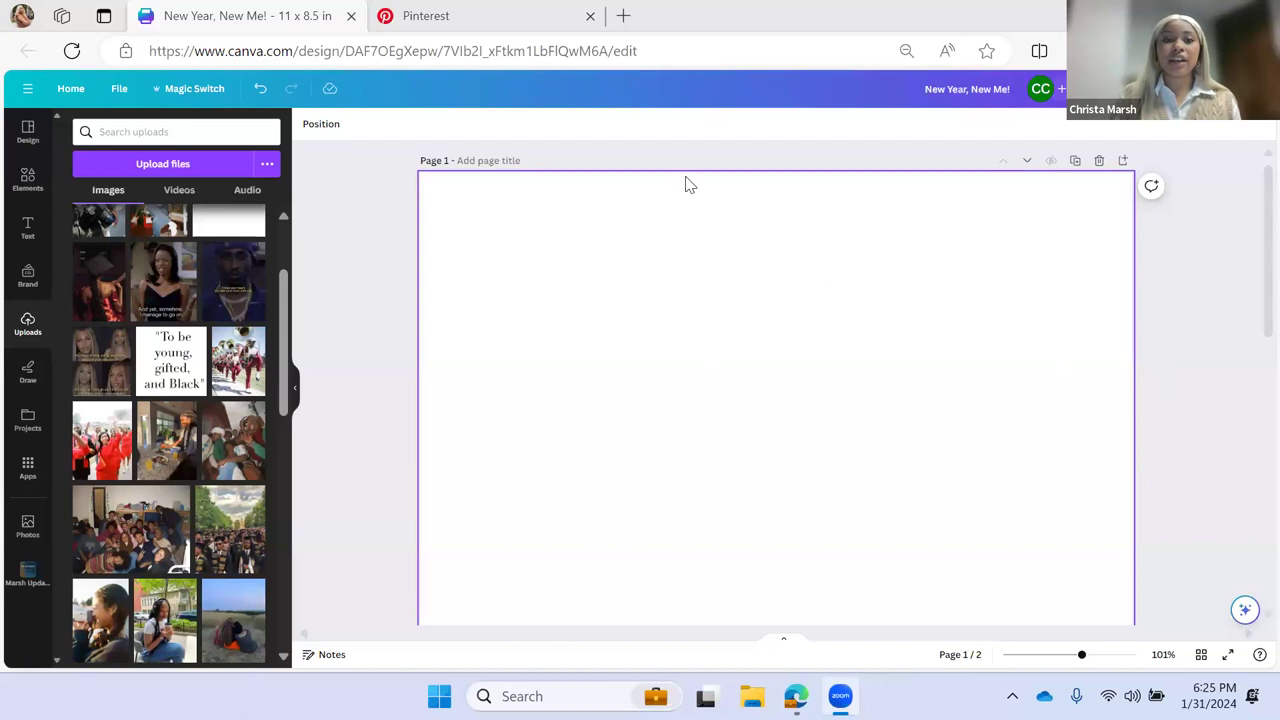
- Switch to Pinterest and review the saved pins on the New Year New Me Program board
left_click(446, 18)
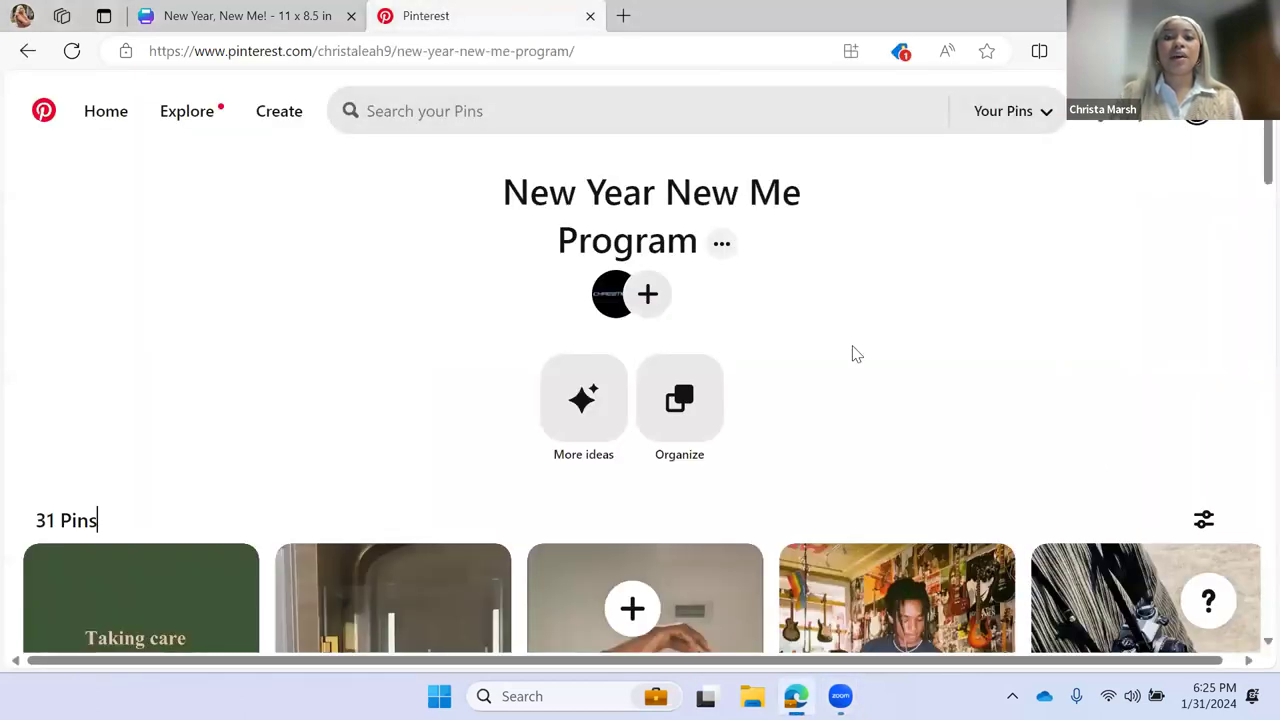
scroll(857, 397, "down", 1)
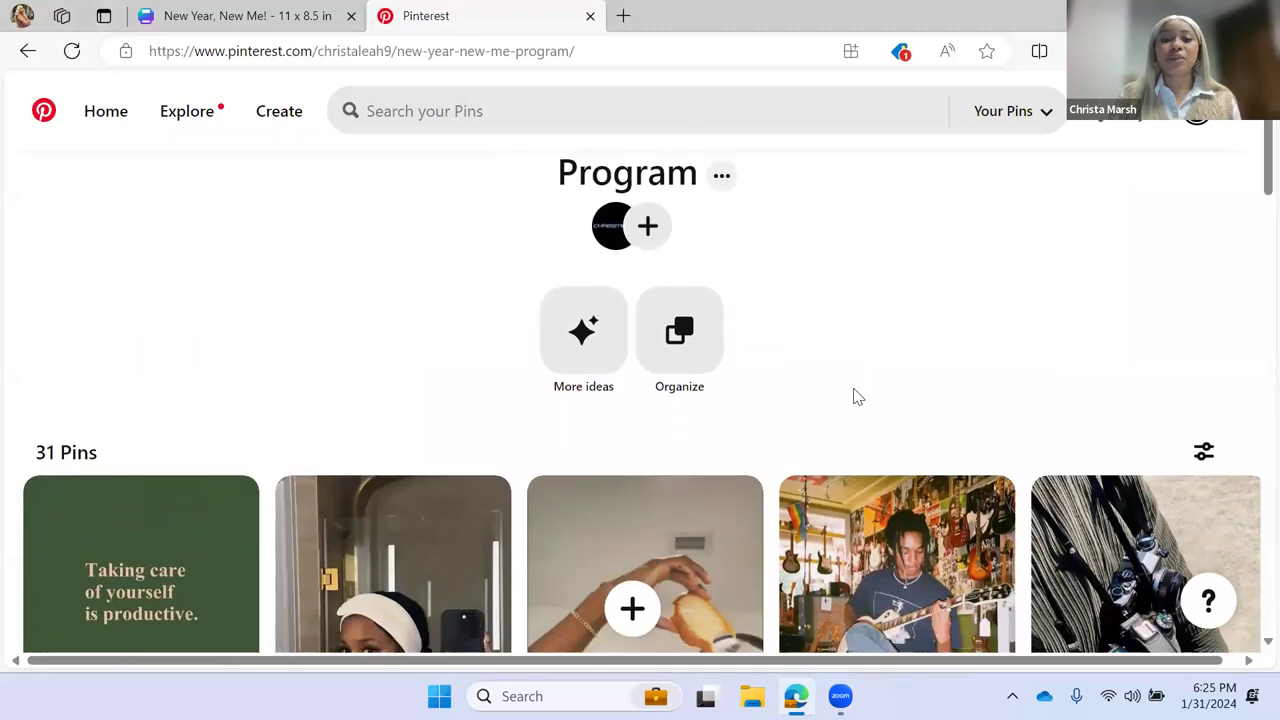
scroll(855, 397, "down", 2)
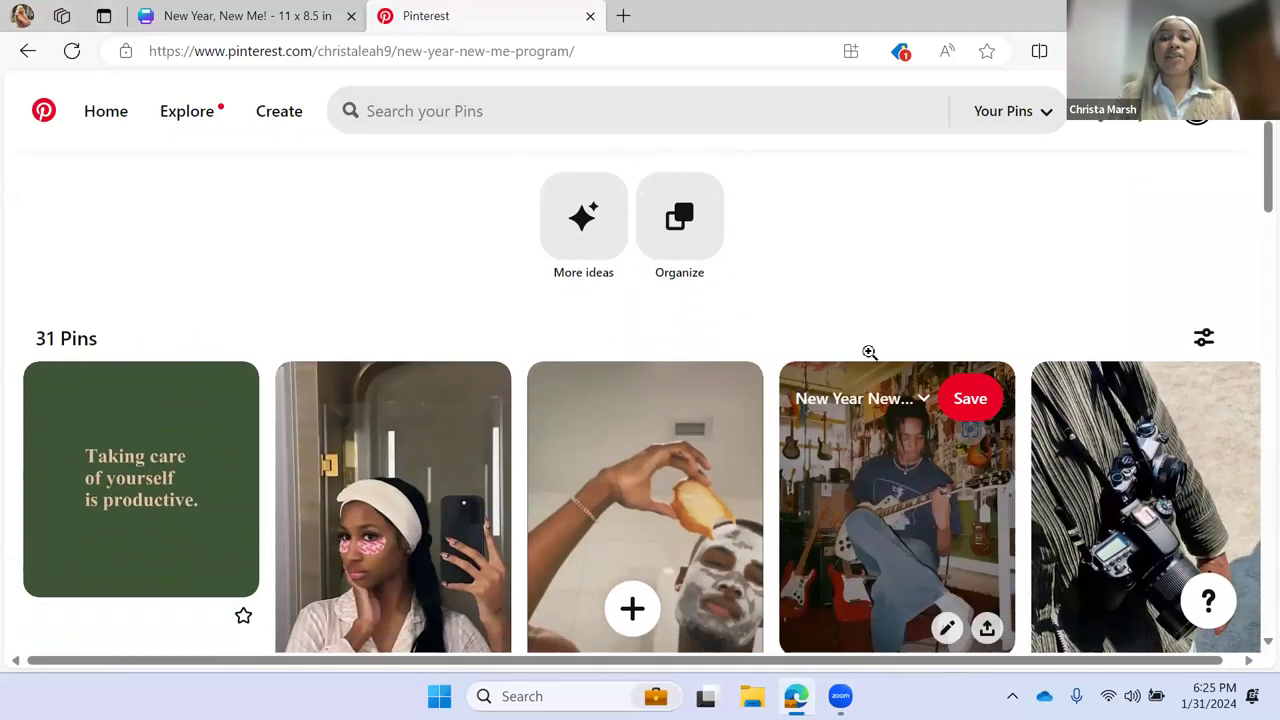
scroll(1248, 323, "down", 5)
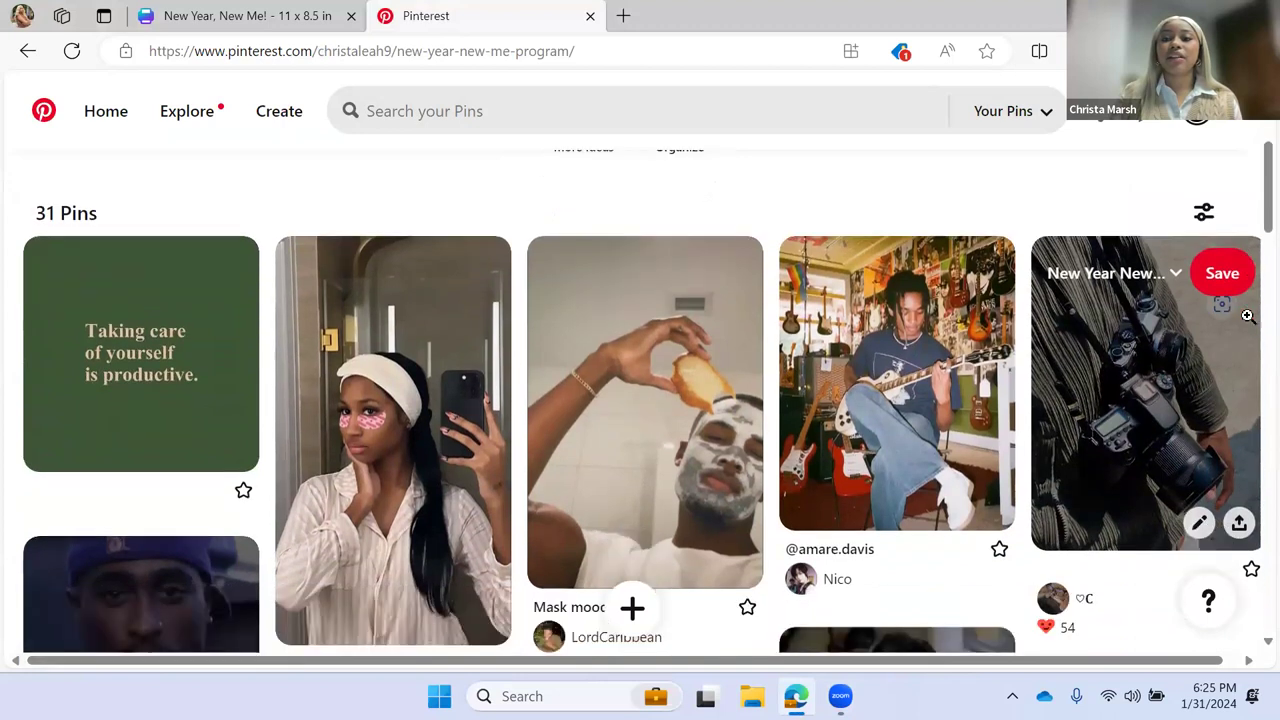
scroll(1248, 323, "down", 7)
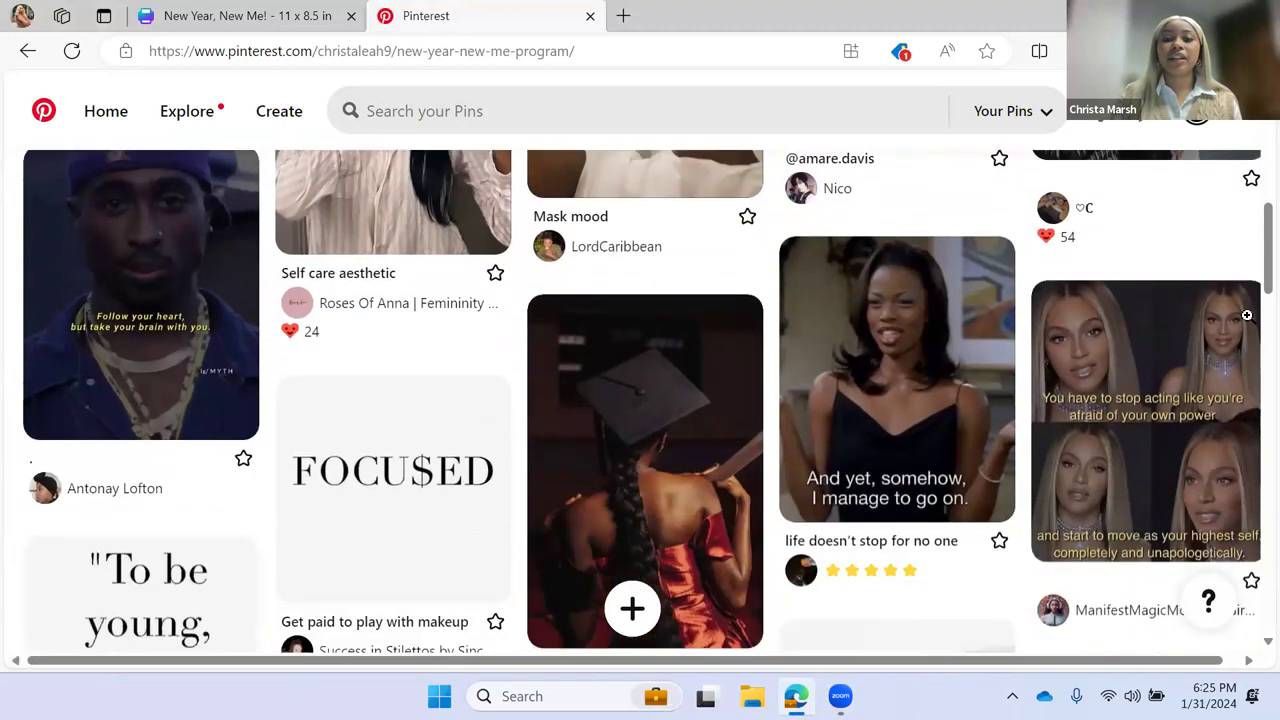
scroll(1248, 318, "down", 1)
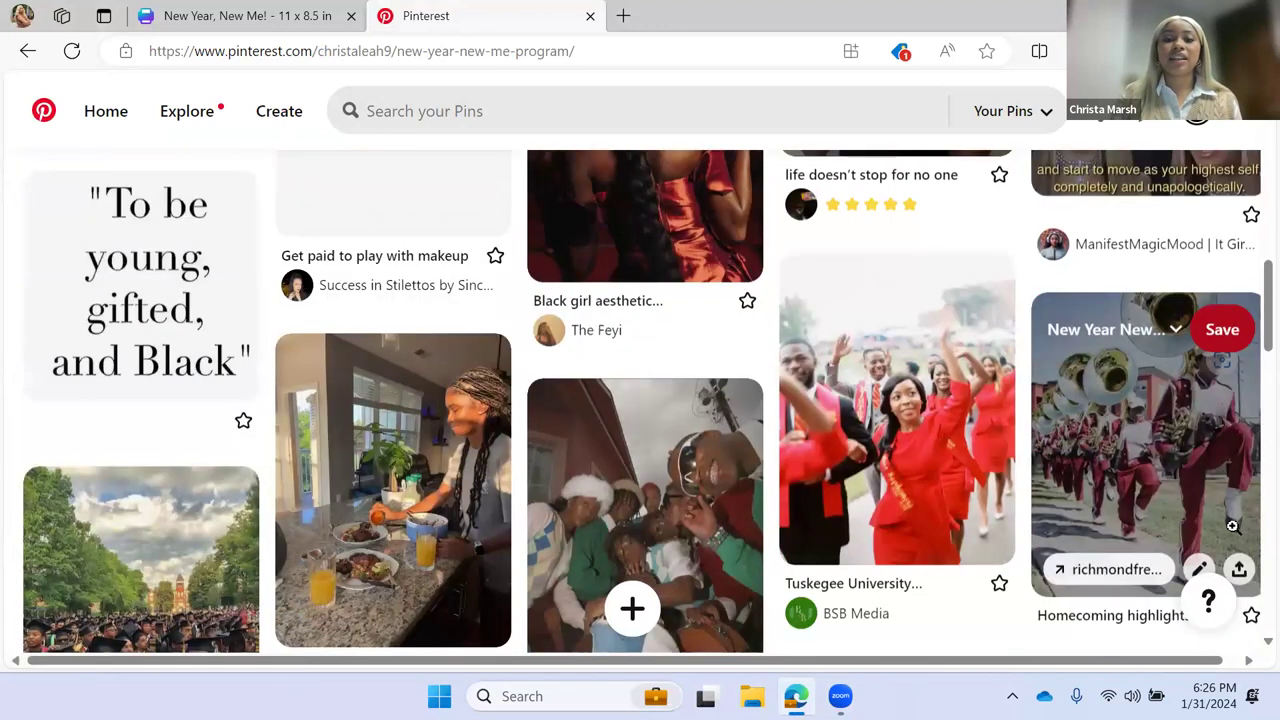
scroll(1233, 526, "down", 2)
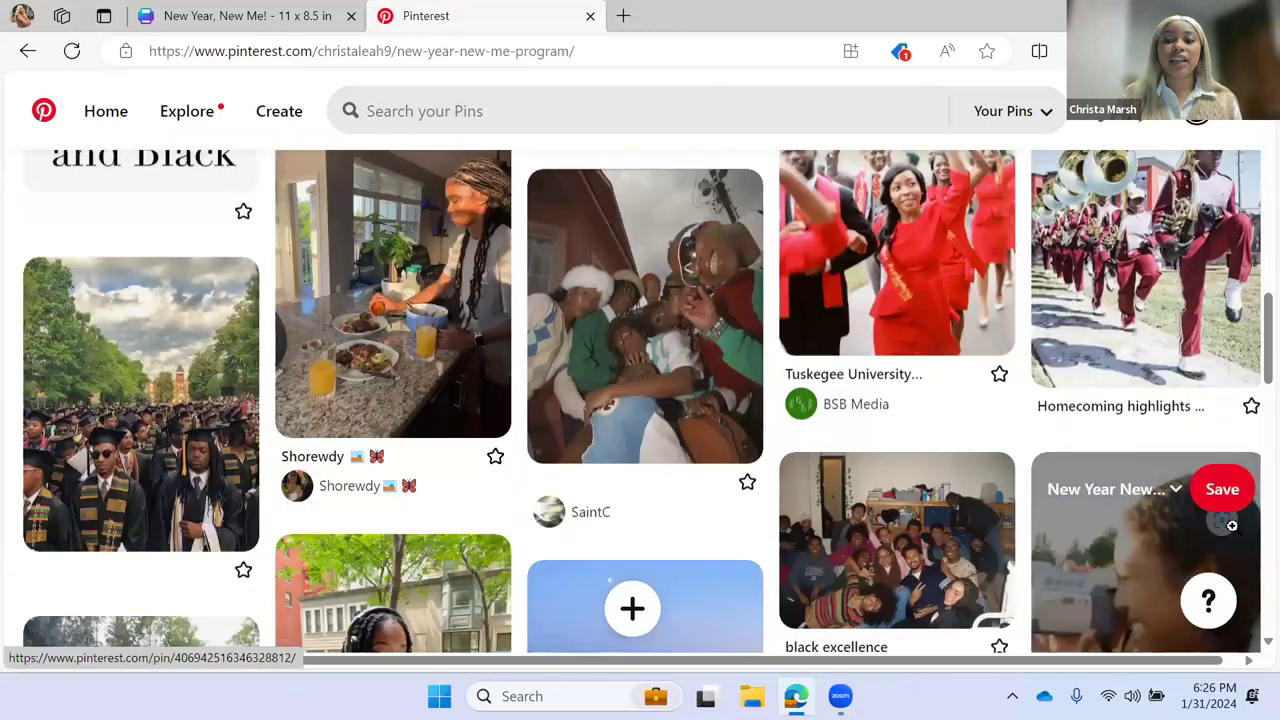
scroll(1232, 526, "down", 8)
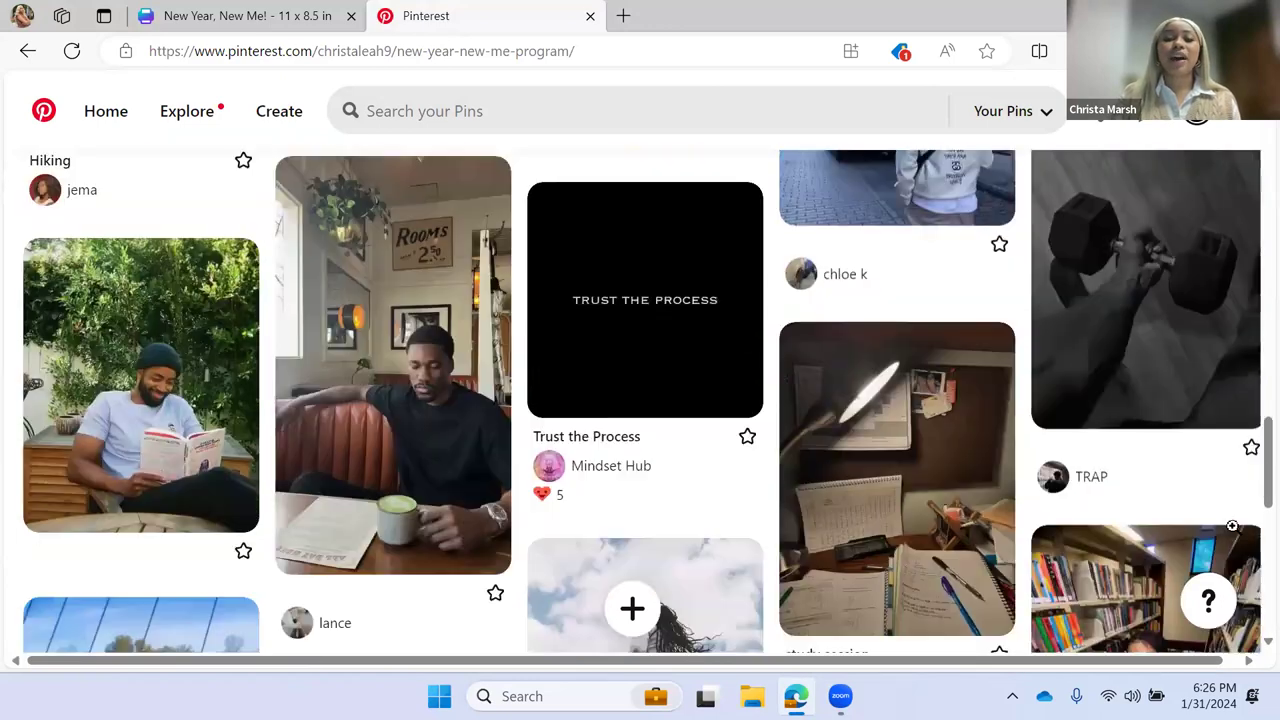
scroll(1232, 526, "down", 5)
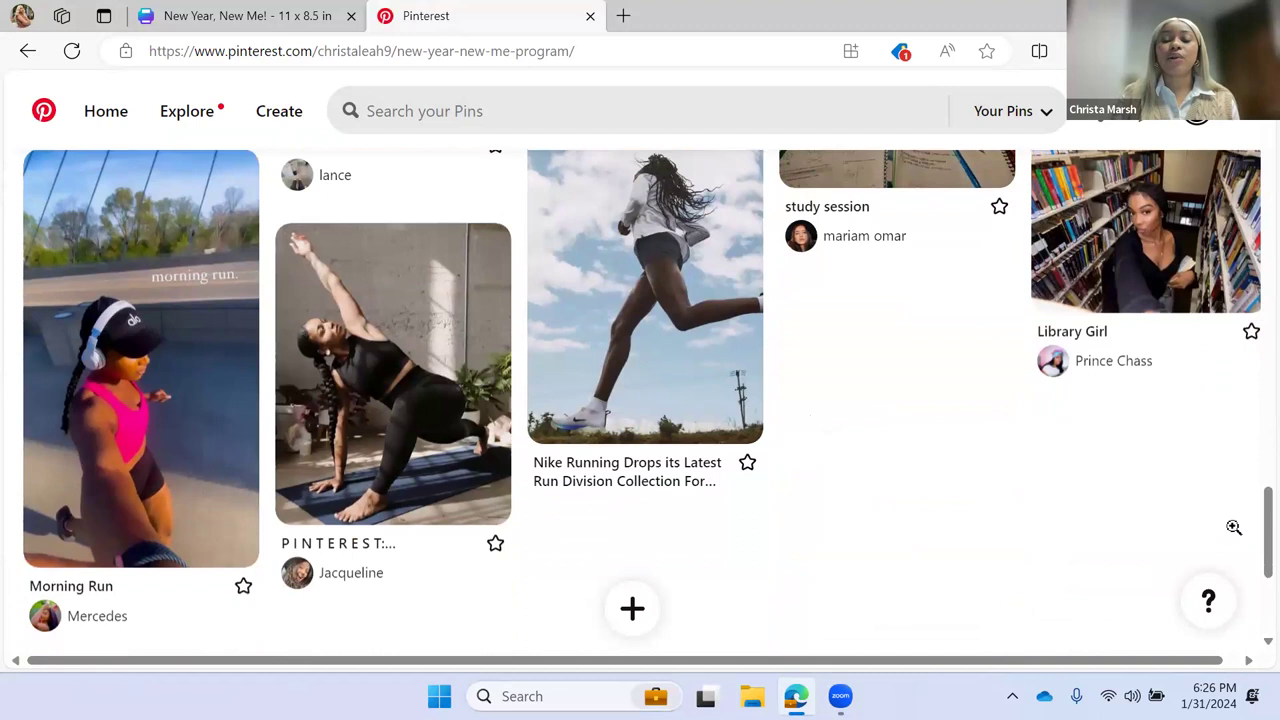
scroll(1233, 526, "up", 3)
scroll(1232, 526, "up", 20)
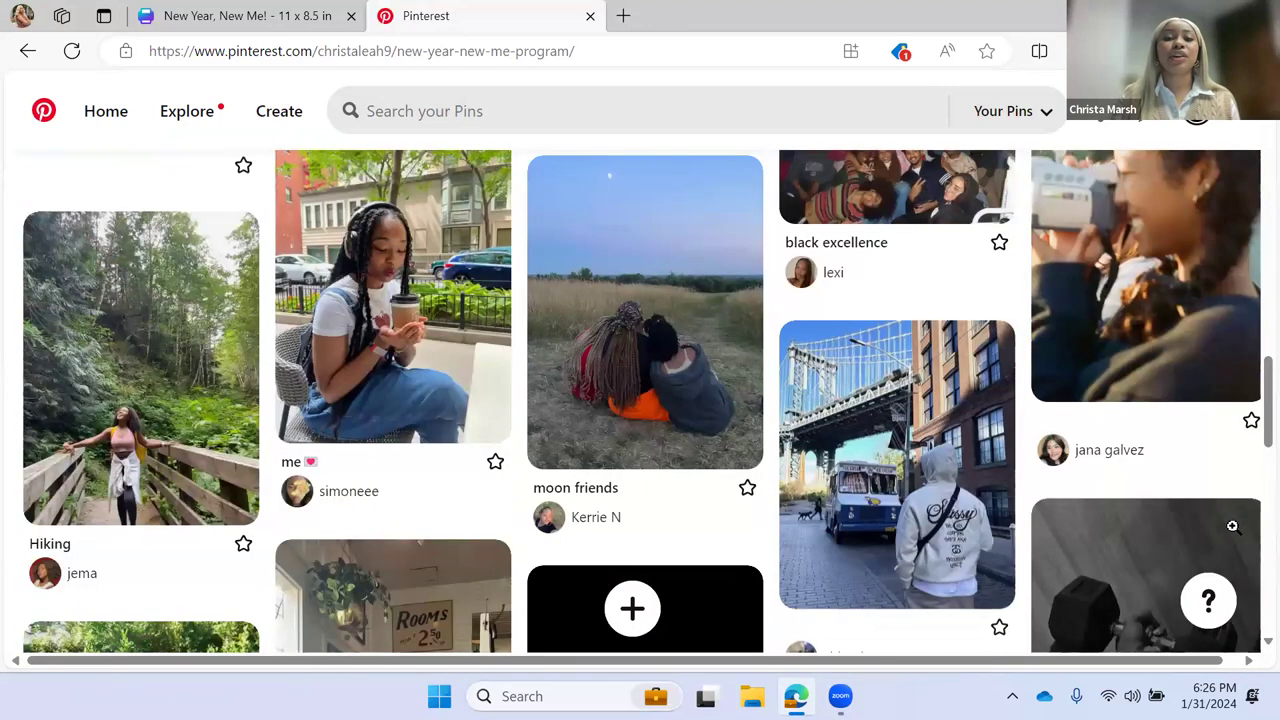
scroll(1233, 526, "up", 4)
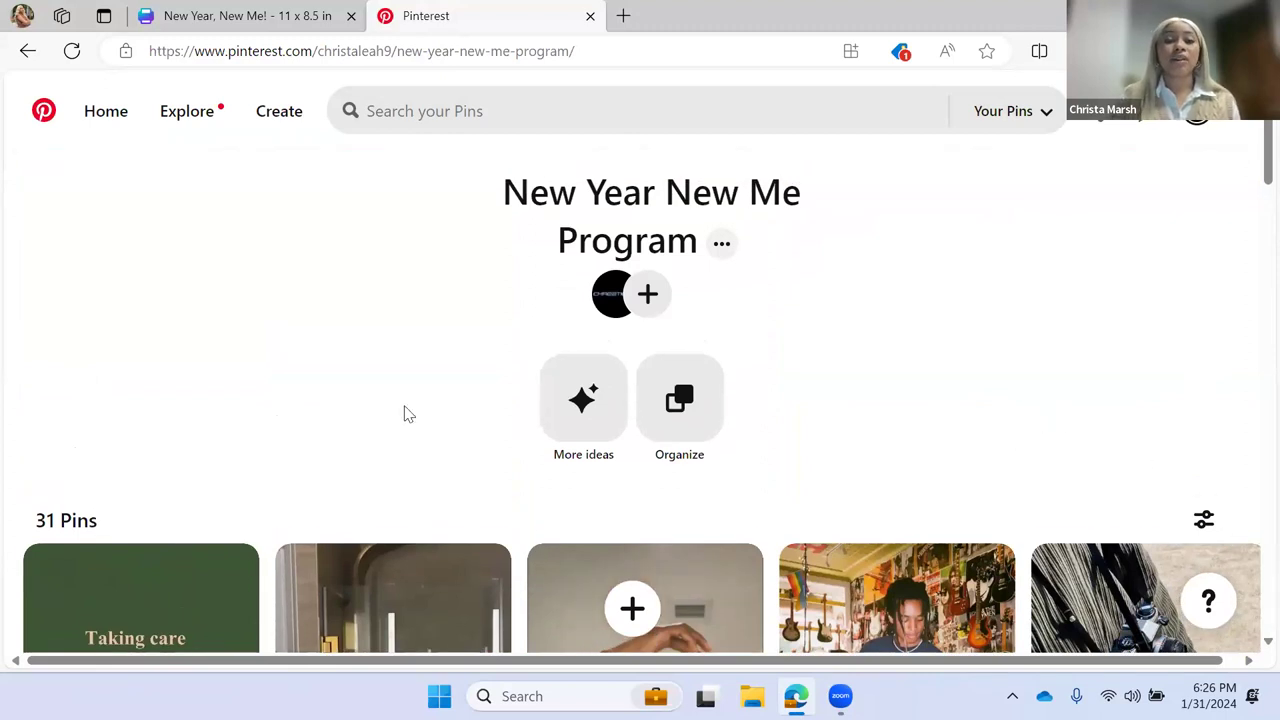
scroll(310, 408, "down", 4)
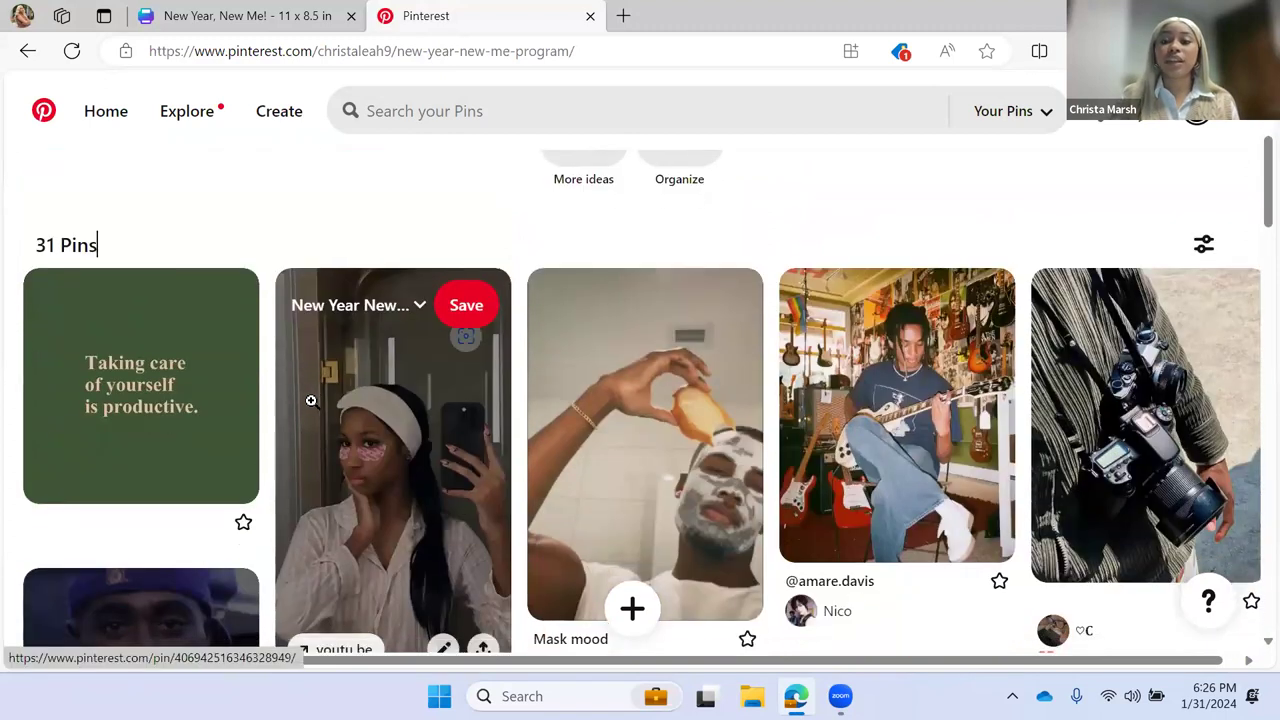
scroll(311, 400, "down", 1)
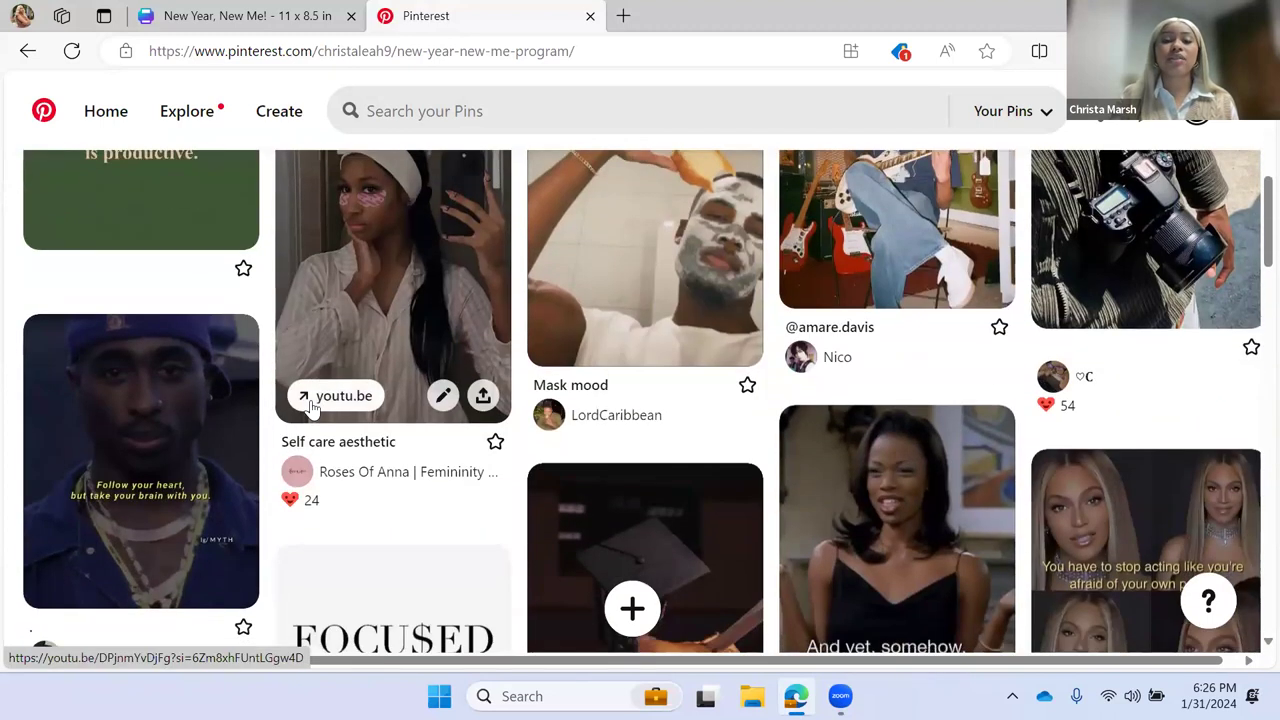
- Switch back to the New Year, New Me! design in Canva and collapse the uploads side panel
left_click(282, 24)
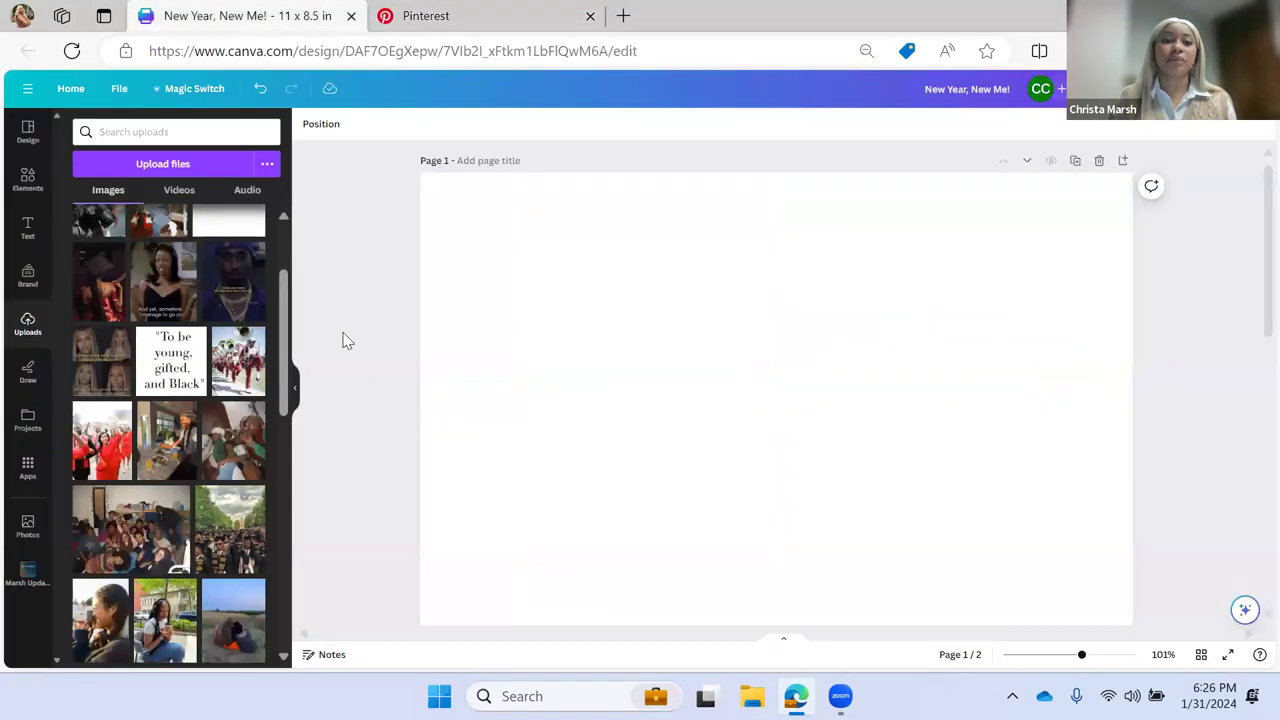
left_click(296, 392)
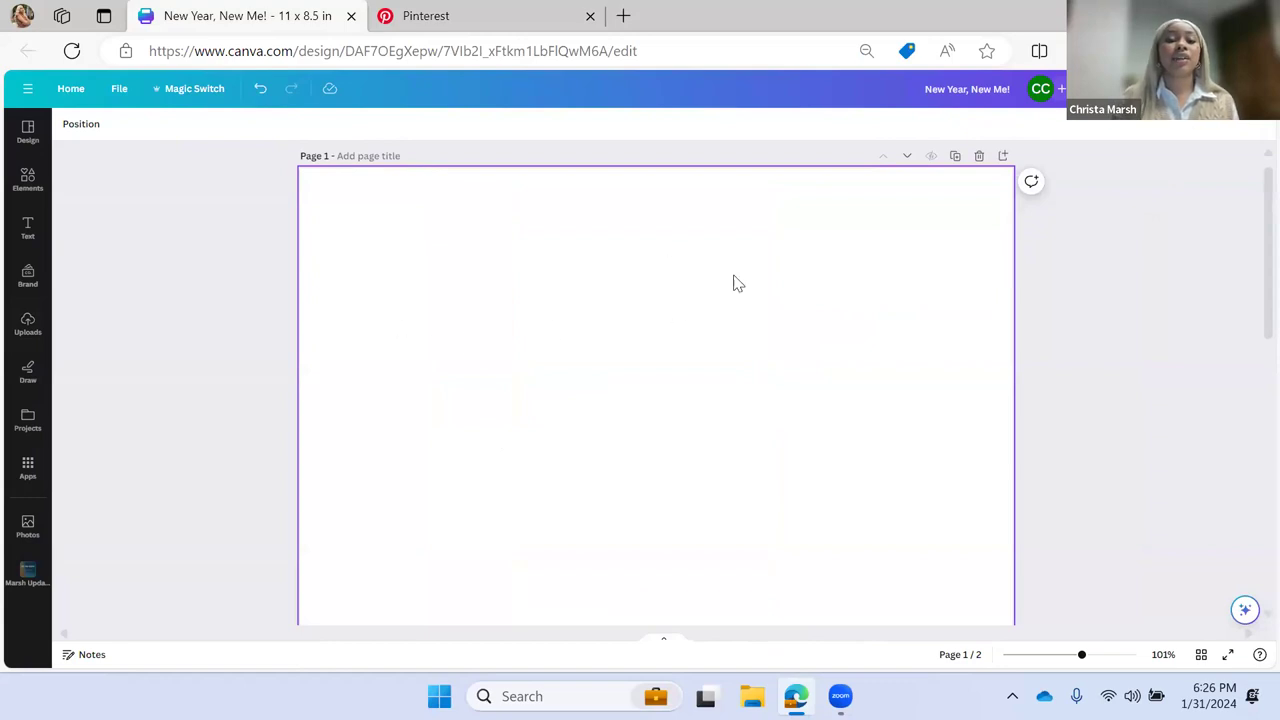
left_click(121, 92)
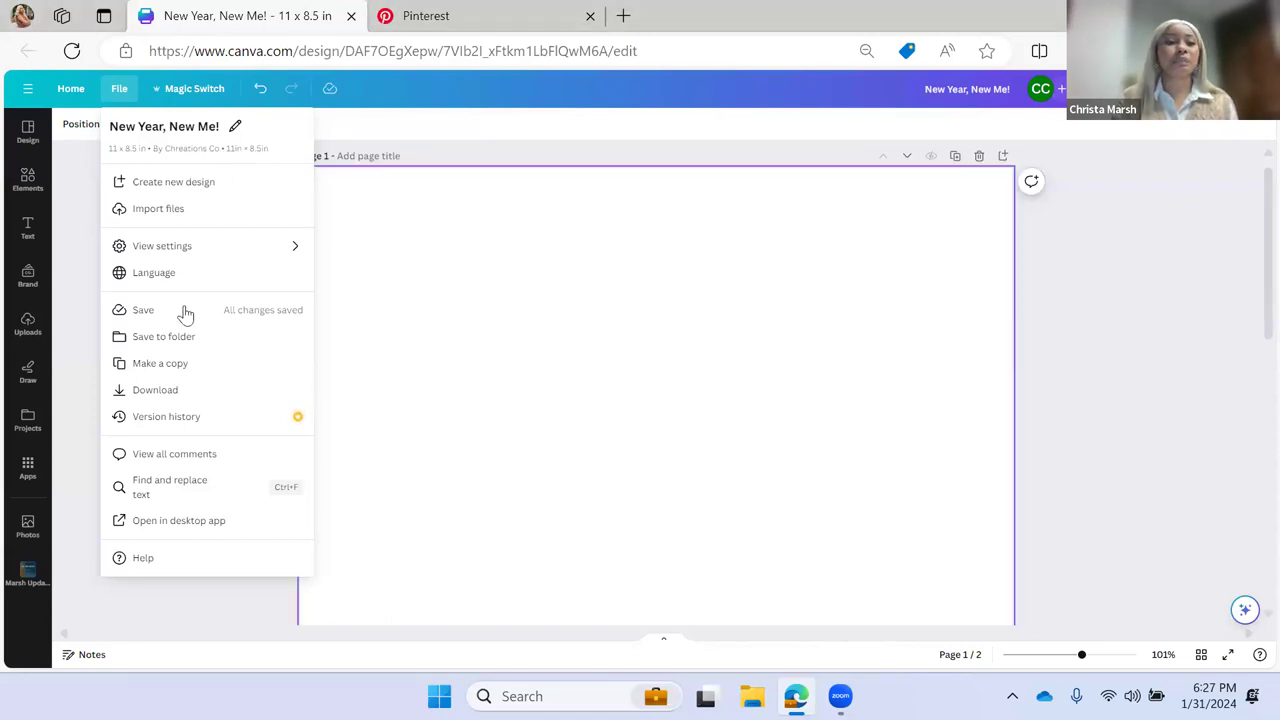
left_click(84, 277)
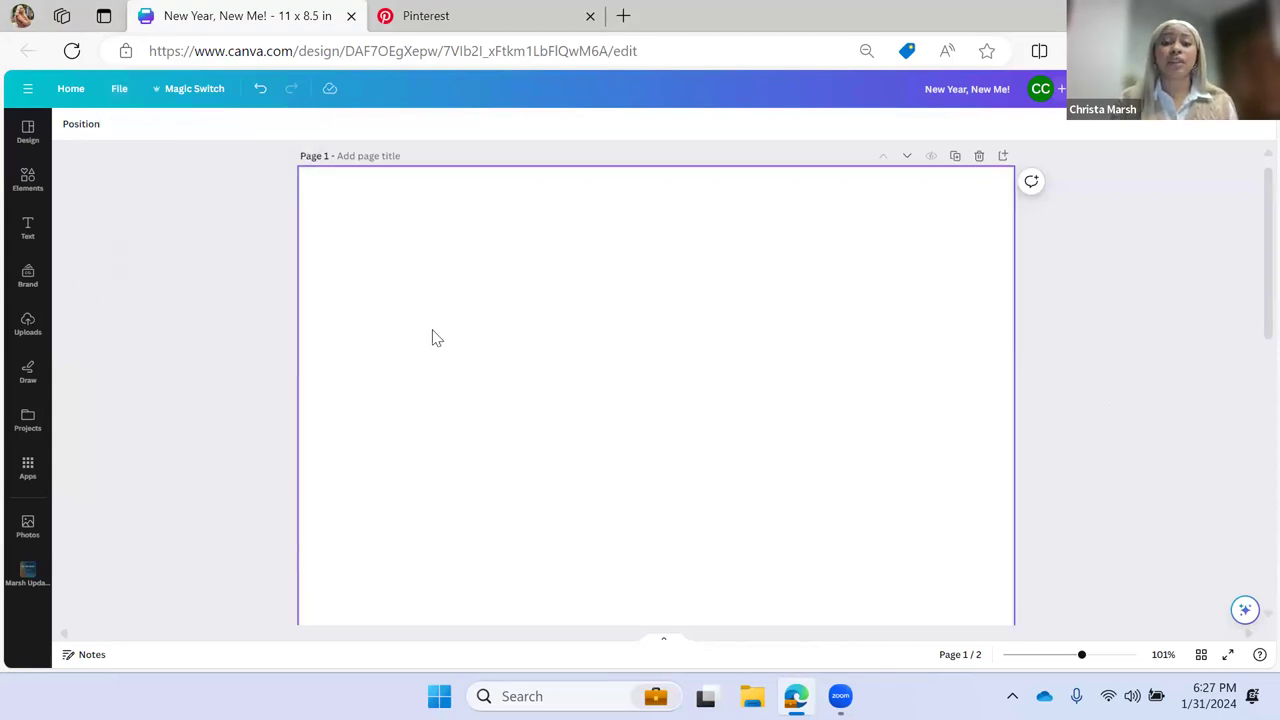
scroll(432, 336, "down", 1)
scroll(432, 336, "up", 1)
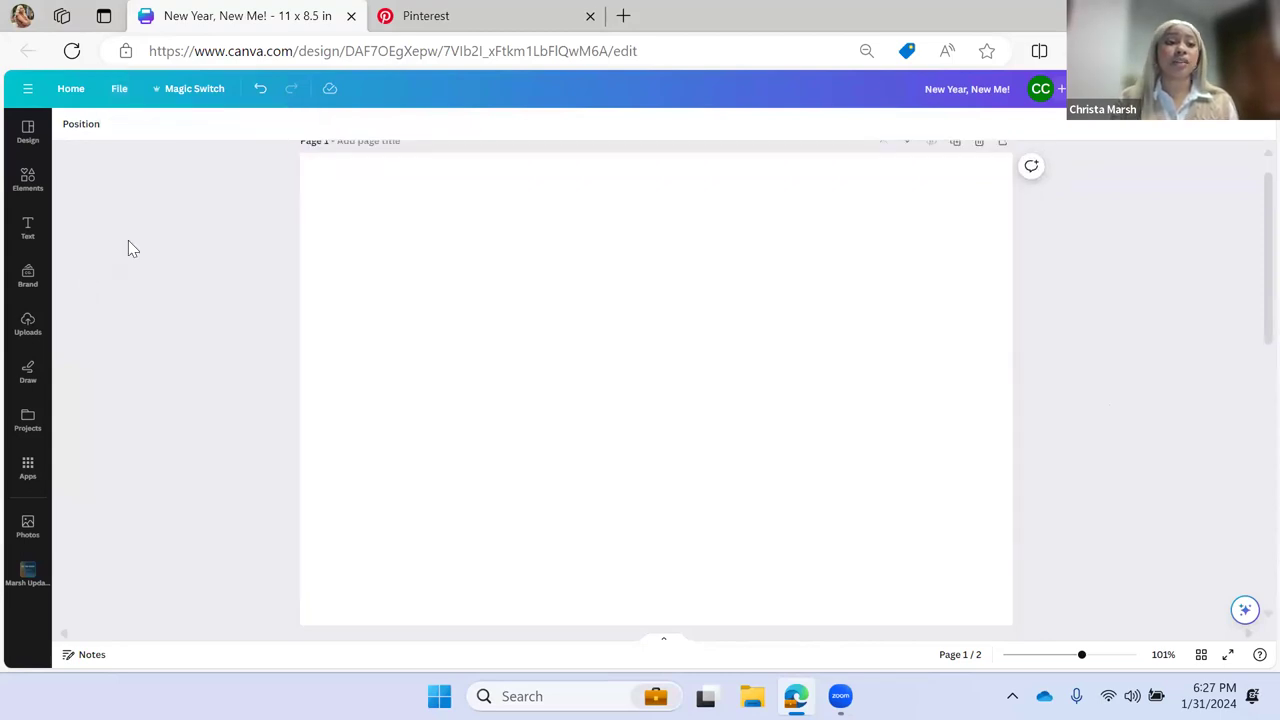
left_click(29, 190)
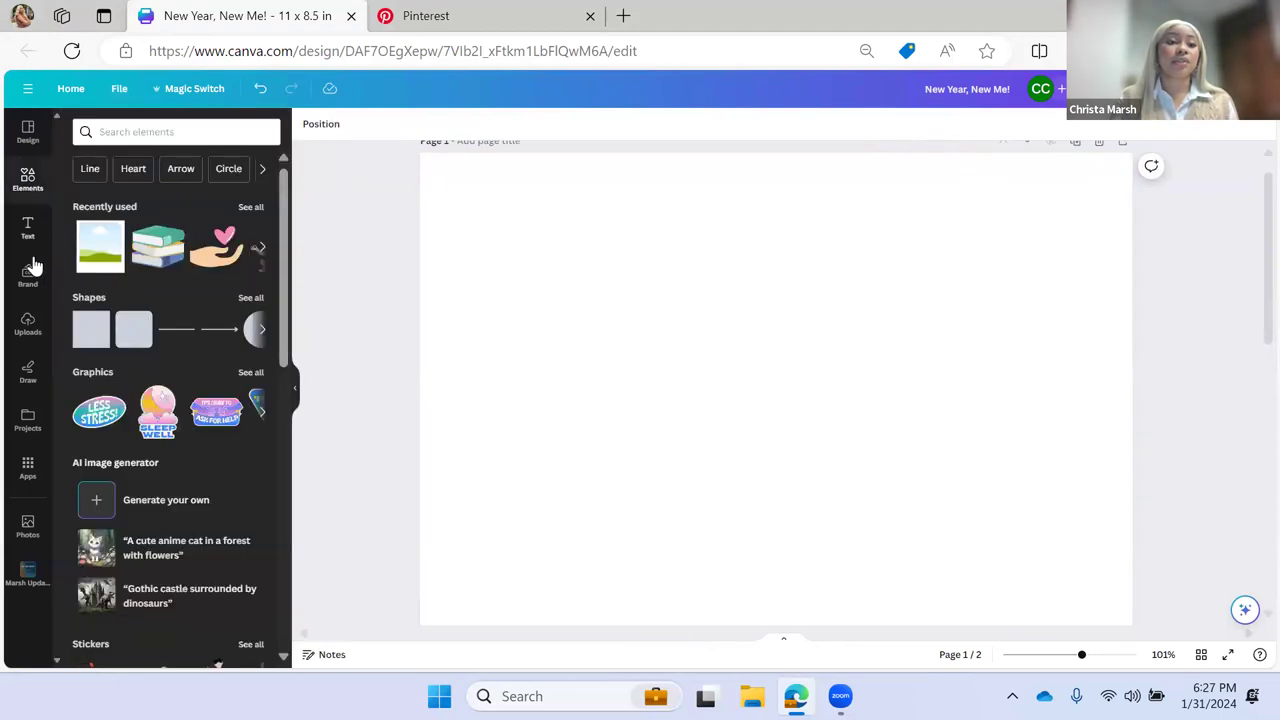
- Add several uploaded images to page 1, including the graduation crowd, kitchen, marching band, "And yet, somehow, I manage to go on." and FOCUSED pictures
left_click(29, 324)
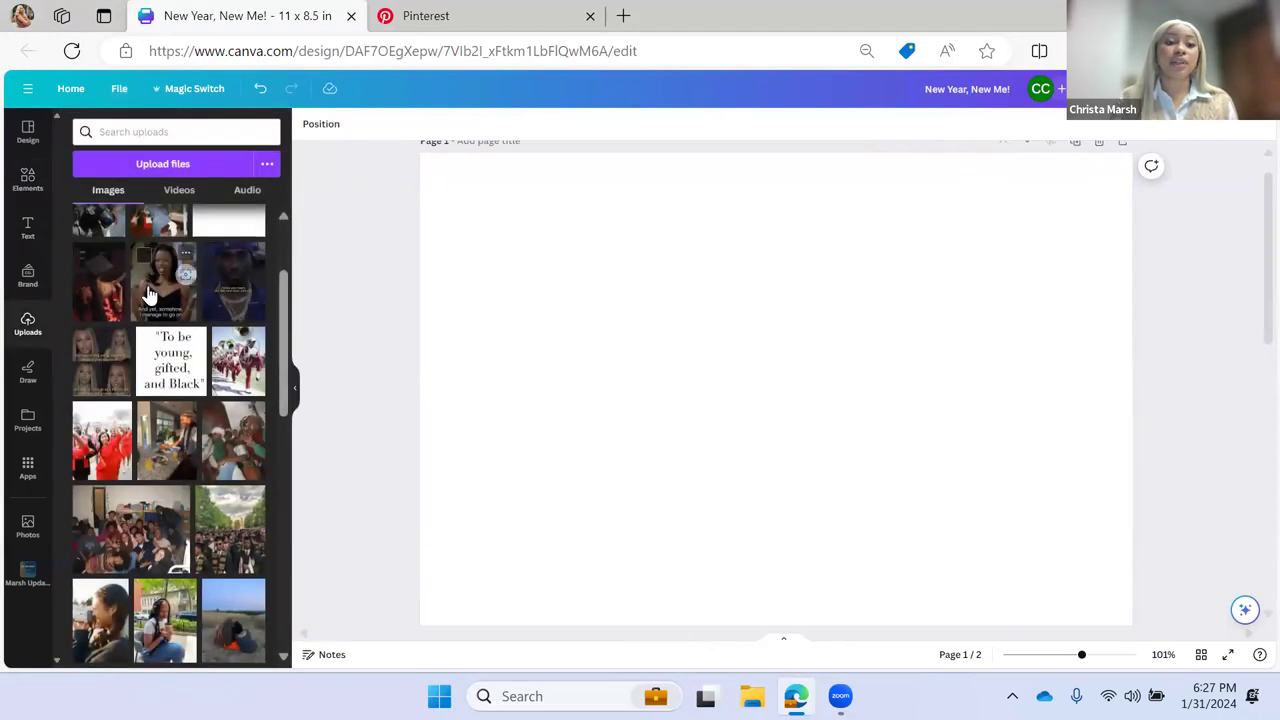
scroll(149, 290, "up", 1)
scroll(148, 293, "up", 2)
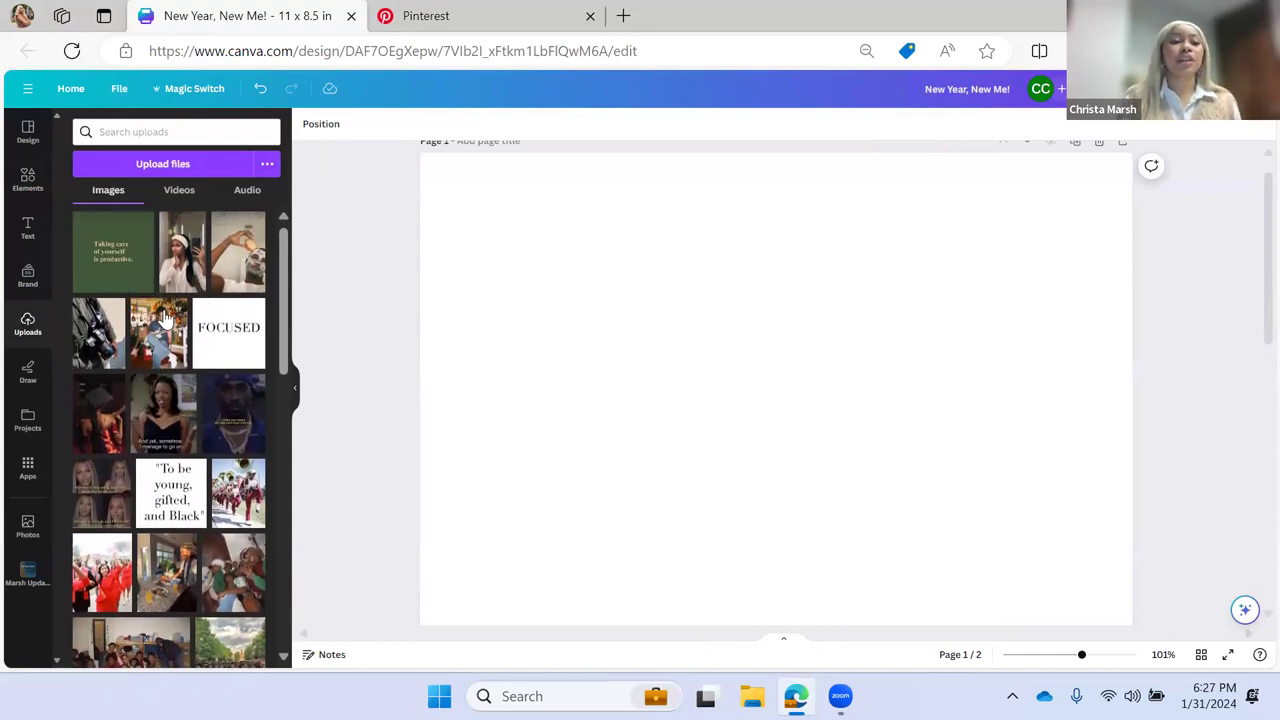
scroll(163, 472, "down", 2)
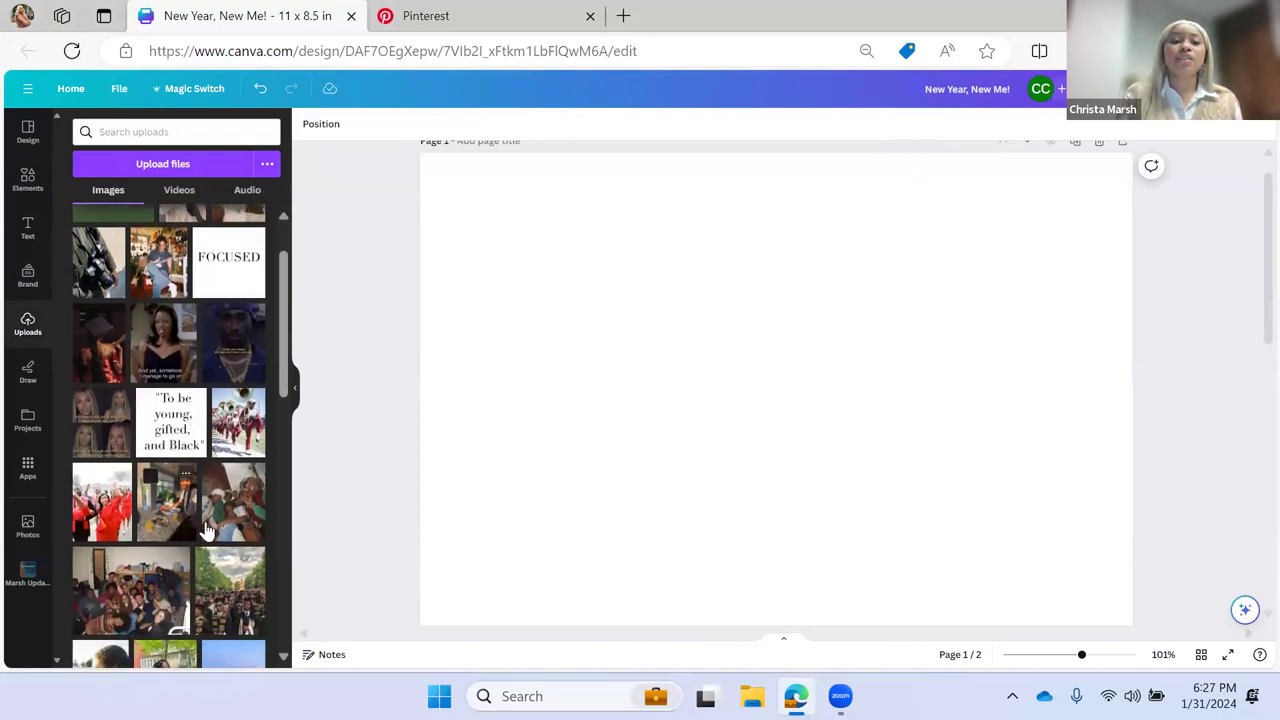
left_click(252, 578)
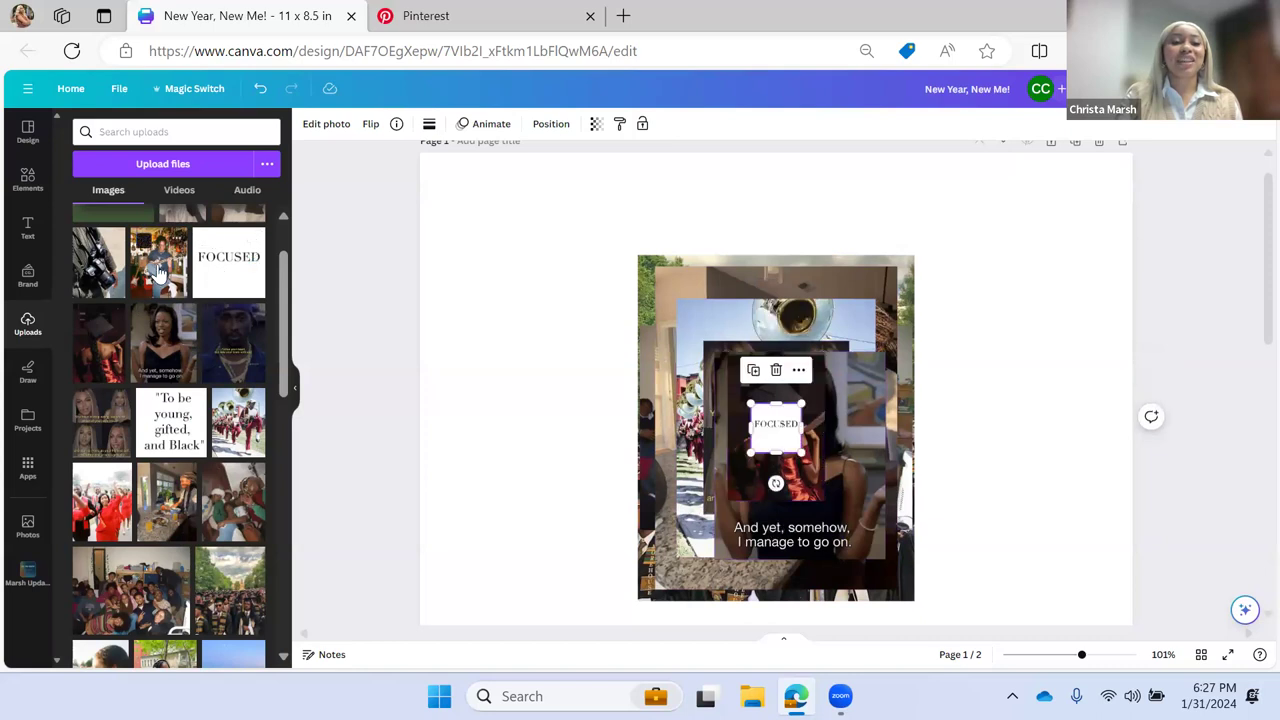
- Place the uploaded face-mask photo in the page's upper-left corner and move the guitarist photo below it
scroll(157, 270, "up", 1)
left_click_drag(238, 255, 537, 223)
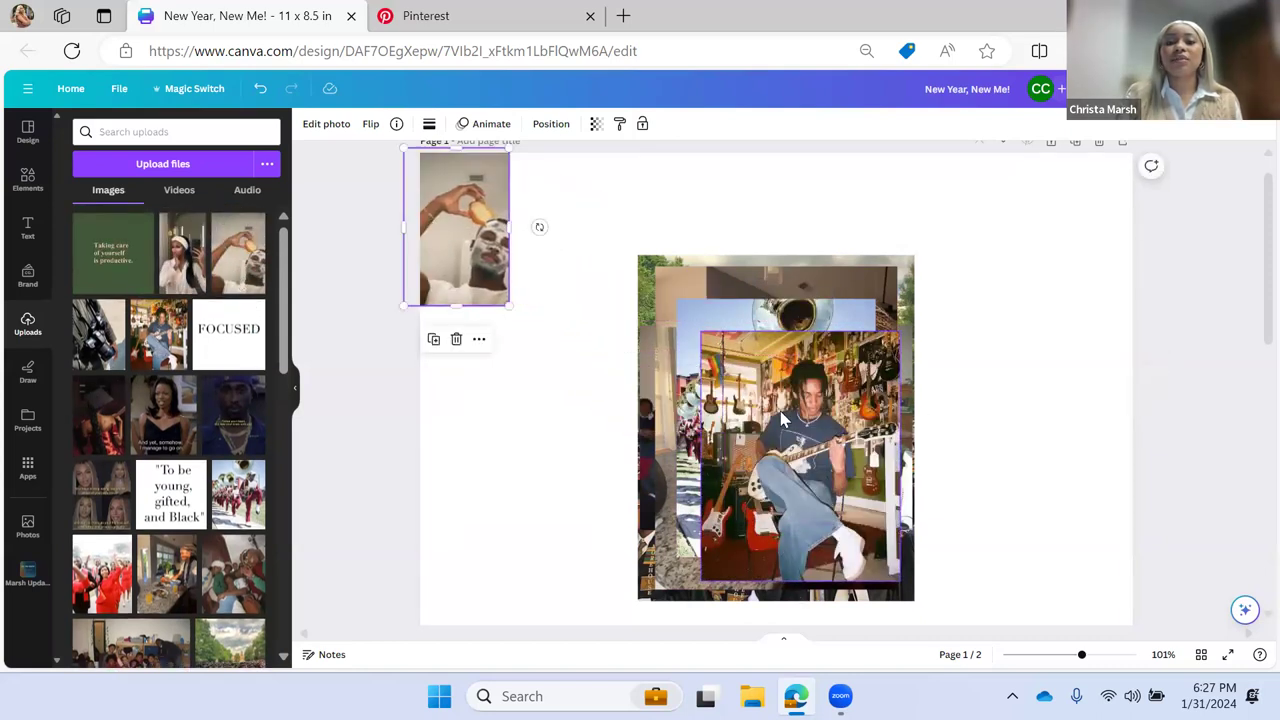
left_click_drag(790, 450, 509, 390)
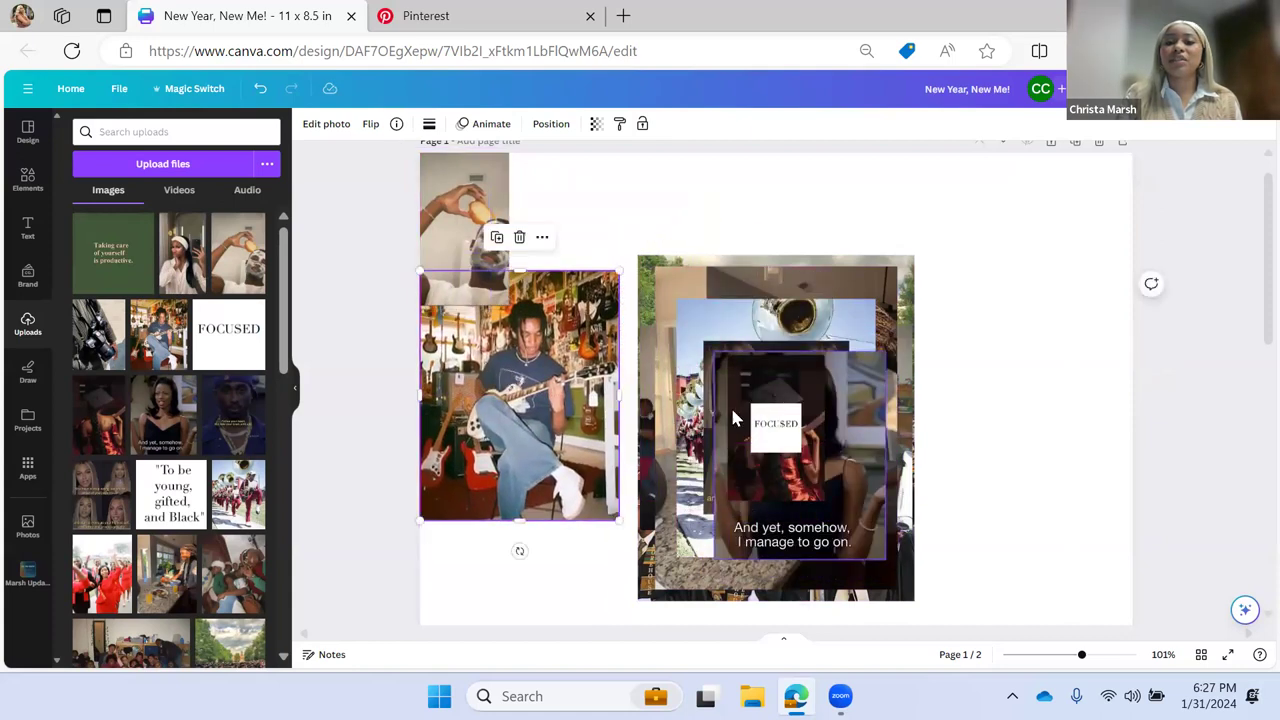
- Spread the FOCUSED, graduation-cap, "And yet, somehow", "Follow your heart" and four-portrait images out from the central pile across the page
left_click_drag(770, 430, 1014, 231)
left_click_drag(775, 425, 1071, 385)
left_click_drag(814, 443, 523, 503)
left_click_drag(791, 437, 940, 250)
left_click_drag(808, 404, 618, 220)
- Move the "To be young, gifted, and Black" quote to the page's lower right, the marching band to its upper-right corner, and separate the remaining central photos
left_click_drag(777, 420, 1051, 532)
left_click_drag(729, 416, 906, 280)
left_click_drag(1097, 284, 1180, 276)
left_click_drag(768, 447, 698, 226)
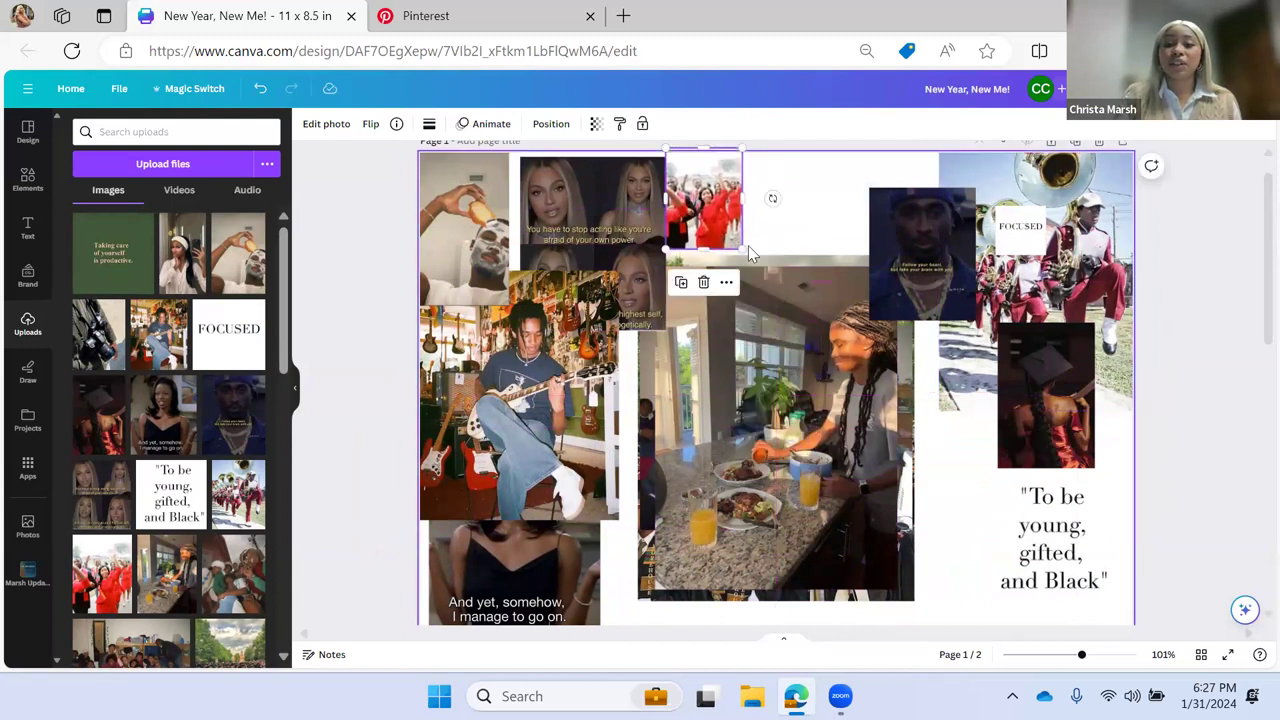
left_click_drag(752, 360, 806, 285)
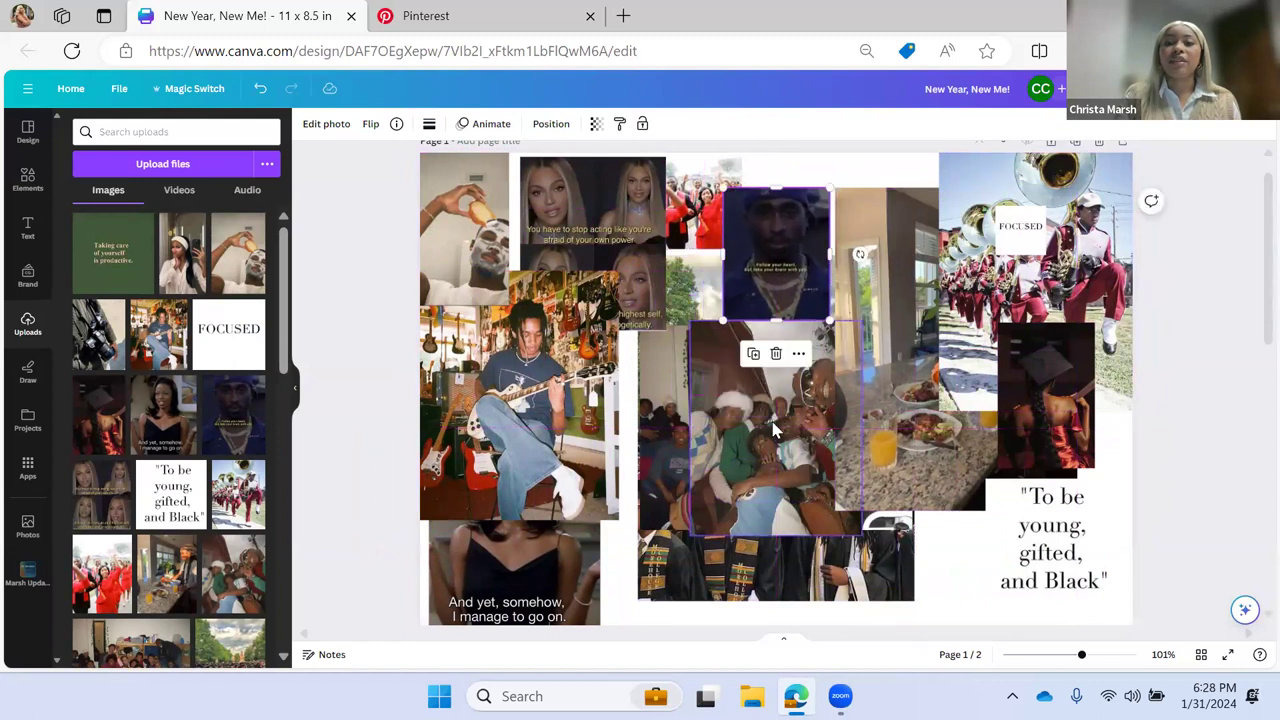
- Move the graduation crowd photo to the page's bottom edge and the "And yet, somehow, I manage to go on." image to its lower-left side
scroll(772, 428, "down", 2)
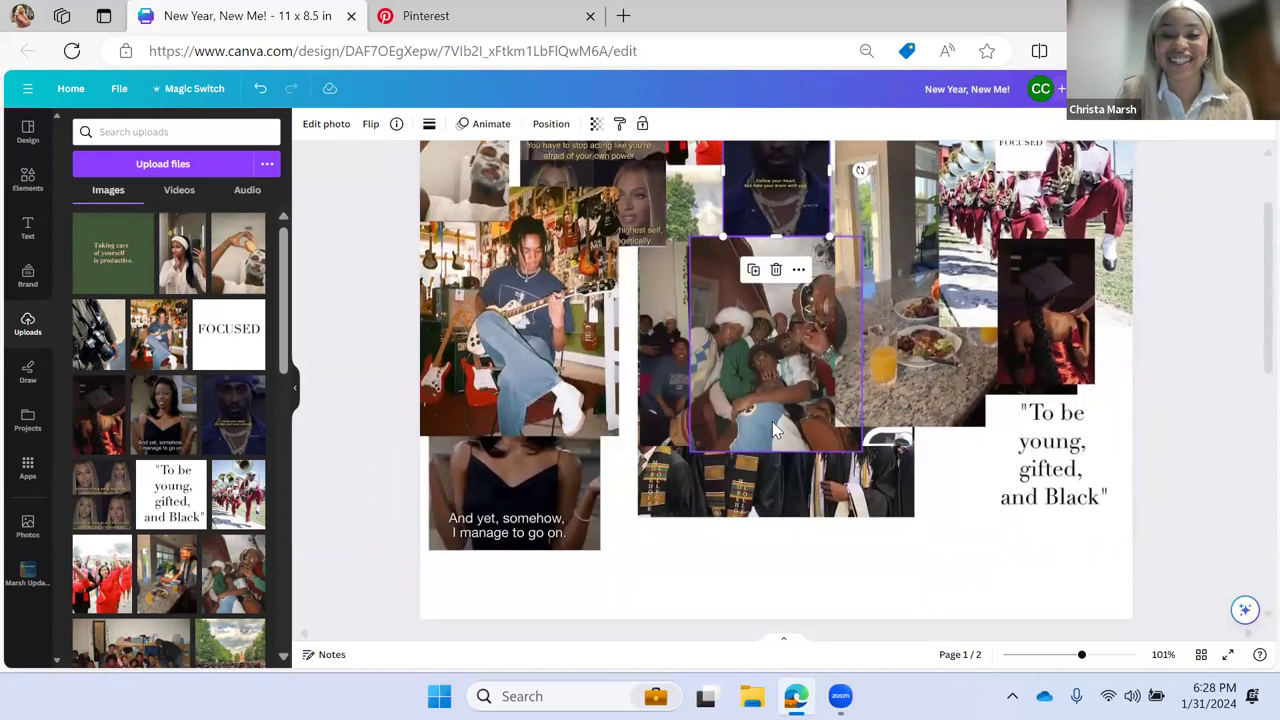
left_click_drag(681, 494, 666, 591)
left_click(554, 506)
left_click_drag(554, 506, 548, 570)
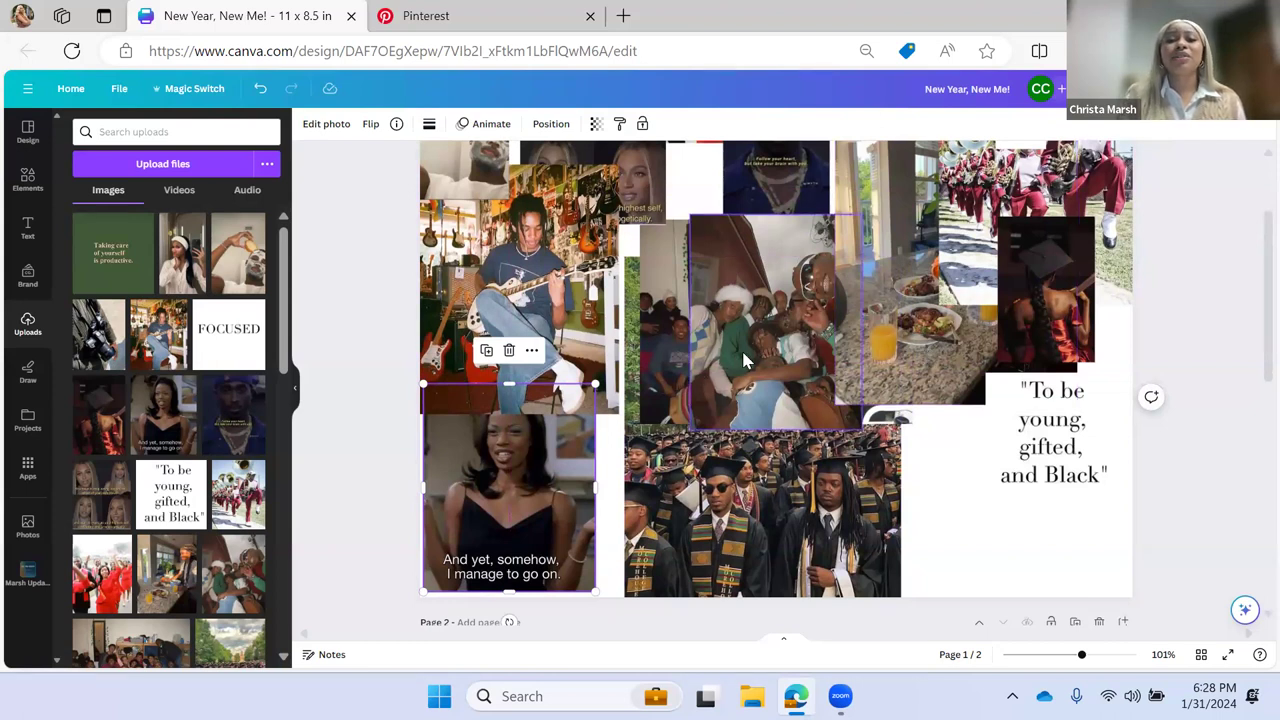
left_click_drag(521, 469, 518, 463)
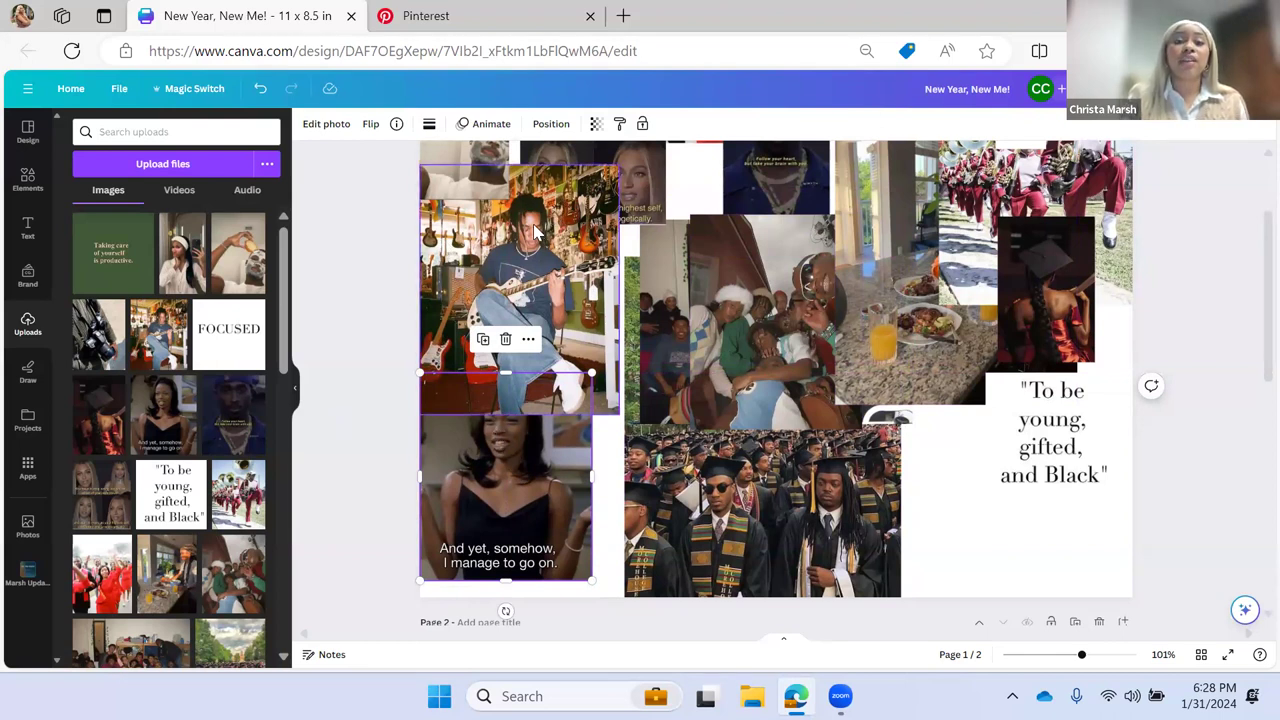
- Bring the "And yet, somehow, I manage to go on." image in front of the guitarist photo and shift it down to about Y 5.19 in
left_click(552, 128)
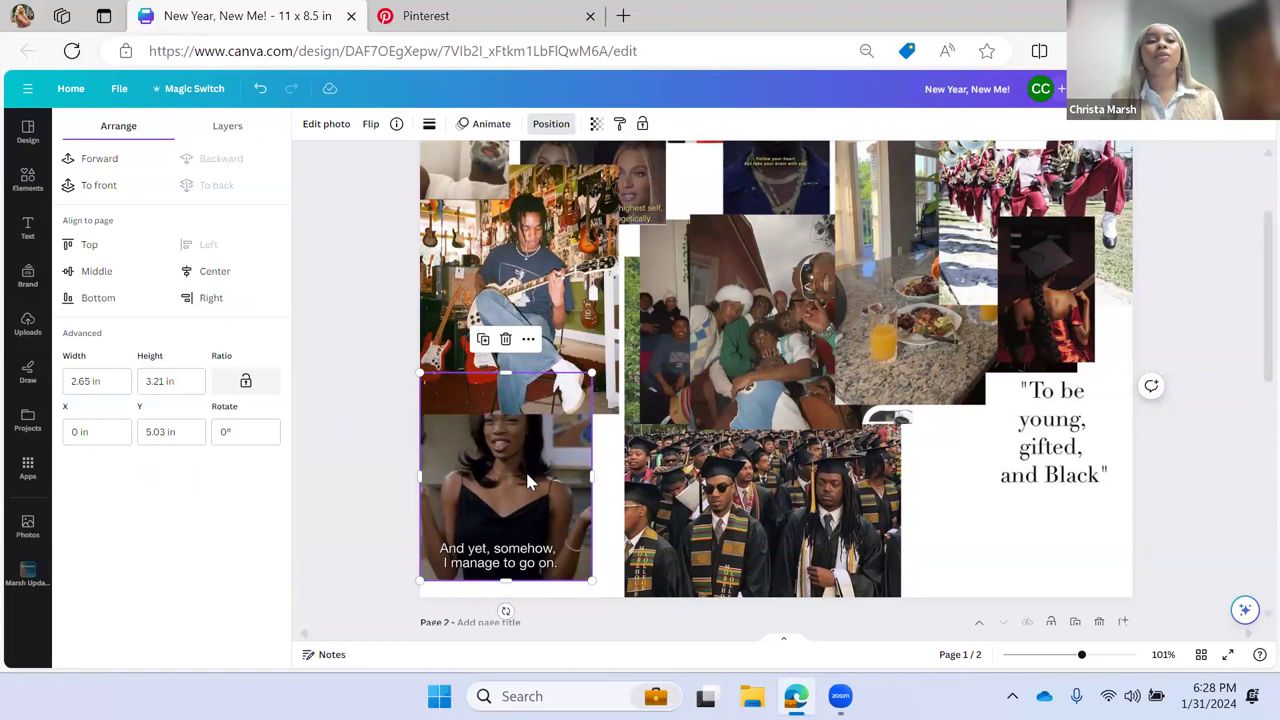
left_click(130, 182)
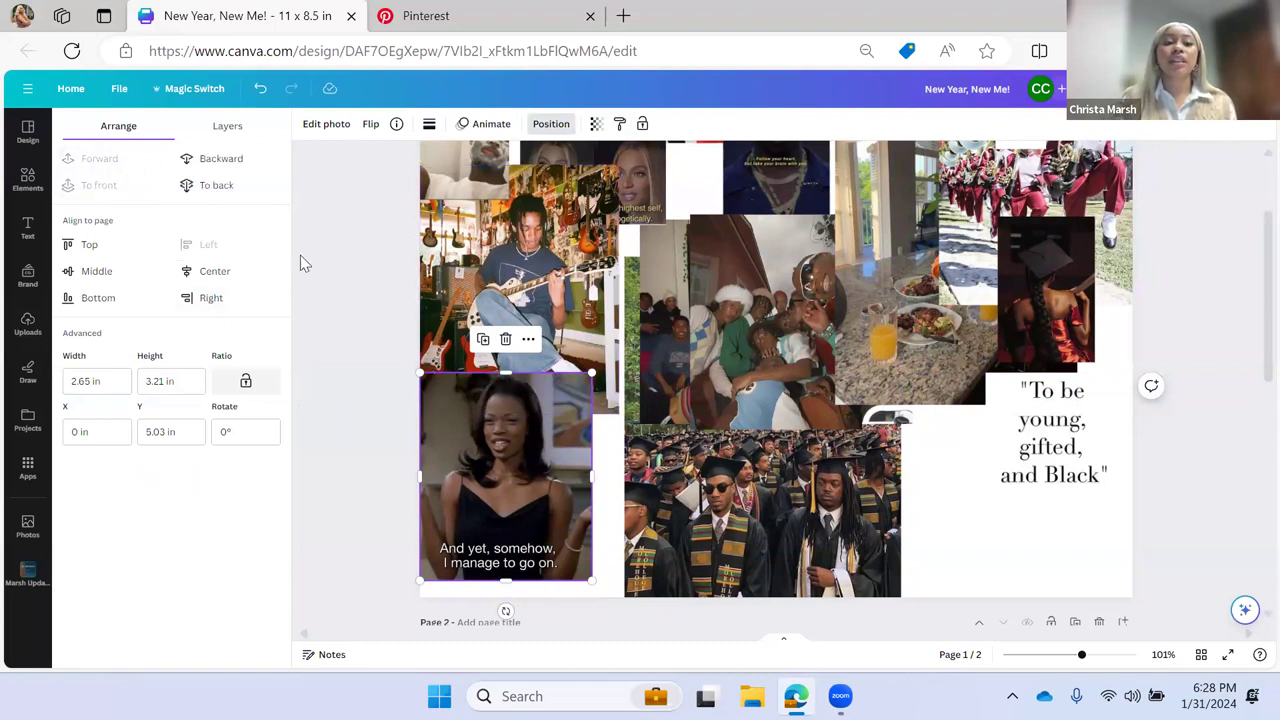
left_click(237, 162)
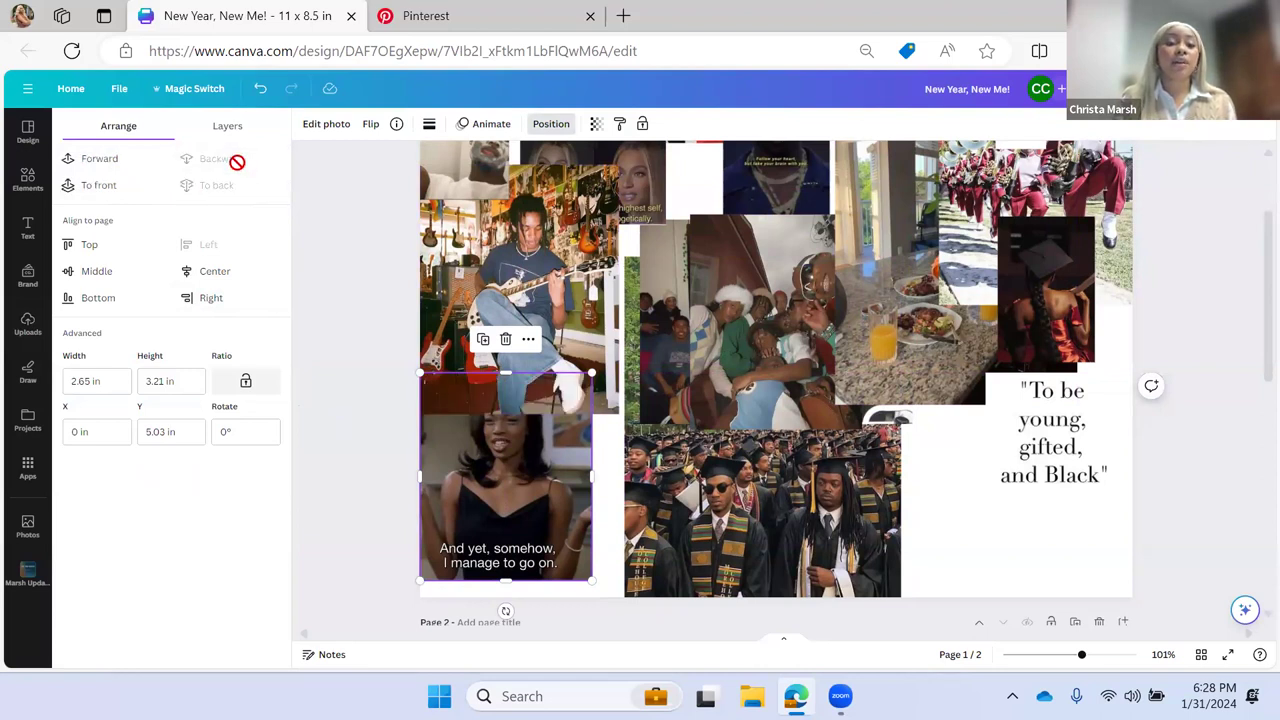
left_click(100, 160)
mouse_move(527, 466)
left_mouse_down()
mouse_move(526, 400)
mouse_move(523, 470)
left_mouse_up()
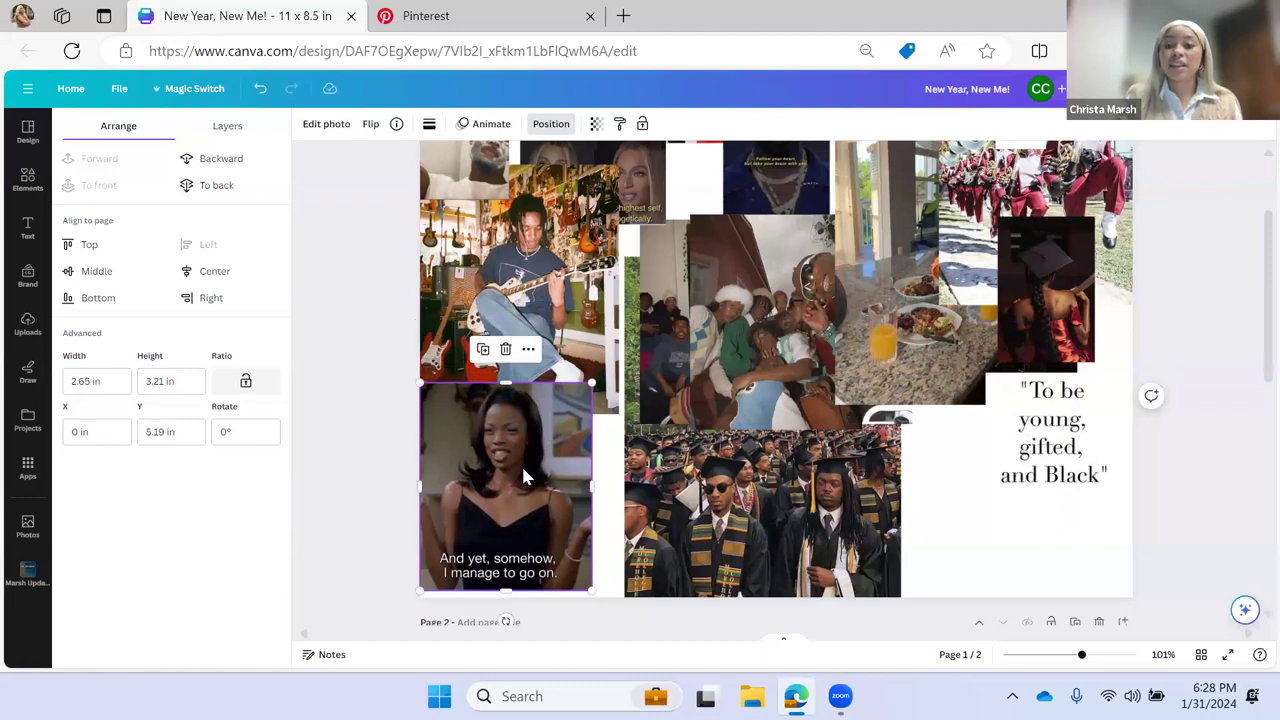
- Move the photo of friends in green and white hats to the page's lower right, at about X 7.43 in, Y 5.03 in
scroll(523, 477, "down", 1)
left_click_drag(760, 390, 969, 549)
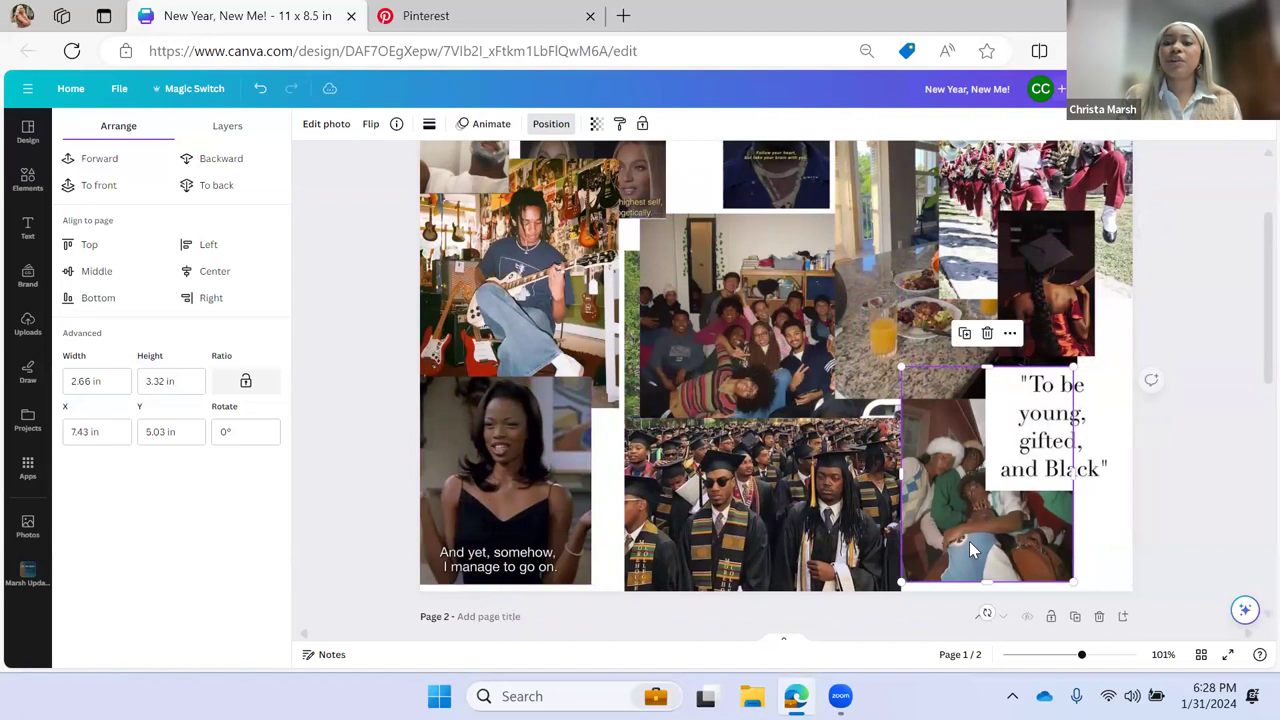
- Shrink the graduation crowd photo and place it at the page's bottom edge, directly beside the "And yet, somehow, I manage to go on." image
left_click_drag(1062, 456, 1065, 458)
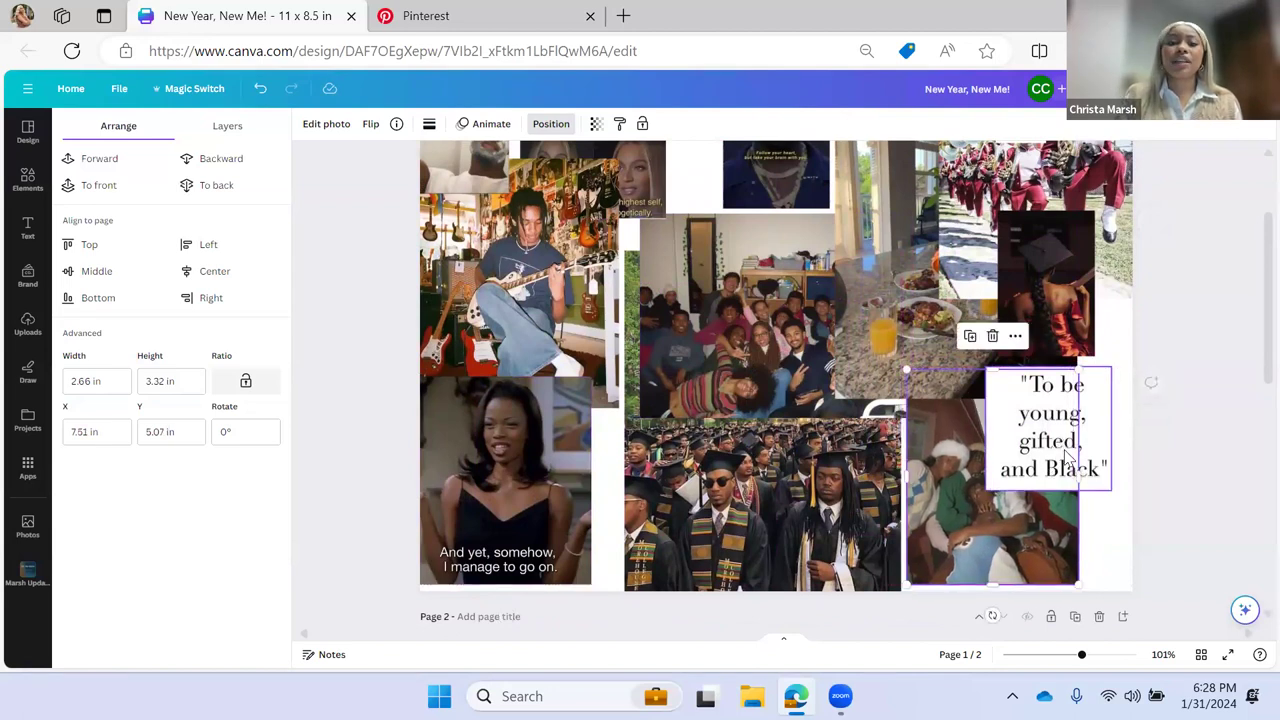
left_click_drag(708, 292, 700, 178)
left_click(697, 404)
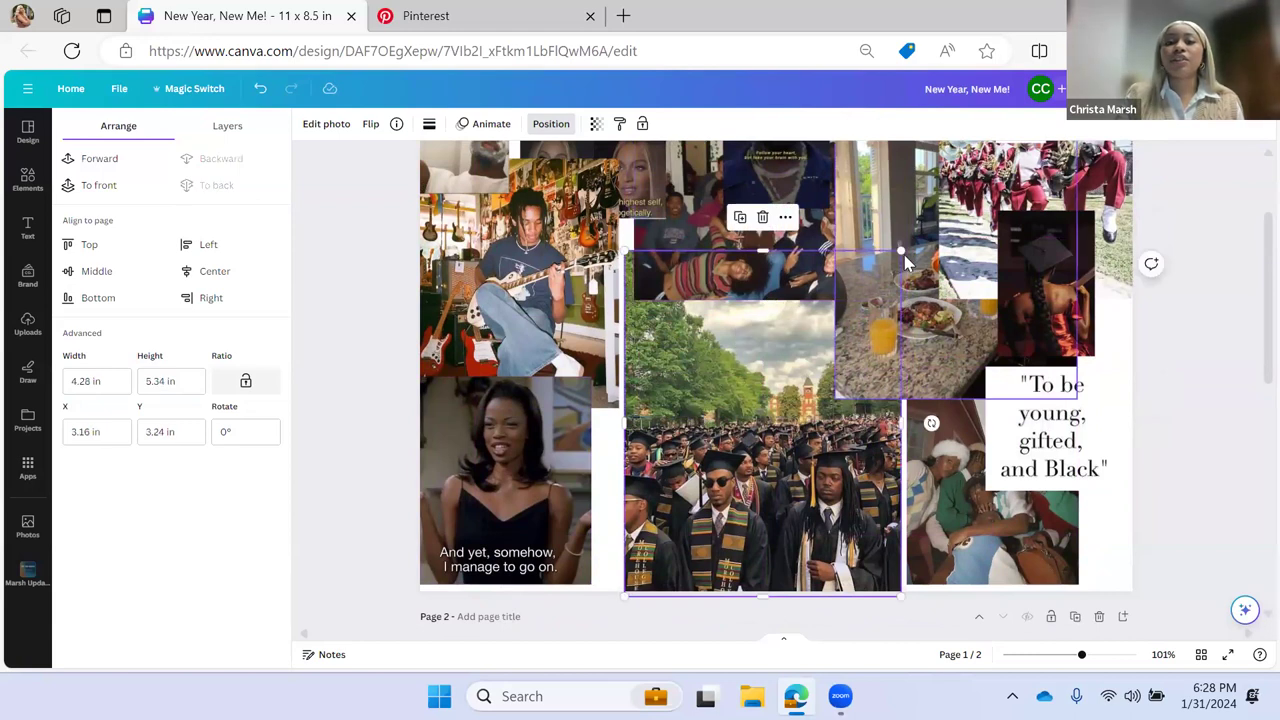
left_click_drag(900, 300, 793, 374)
left_click_drag(728, 462, 696, 466)
- Move the group photo of friends down to about X 2.98 in, Y 2.17 in, just above the graduation crowd photo
left_click_drag(754, 285, 733, 372)
scroll(733, 372, "up", 1)
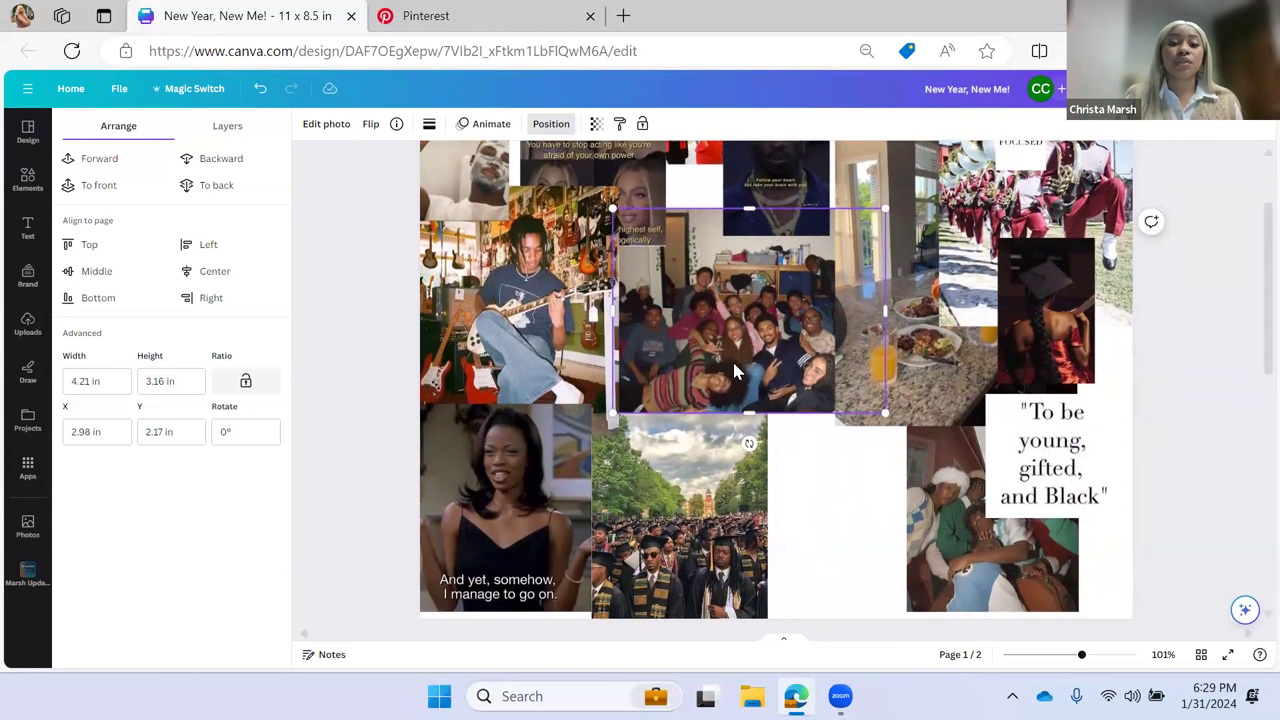
scroll(733, 372, "up", 1)
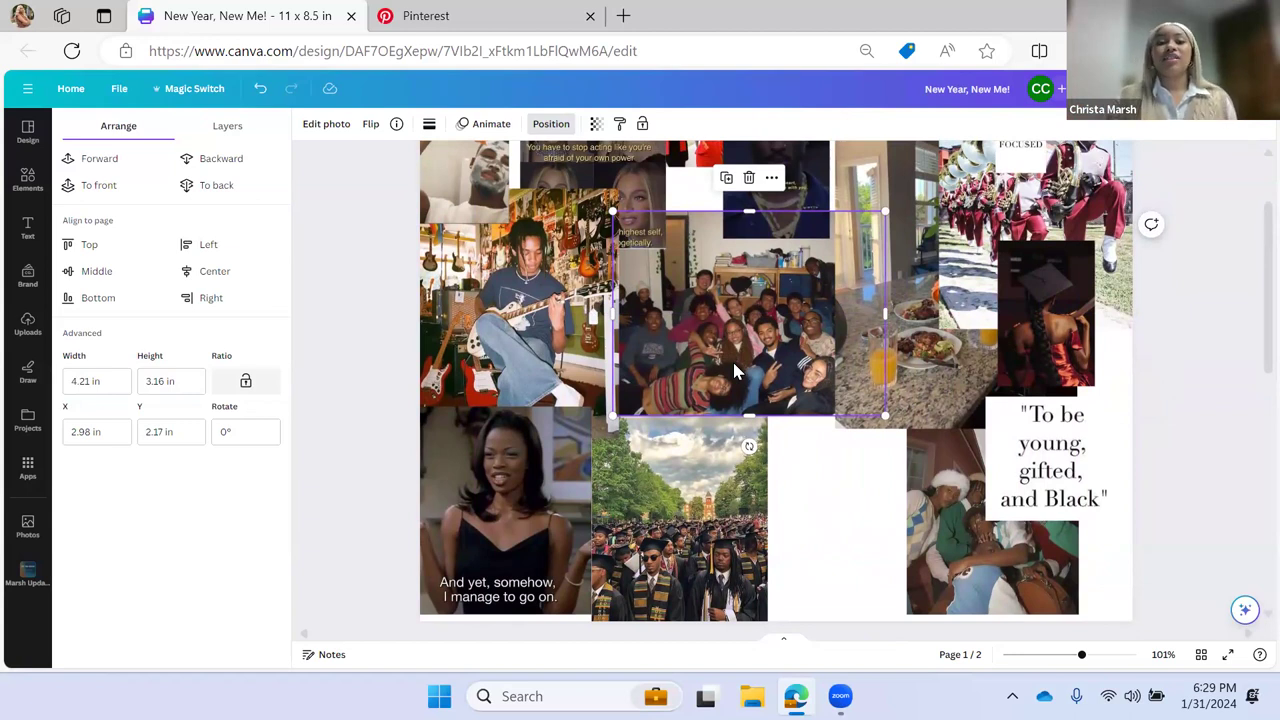
scroll(341, 313, "up", 1)
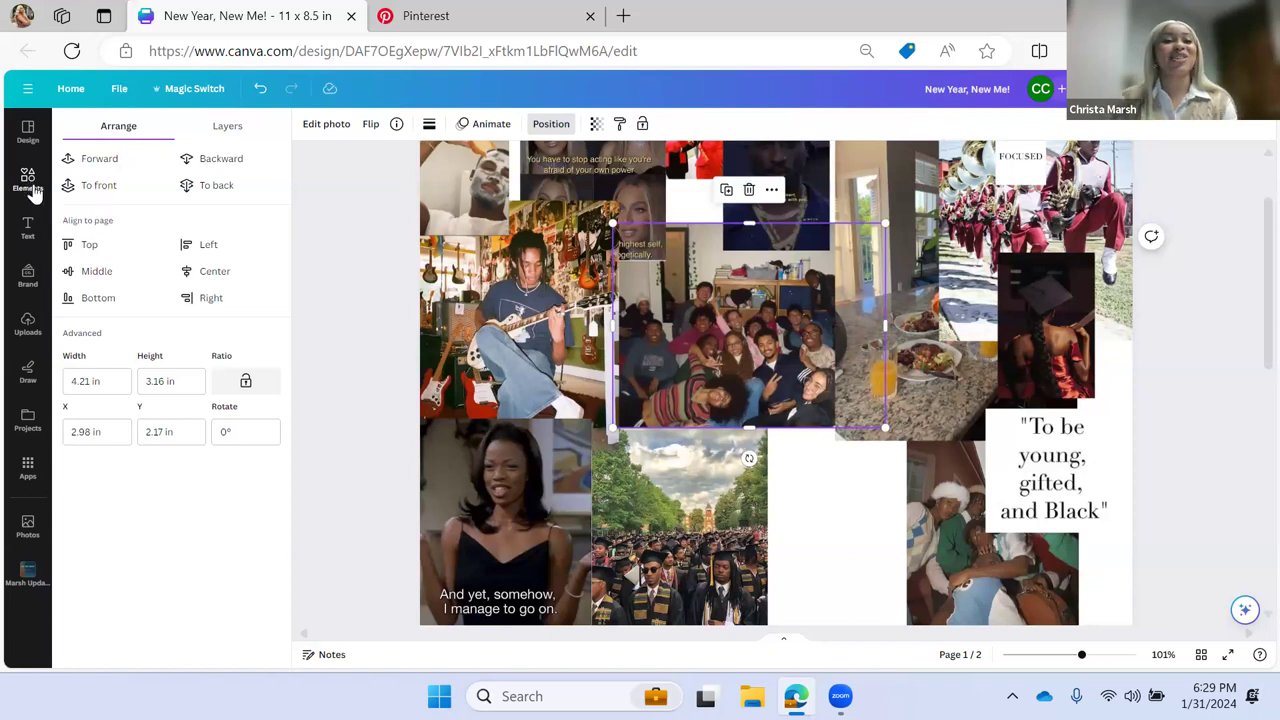
- Search the design elements for "chrome letters" and show all matching graphics
left_click(27, 183)
left_click(140, 131)
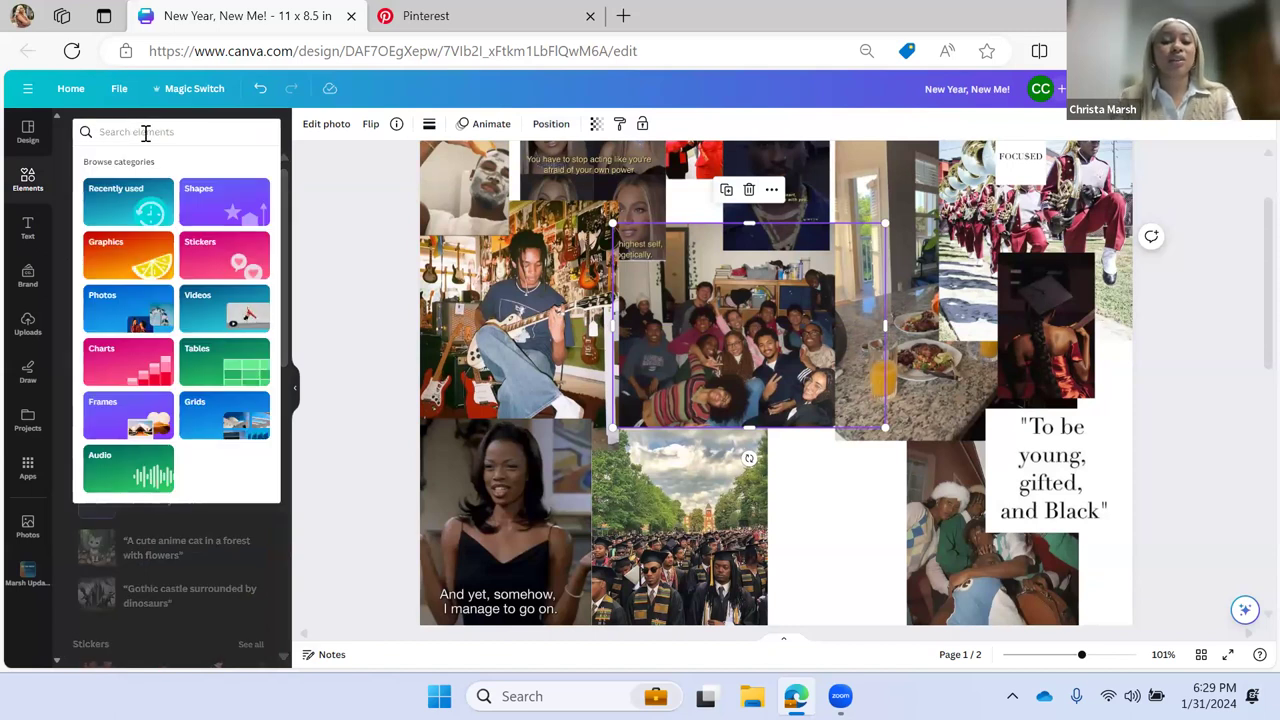
type("chr")
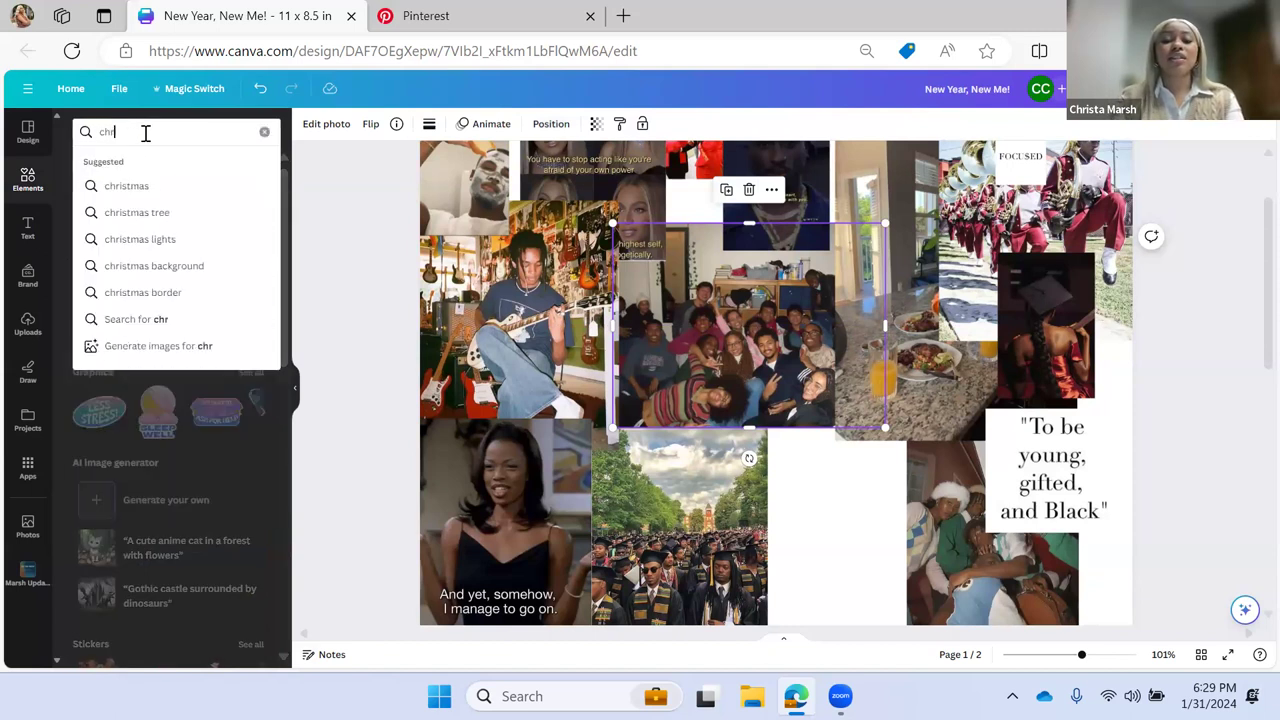
type("ome letters")
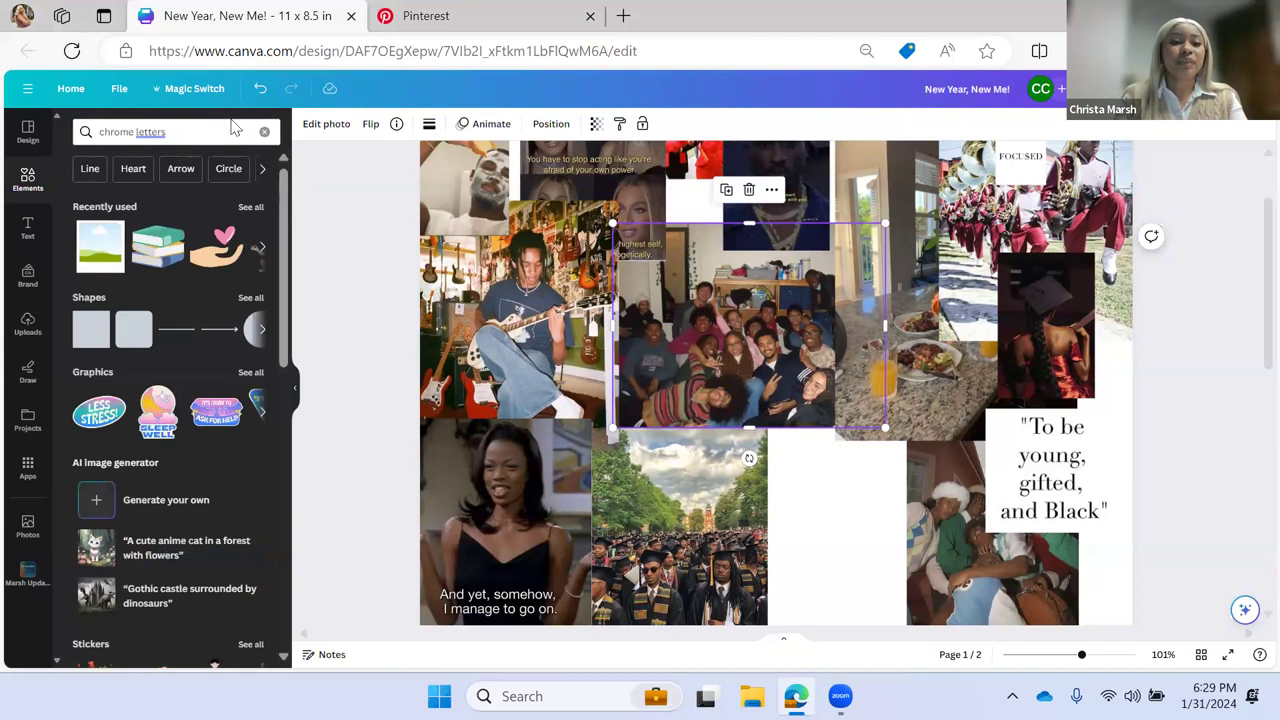
left_click(219, 132)
key("Return")
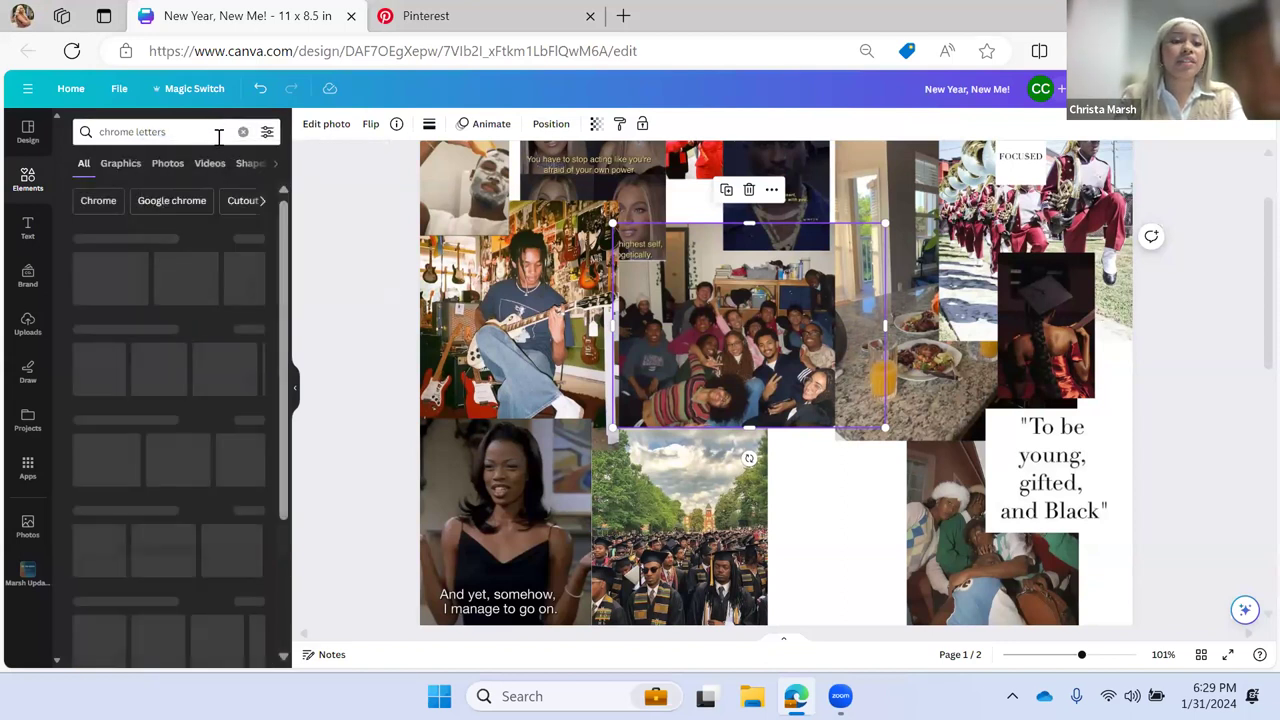
left_click(251, 241)
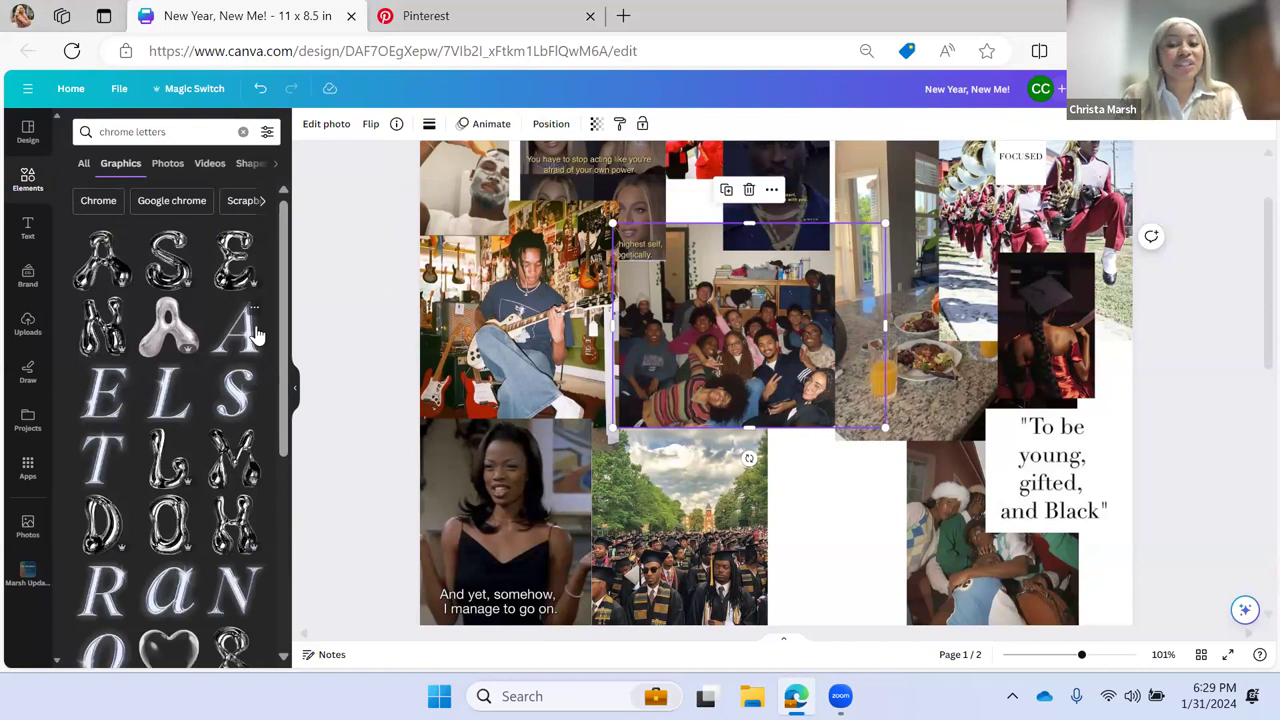
- Look through the chrome letter graphics and open the collection containing the Dreamy Chrome Letter A Type Sticker
scroll(182, 415, "down", 2)
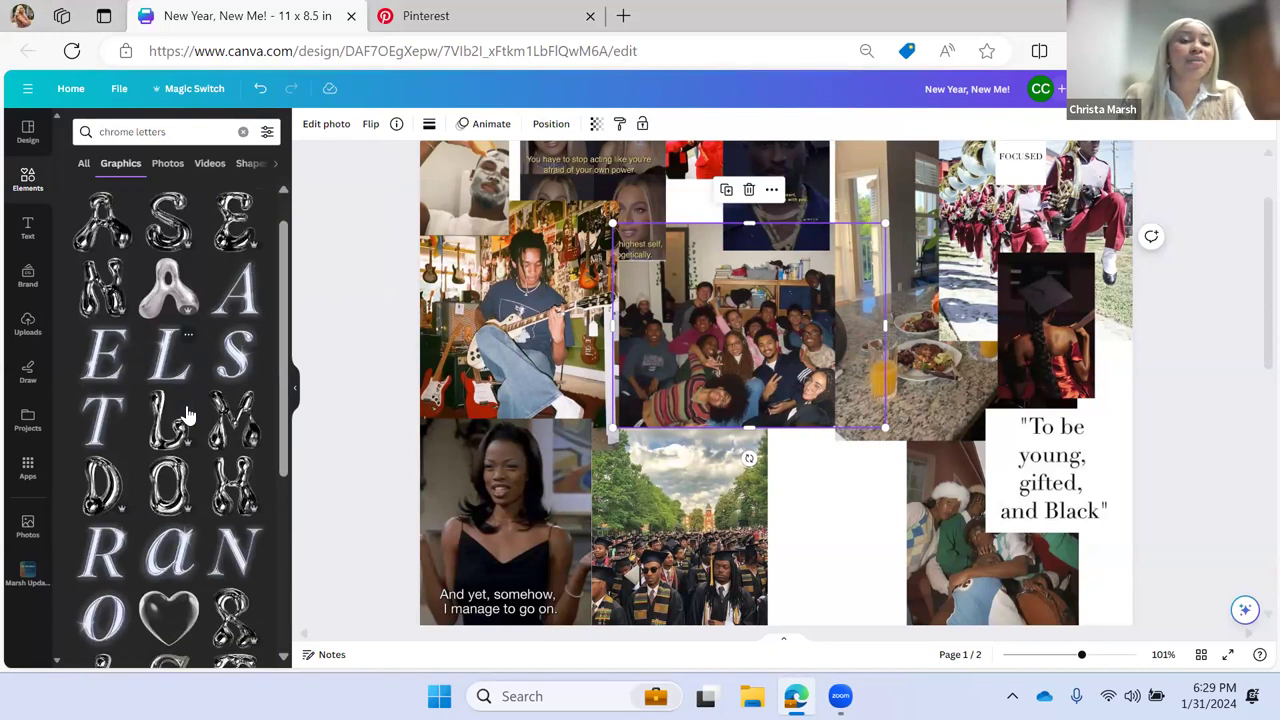
scroll(131, 443, "down", 3)
scroll(131, 443, "up", 4)
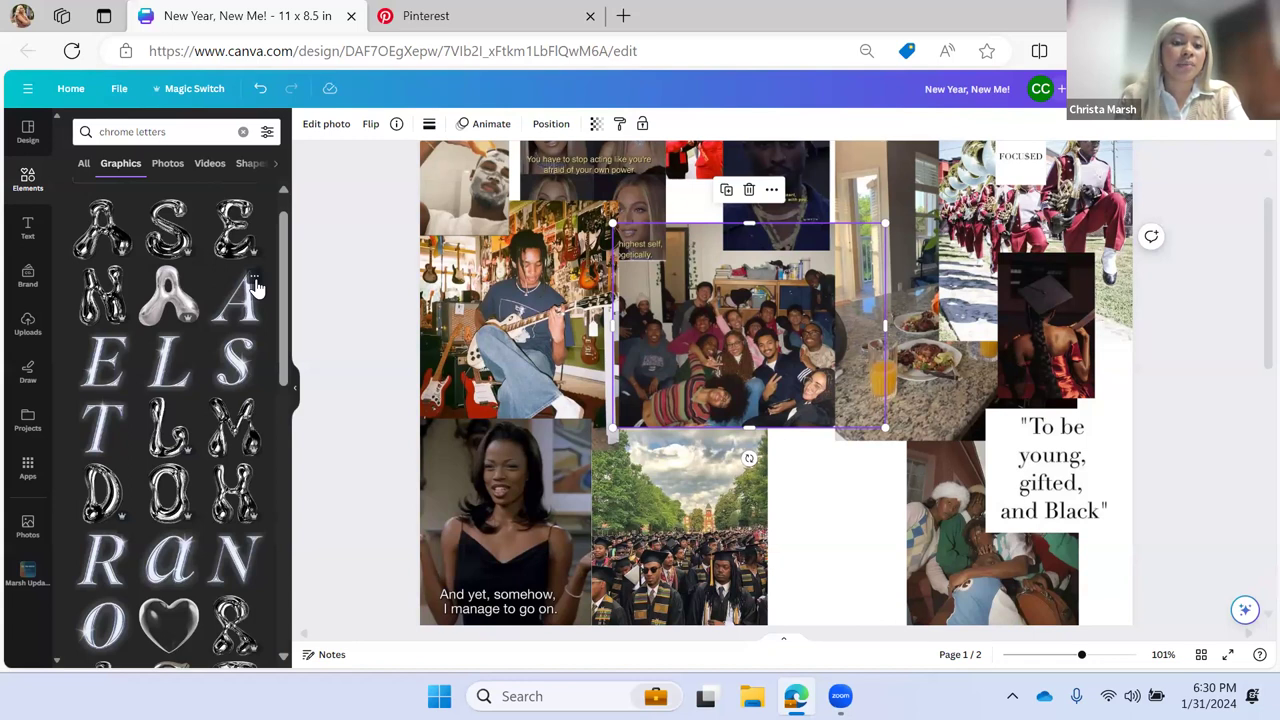
left_click(254, 279)
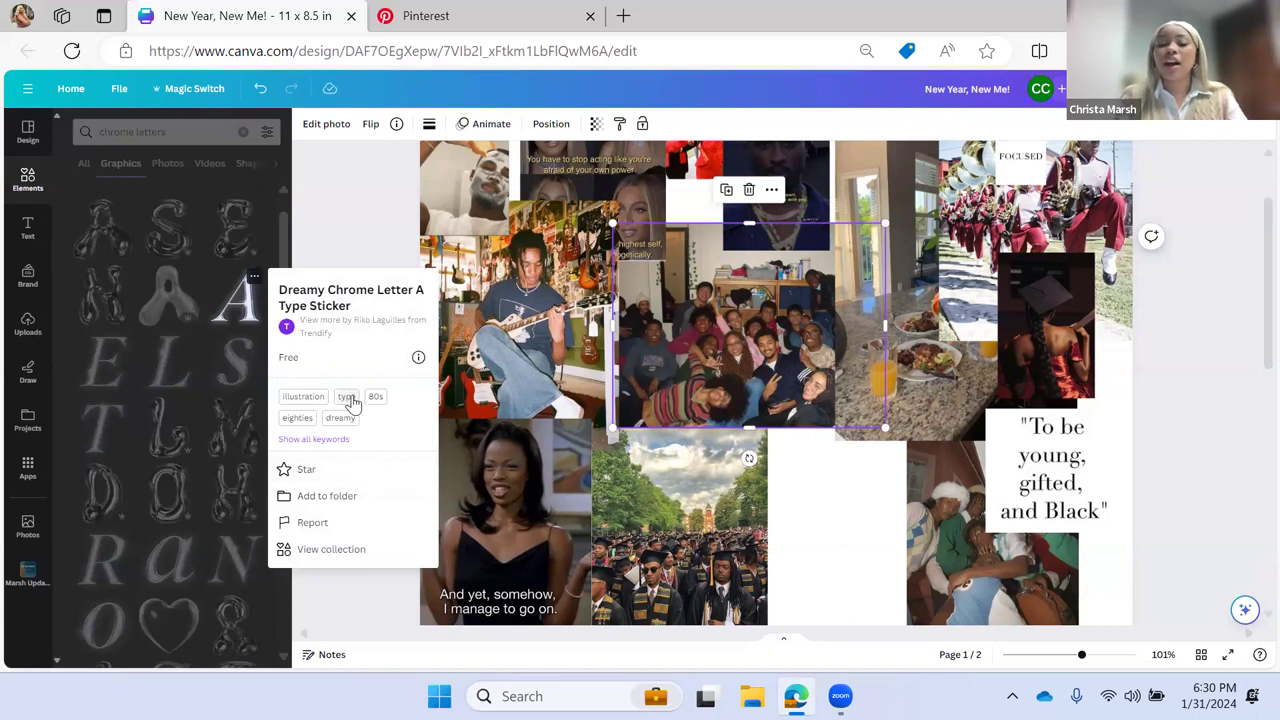
left_click(331, 550)
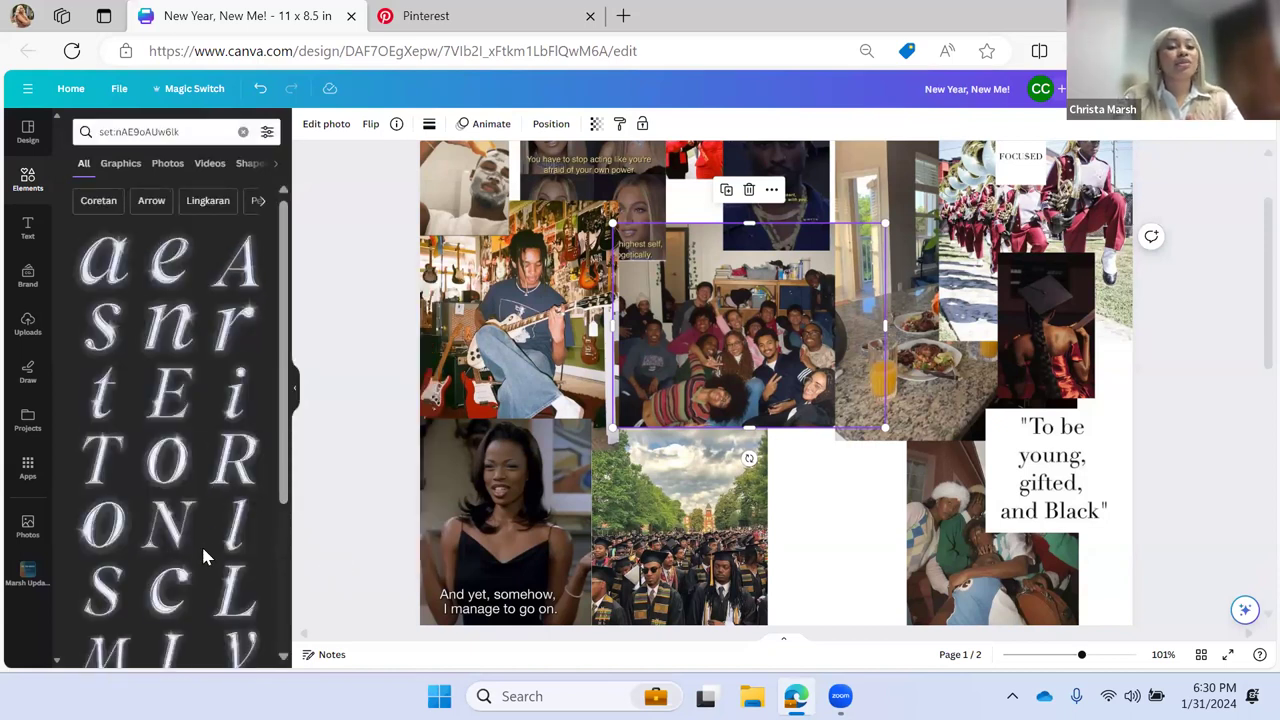
- Browse the dreamy chrome sticker collection to examine its available letters, numbers and word graphics
scroll(203, 556, "down", 2)
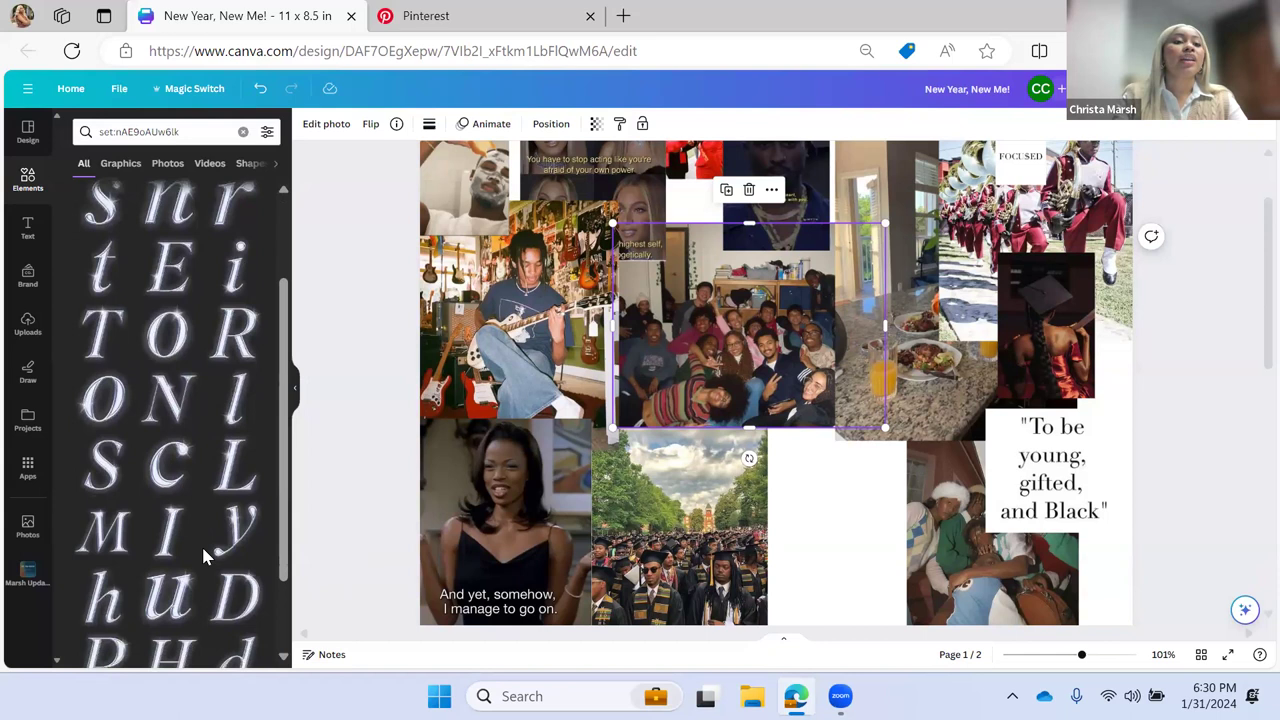
scroll(201, 544, "down", 1)
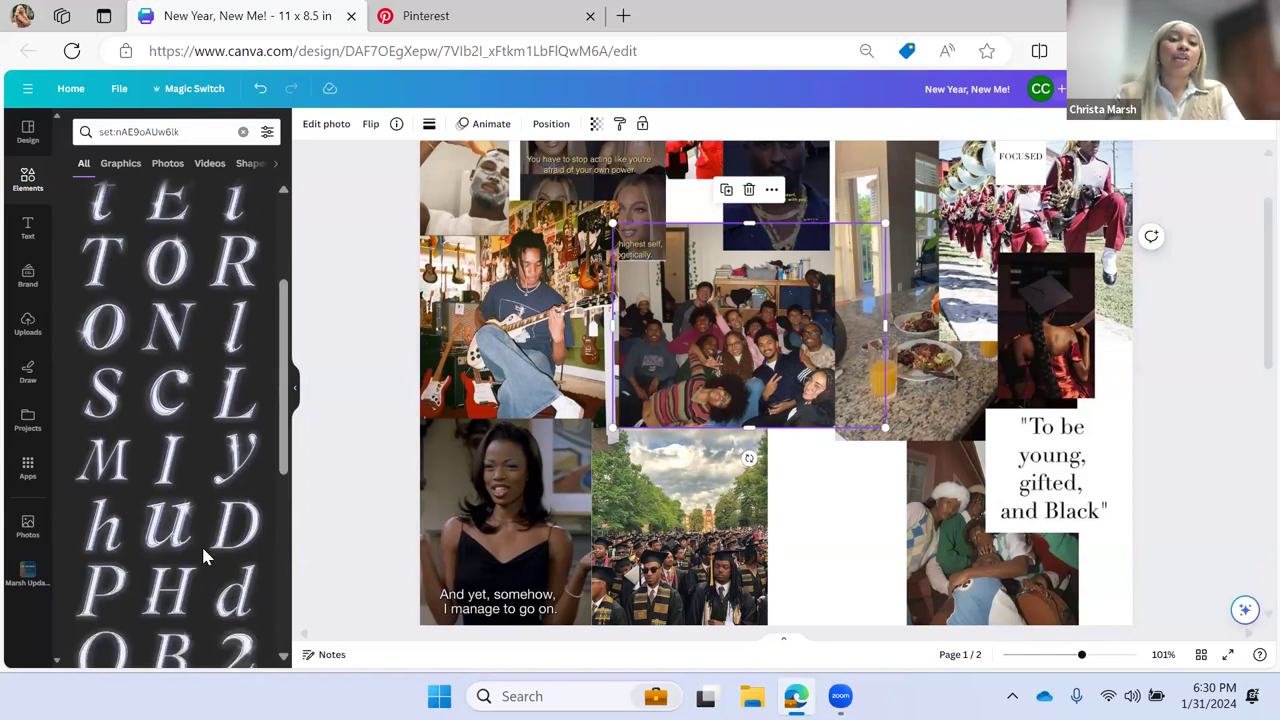
scroll(186, 490, "down", 4)
scroll(186, 490, "down", 3)
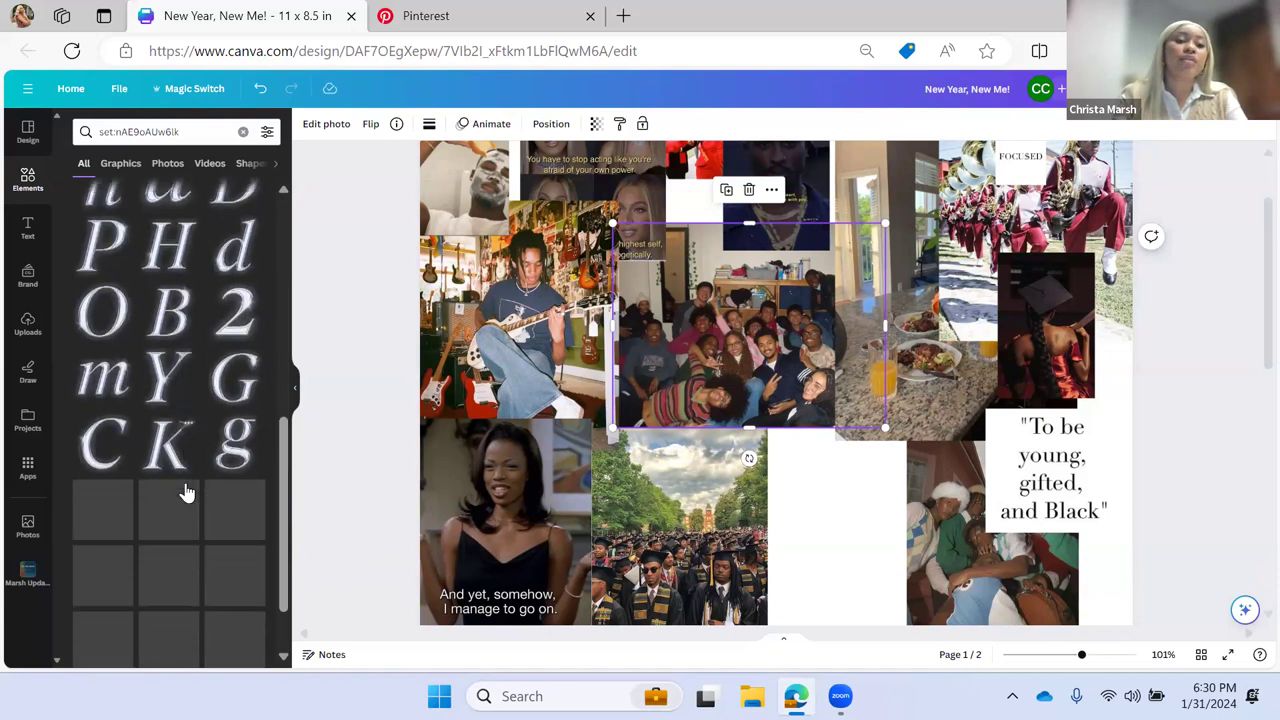
scroll(186, 490, "down", 1)
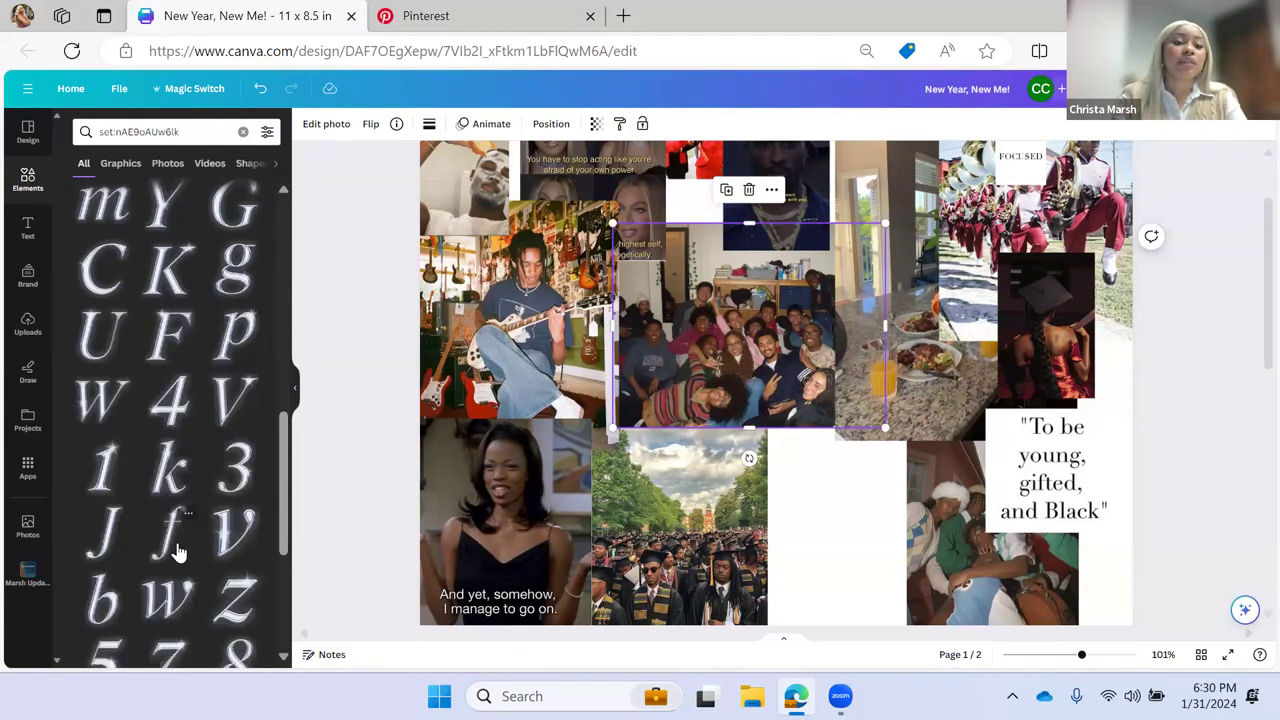
scroll(177, 550, "down", 3)
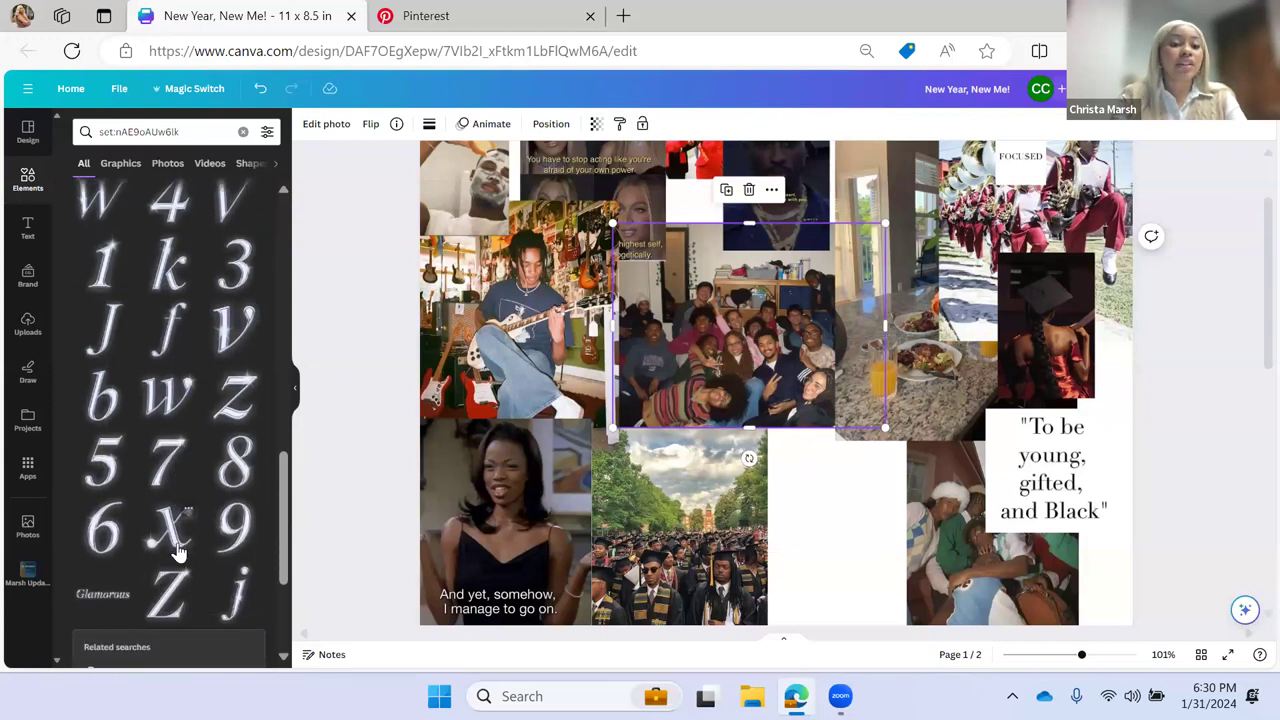
scroll(177, 550, "down", 1)
scroll(177, 550, "down", 1)
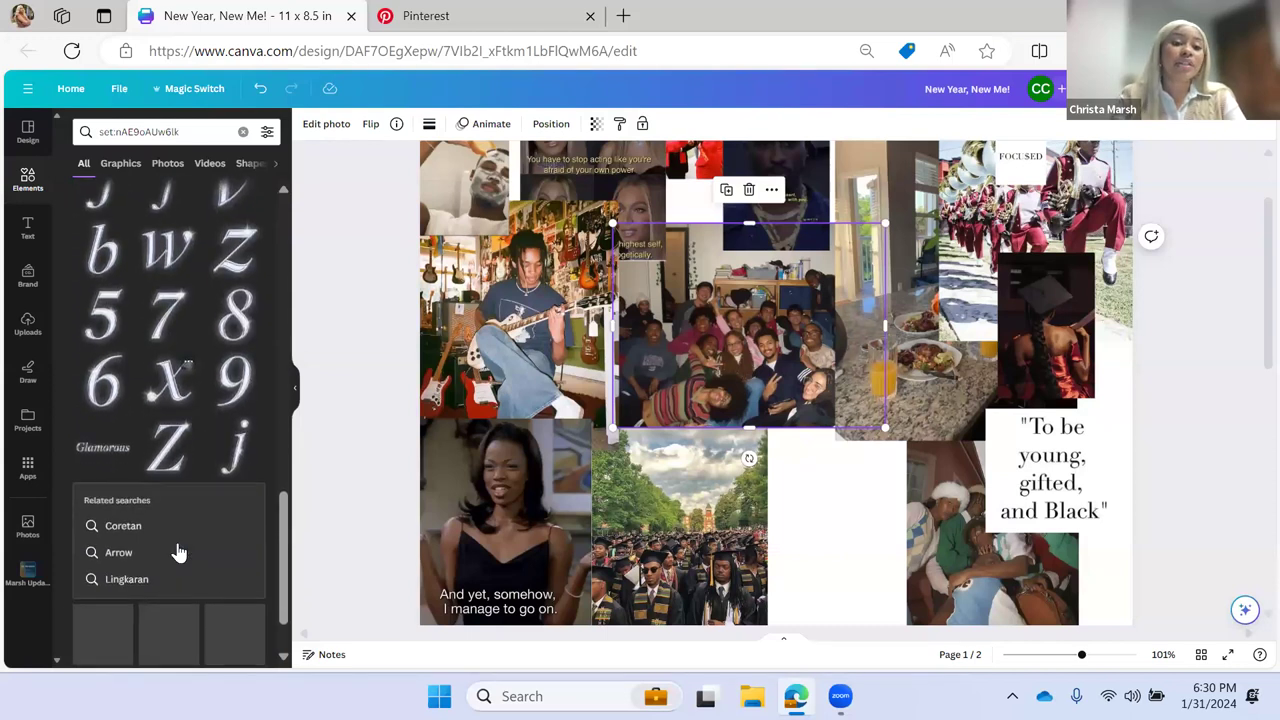
scroll(177, 551, "down", 1)
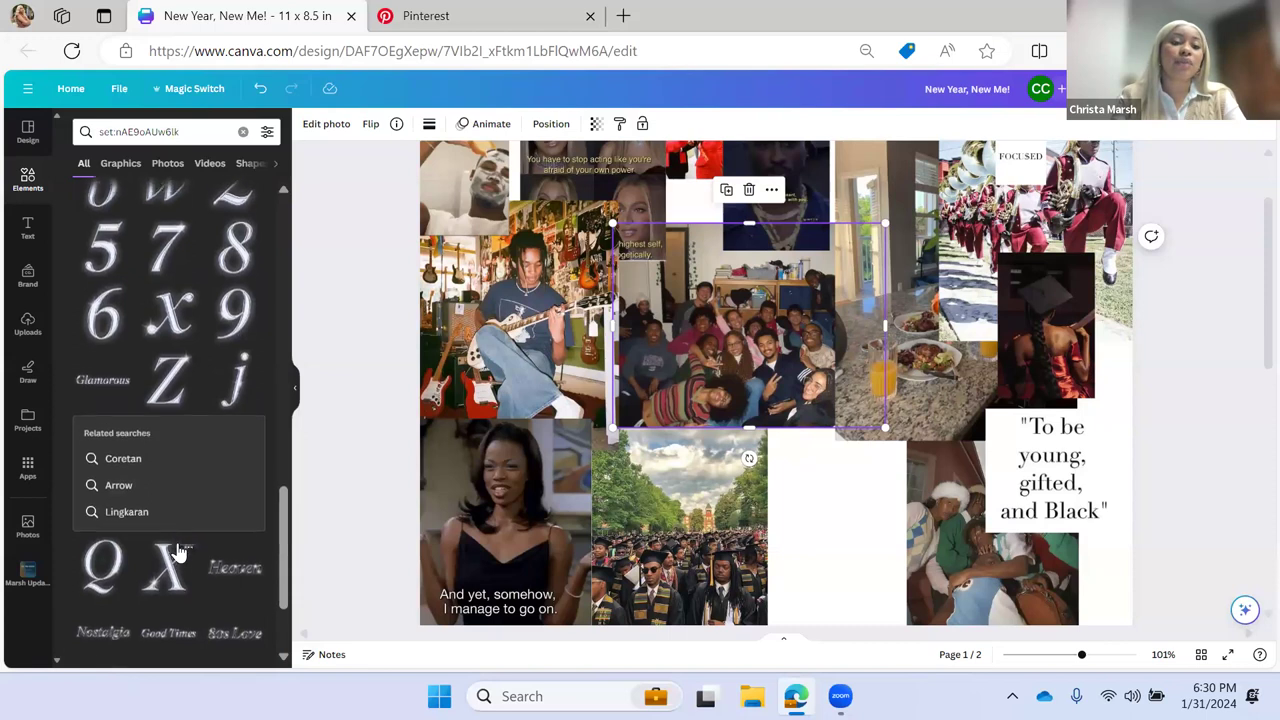
scroll(176, 553, "down", 2)
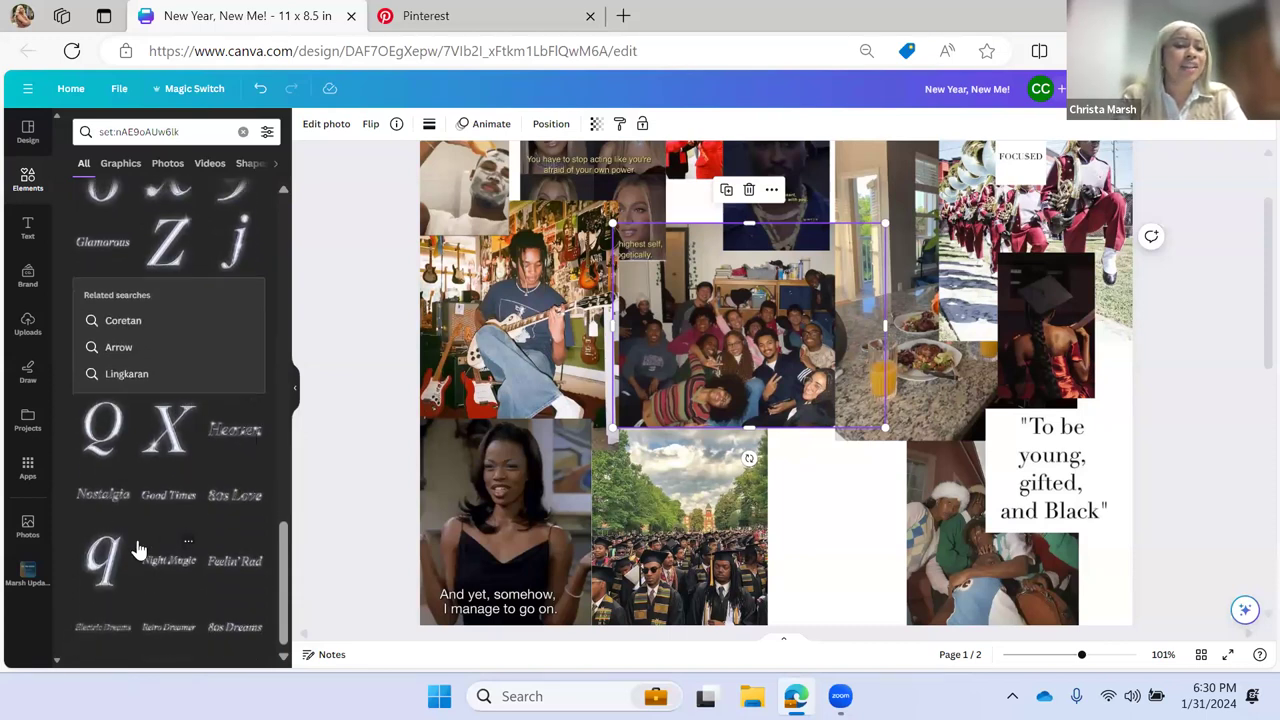
scroll(188, 273, "up", 3)
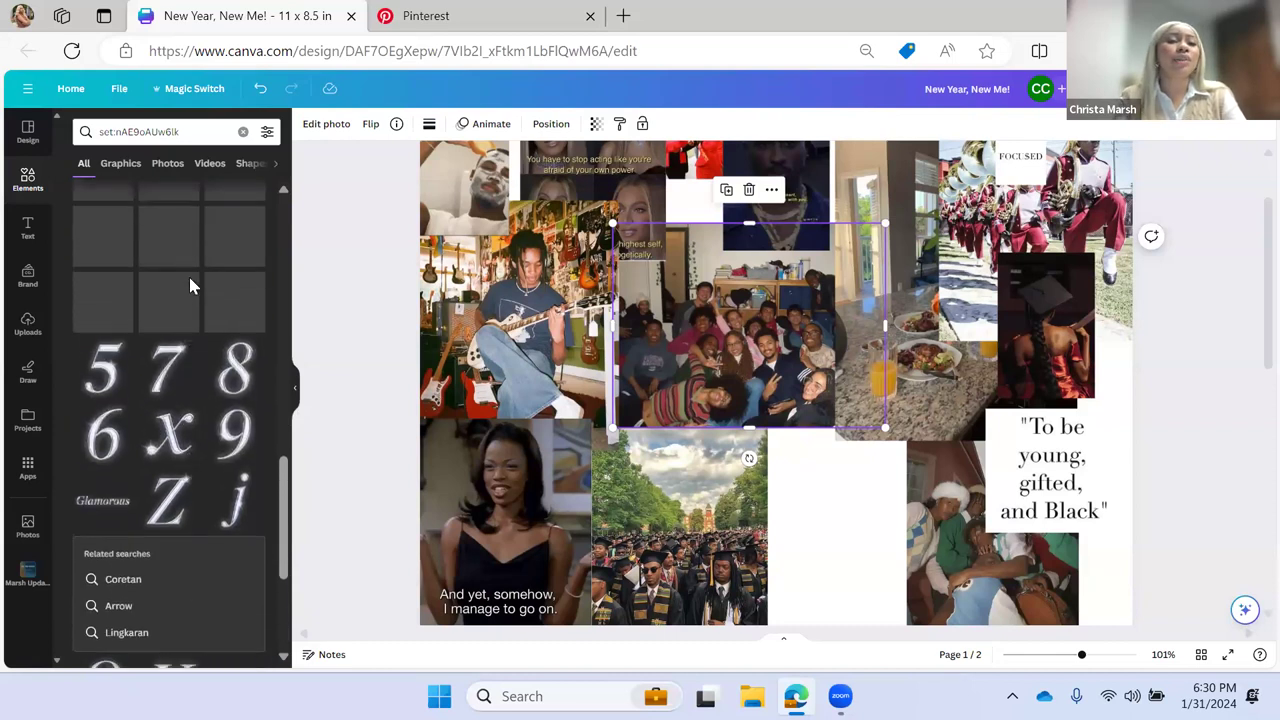
scroll(188, 273, "up", 5)
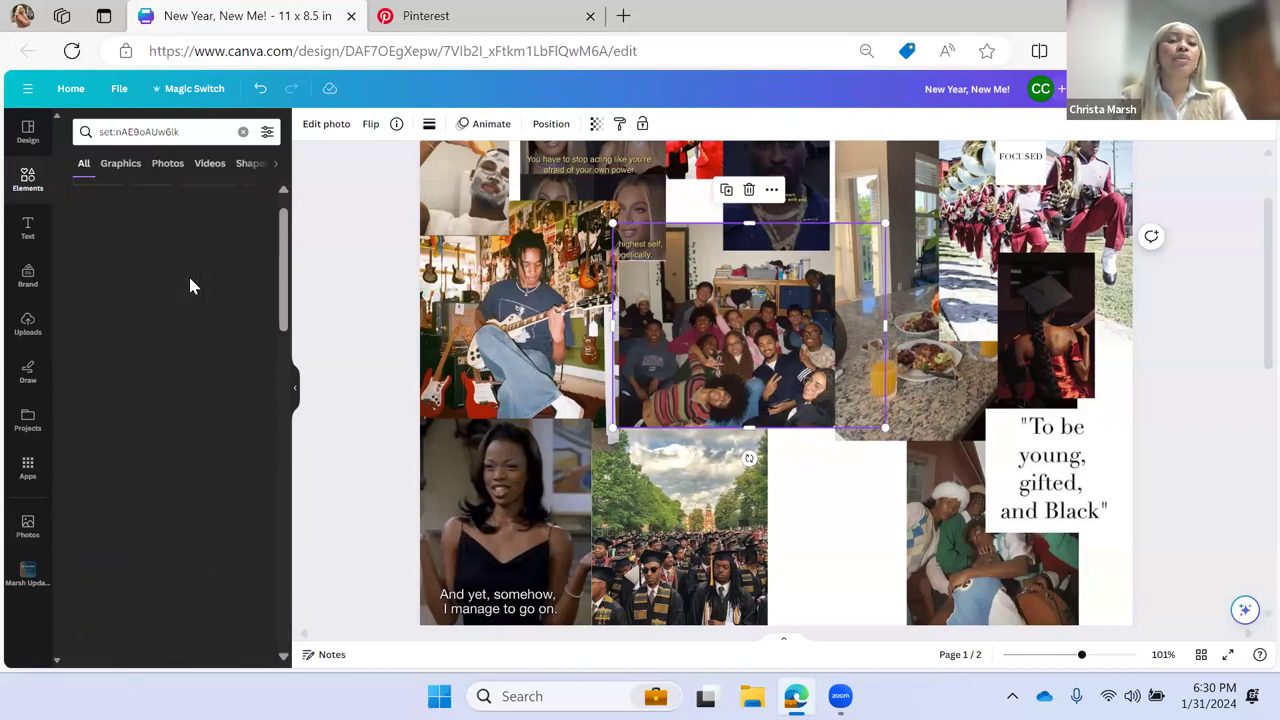
- Replace the current element search with "mental health" to look for matching graphics
left_click(243, 131)
left_click(185, 136)
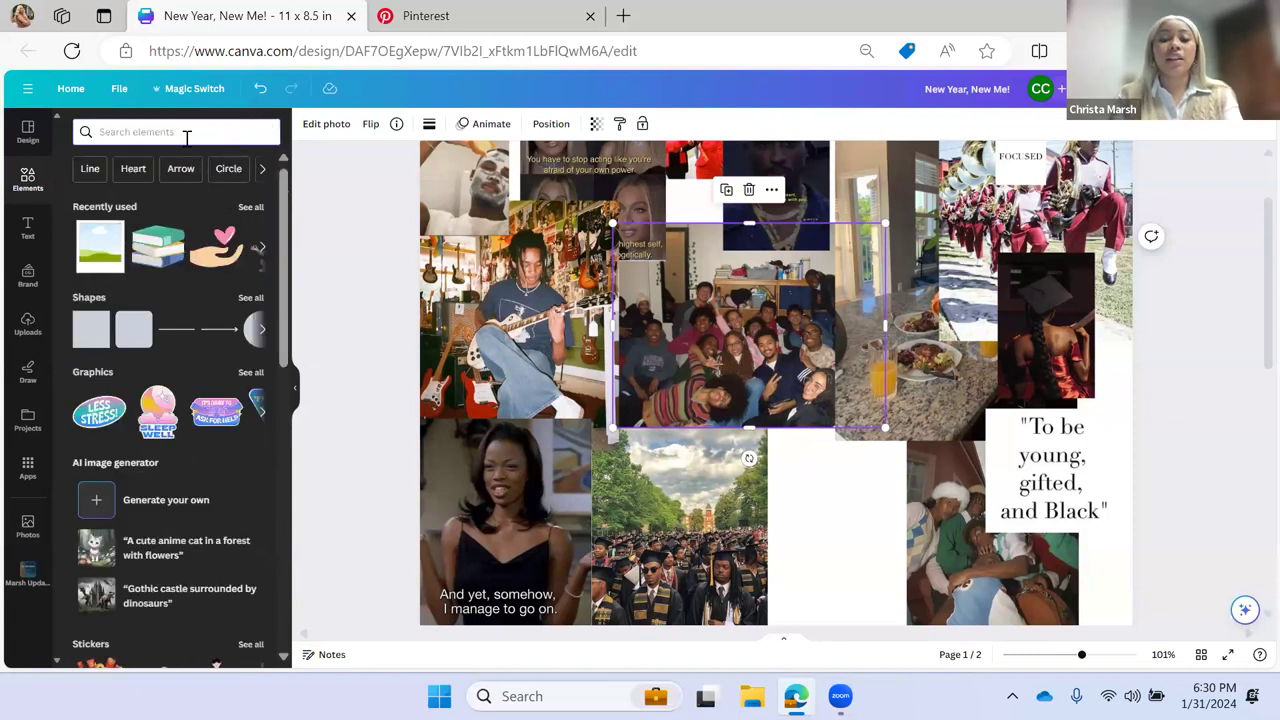
type("mental")
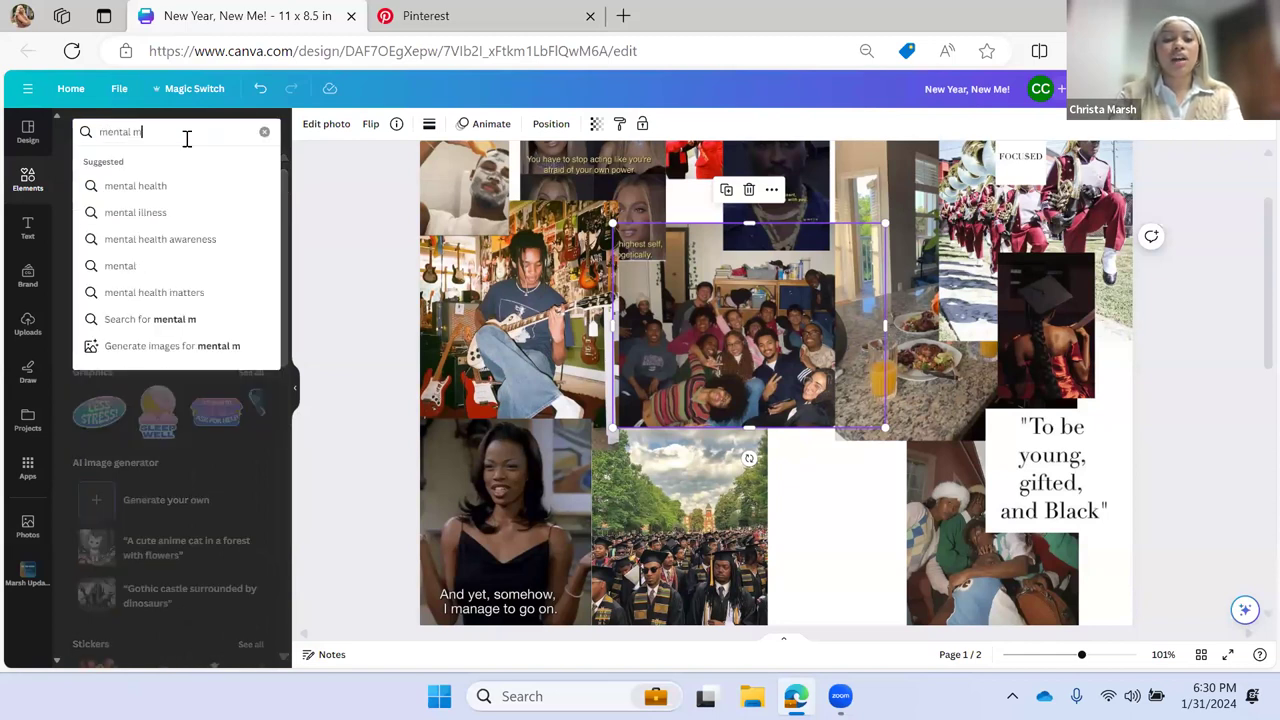
type(" health")
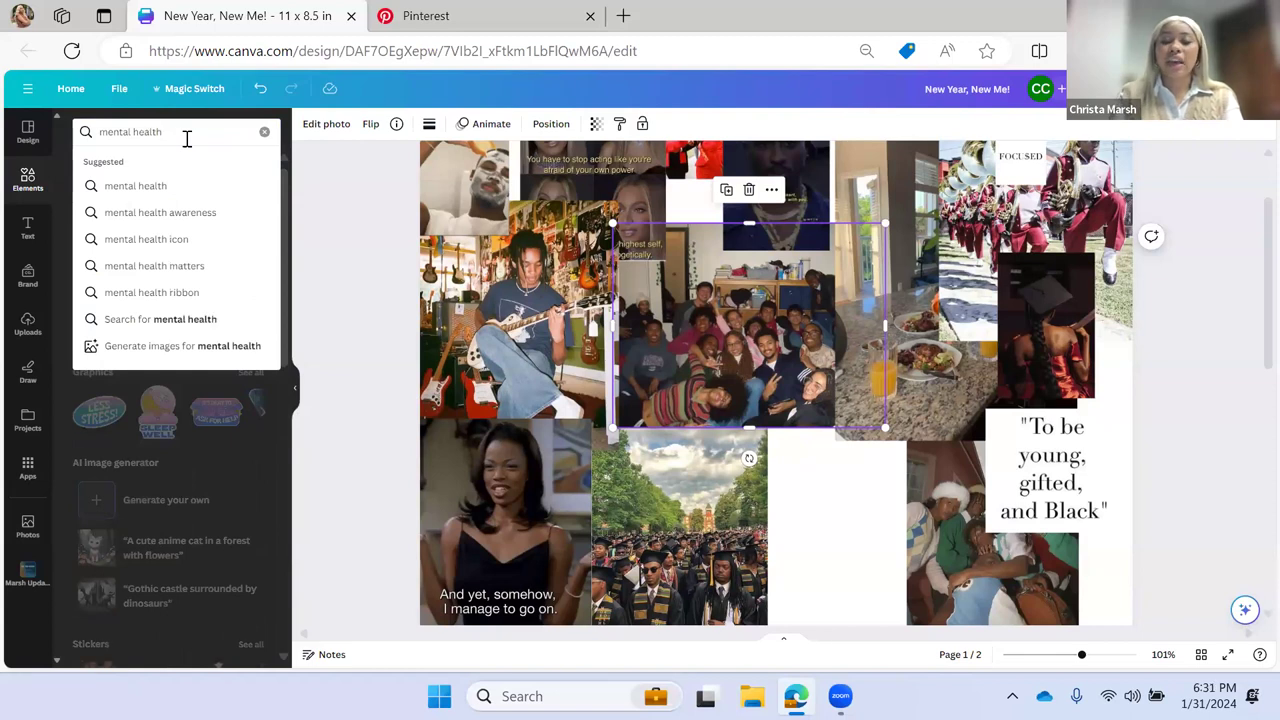
key("Return")
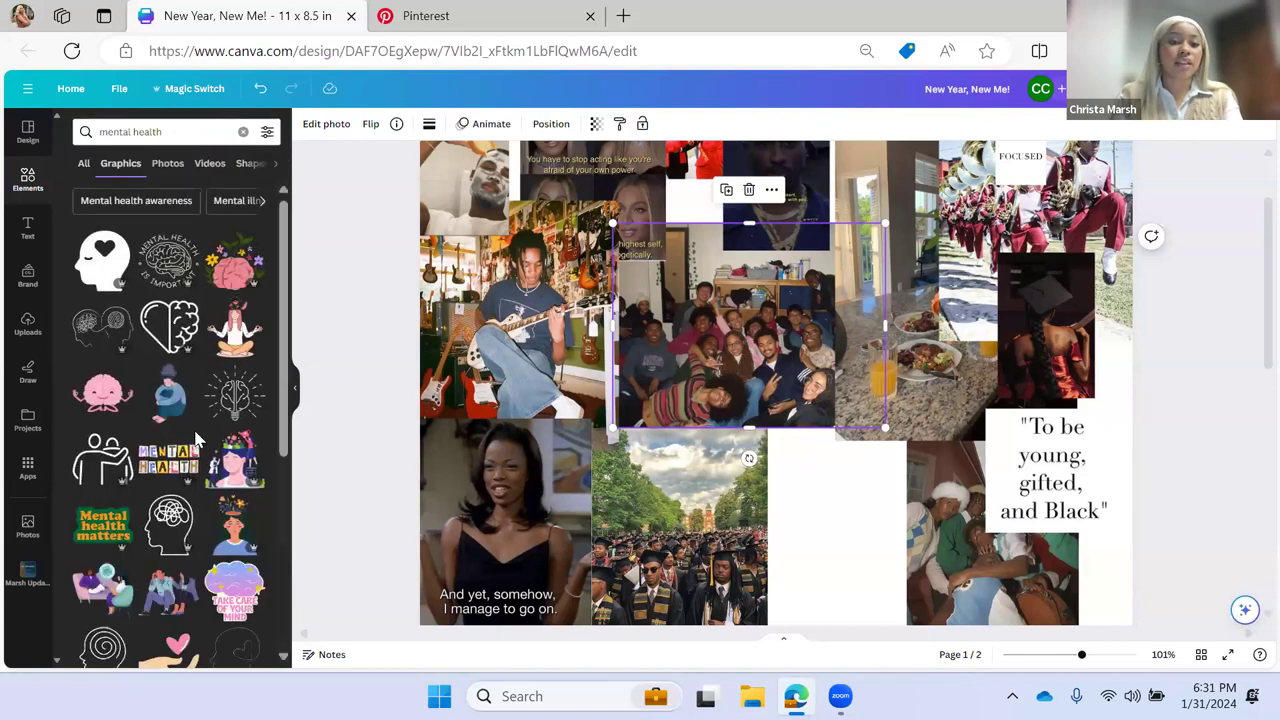
- Open the collection of the Gradient Take Care of Your Mind Sticker and browse its health and self-care stickers
scroll(190, 450, "down", 5)
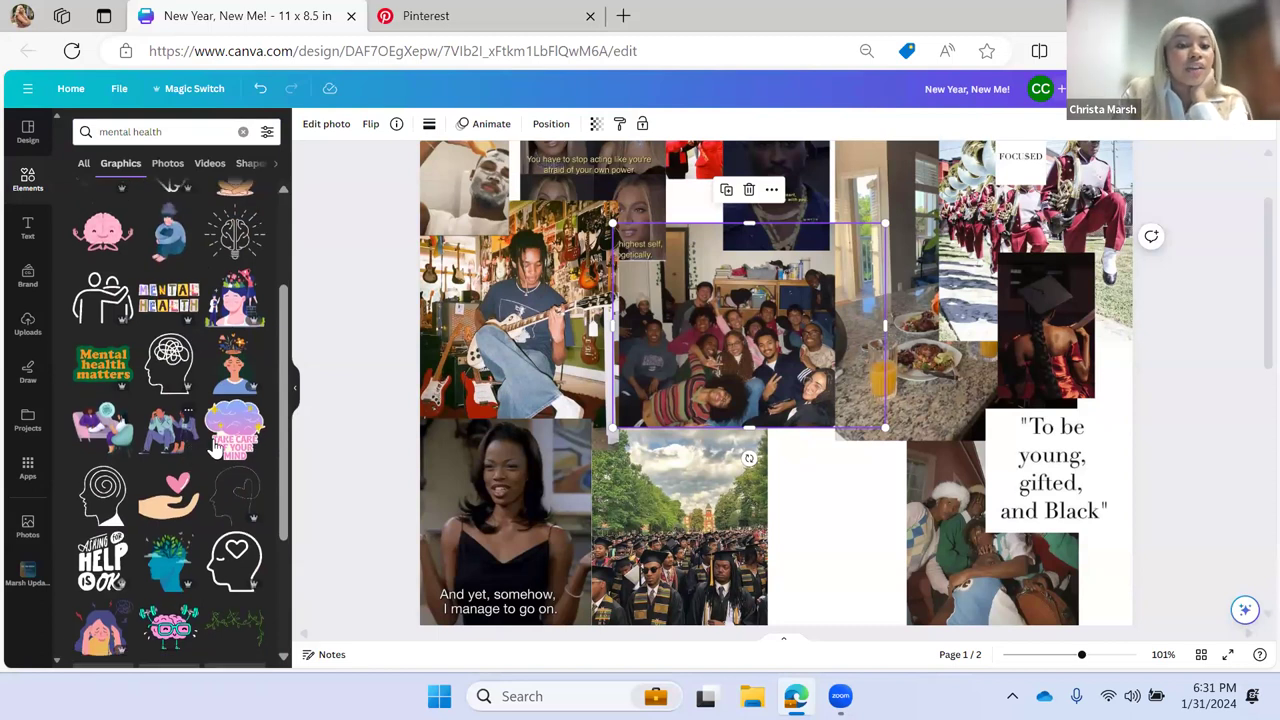
left_click(255, 411)
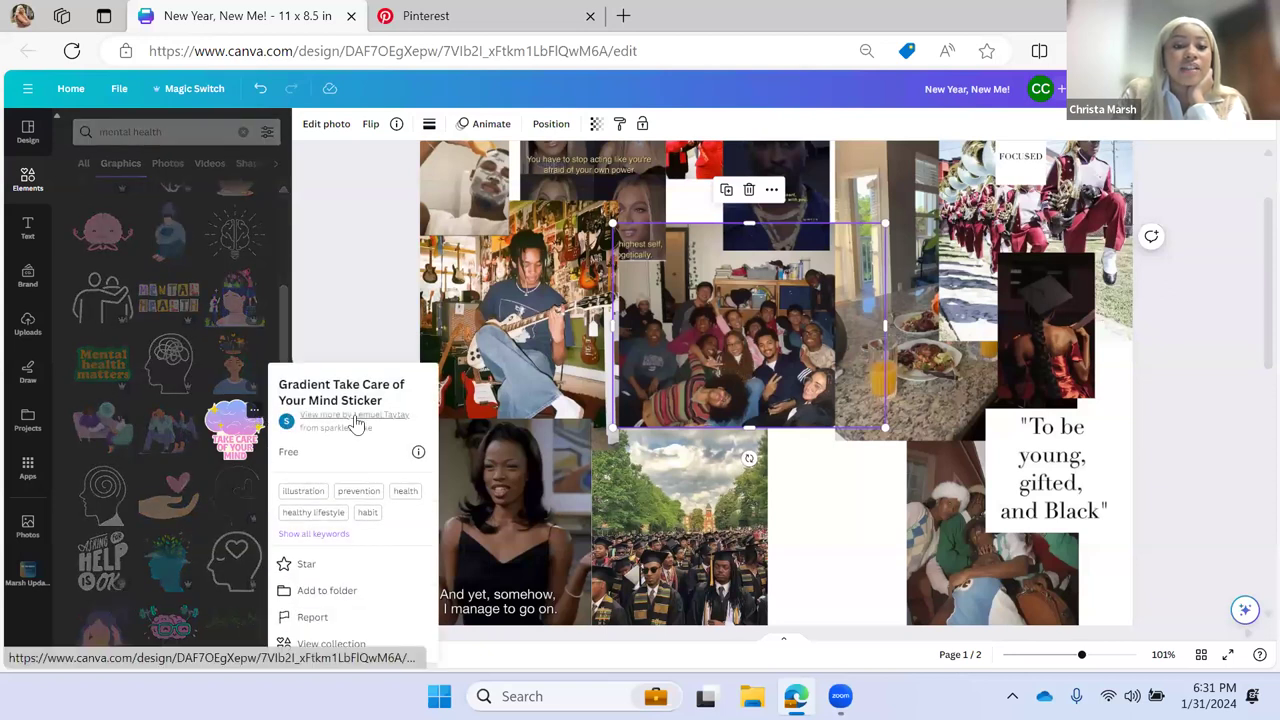
scroll(476, 476, "down", 1)
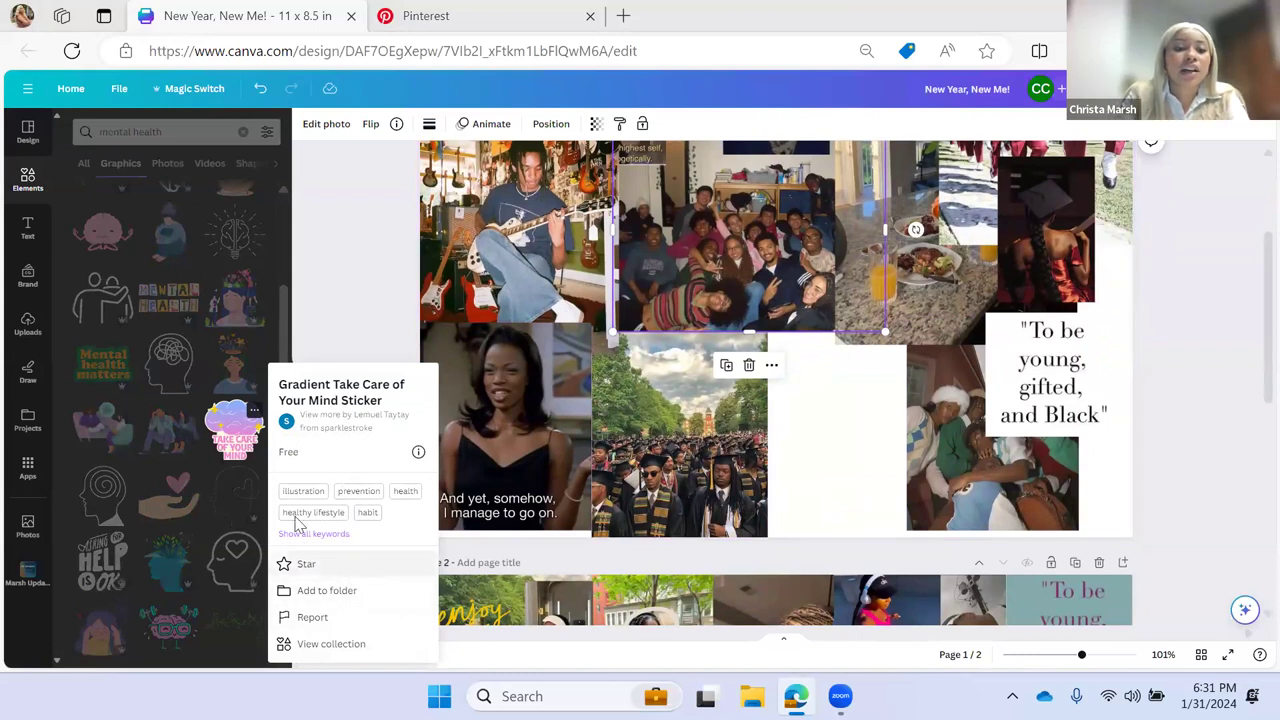
scroll(323, 333, "down", 2)
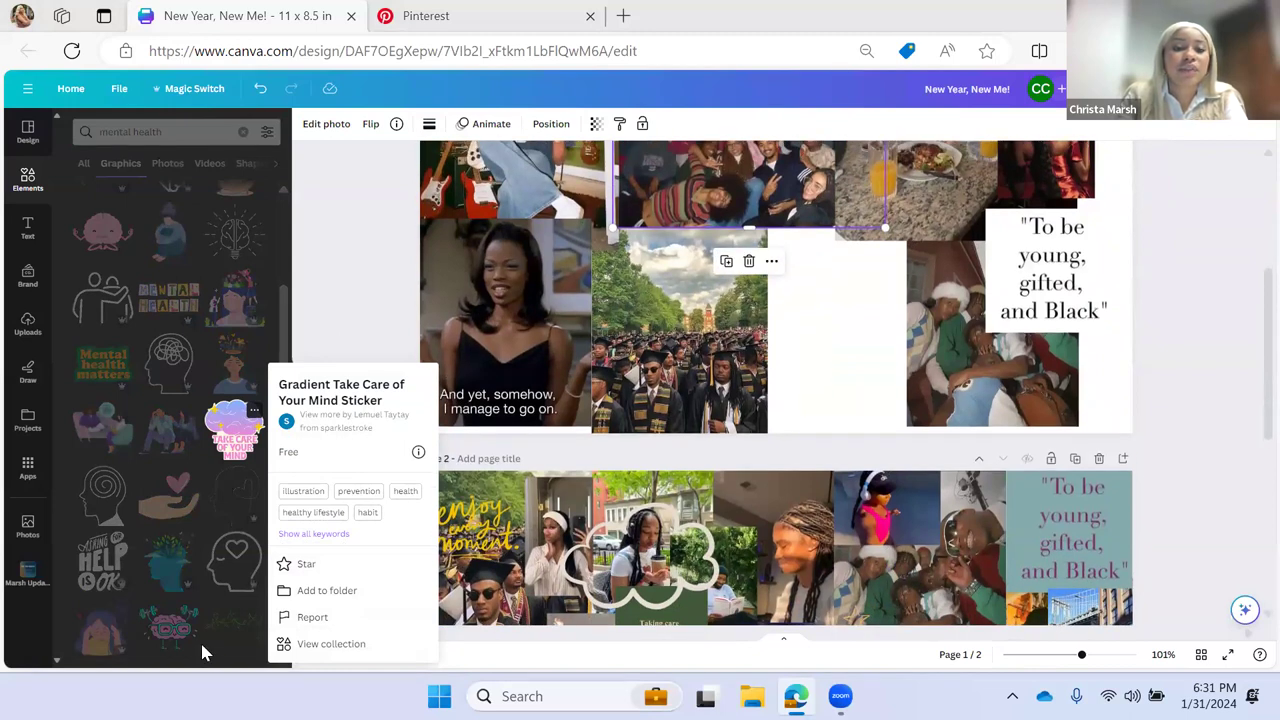
left_click(331, 644)
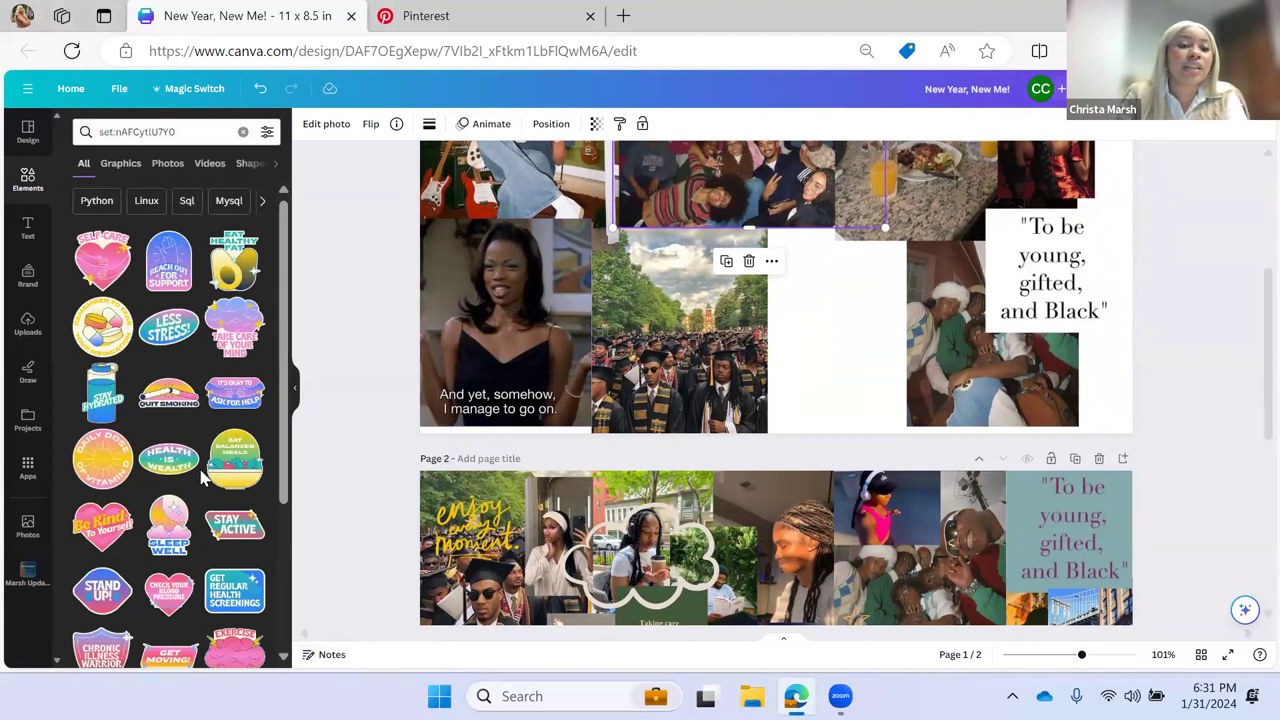
scroll(200, 477, "down", 2)
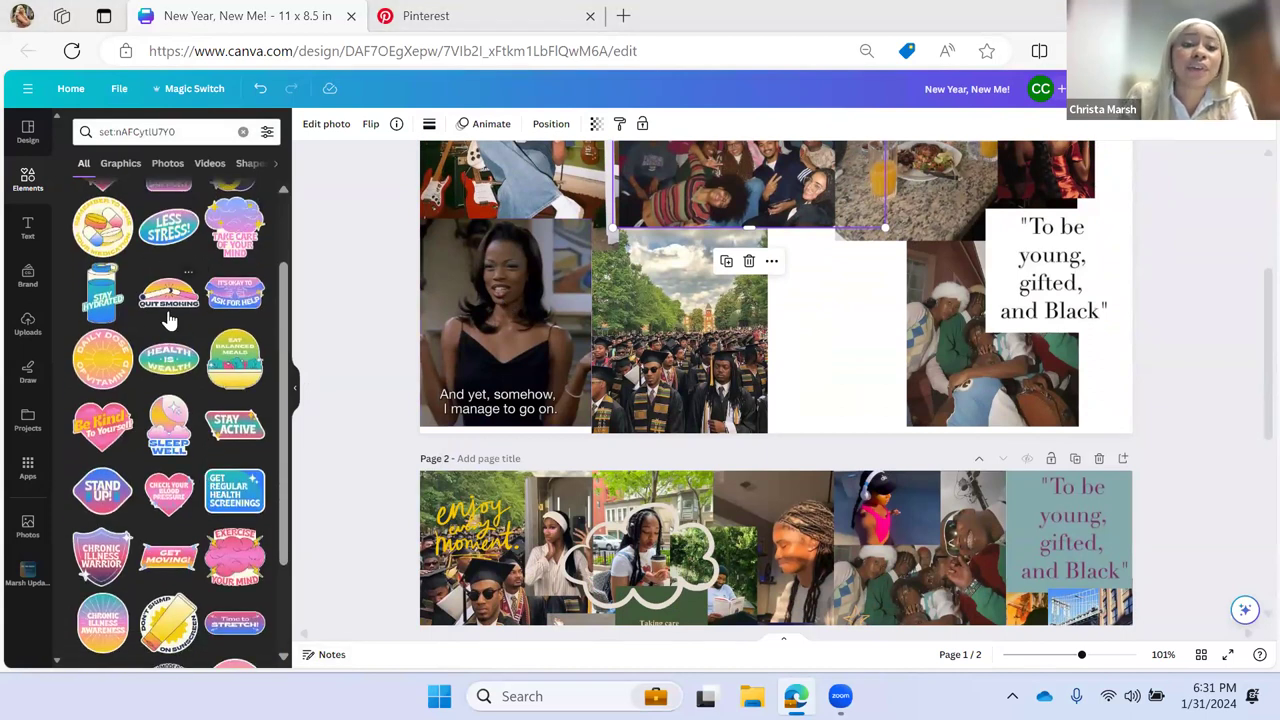
scroll(158, 480, "down", 2)
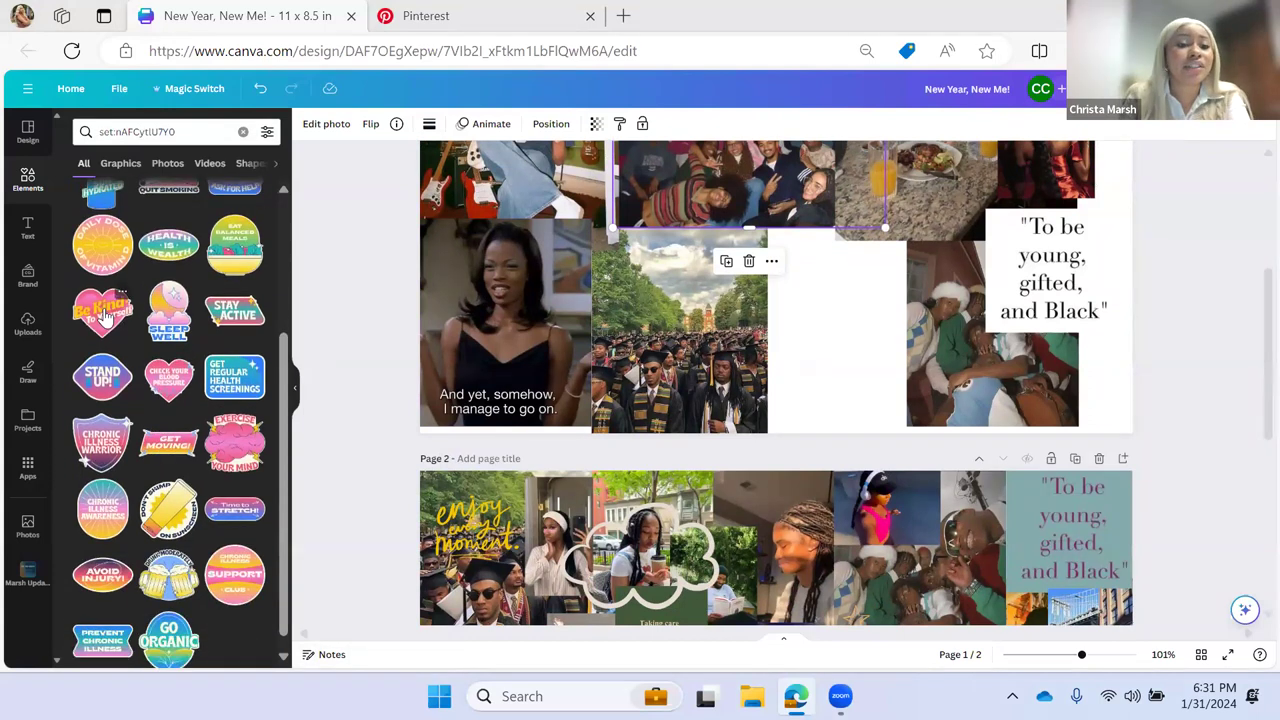
- Look through the gradient health and self-care sticker collection and check the details of the Gradient Stay Active Sticker
scroll(165, 497, "down", 1)
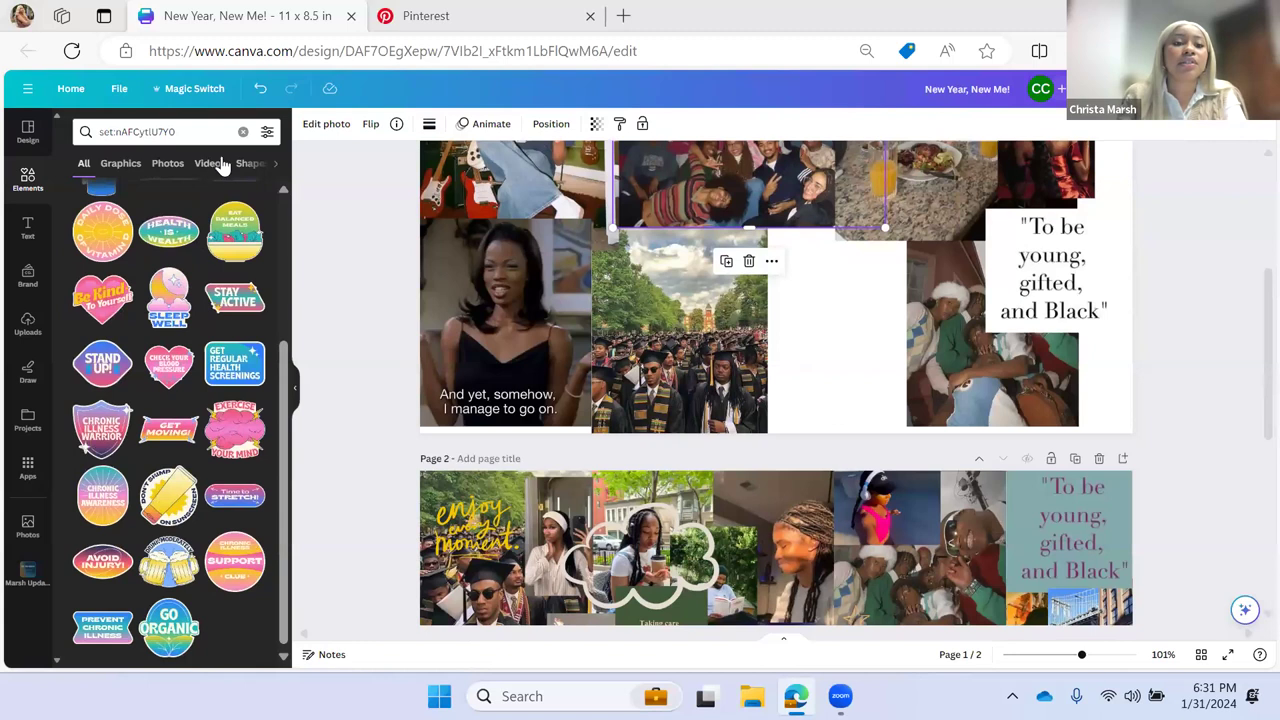
scroll(184, 342, "up", 1)
scroll(220, 350, "up", 1)
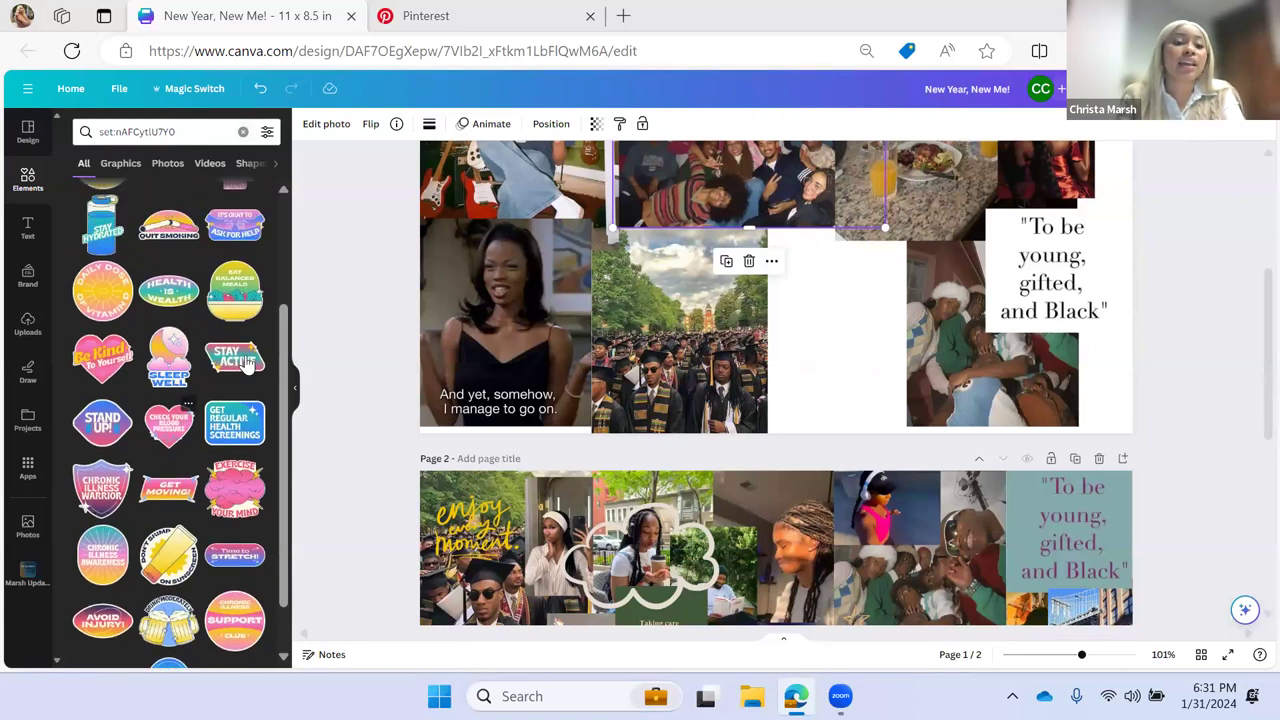
left_click(255, 346)
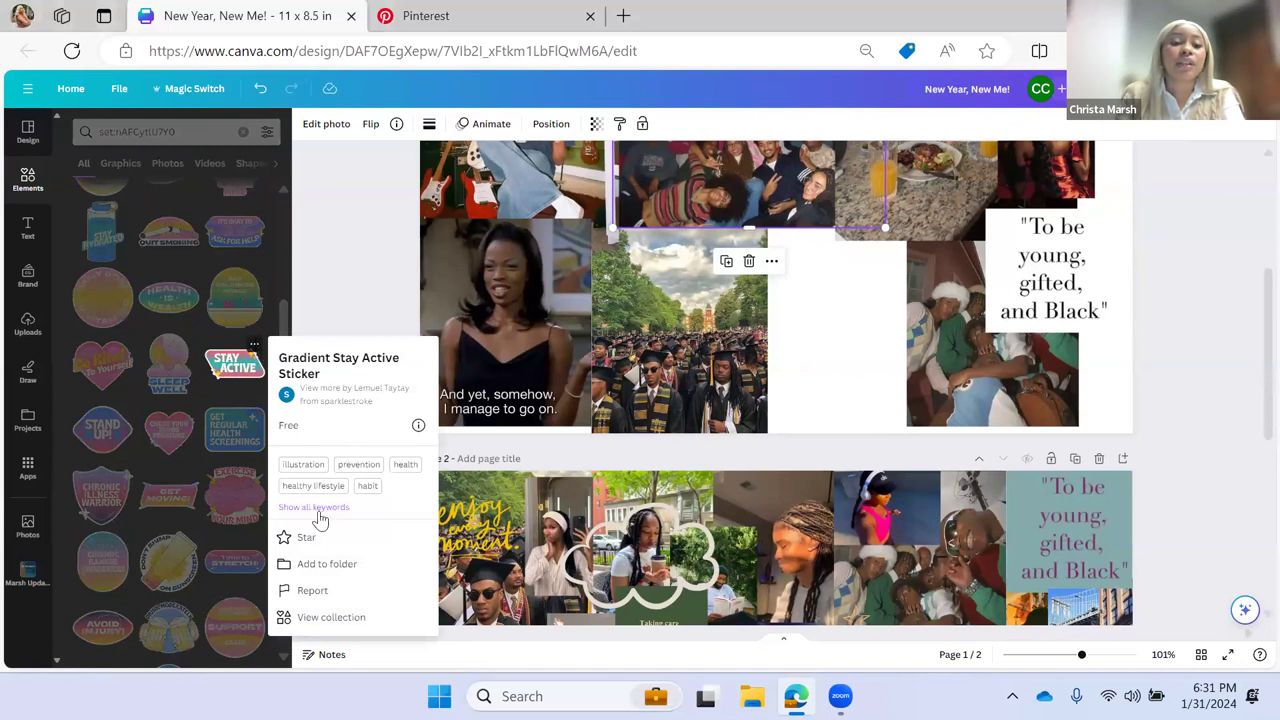
left_click(309, 290)
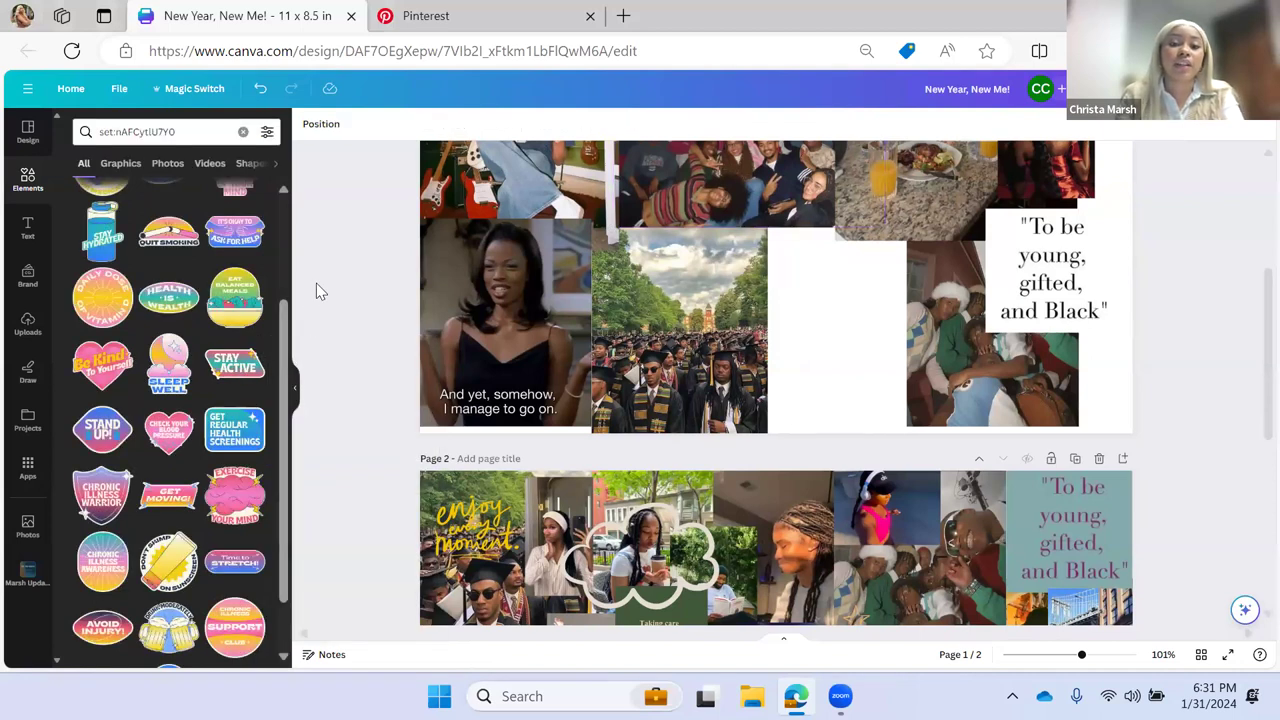
scroll(316, 283, "up", 3)
scroll(219, 272, "up", 2)
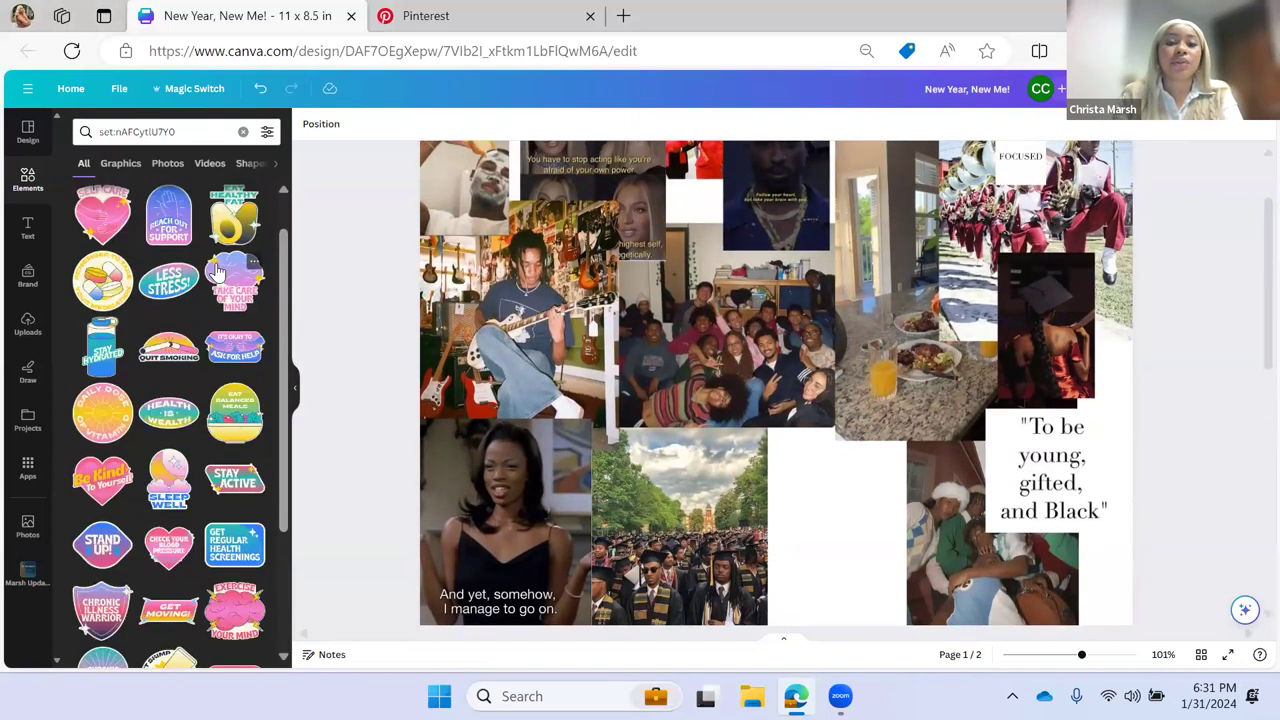
scroll(593, 234, "up", 2)
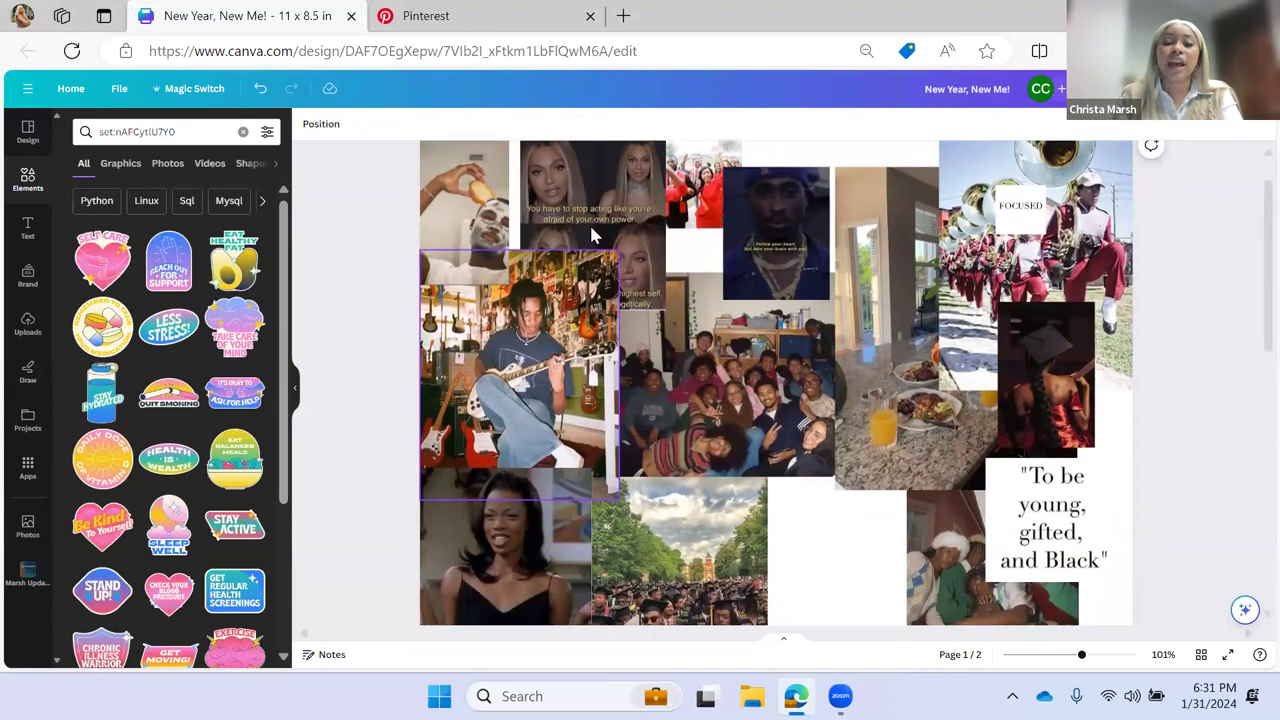
- Move the "To be young, gifted, and Black" quote image over the lower edge of the indoor group photo and enlarge it
scroll(1040, 500, "down", 1)
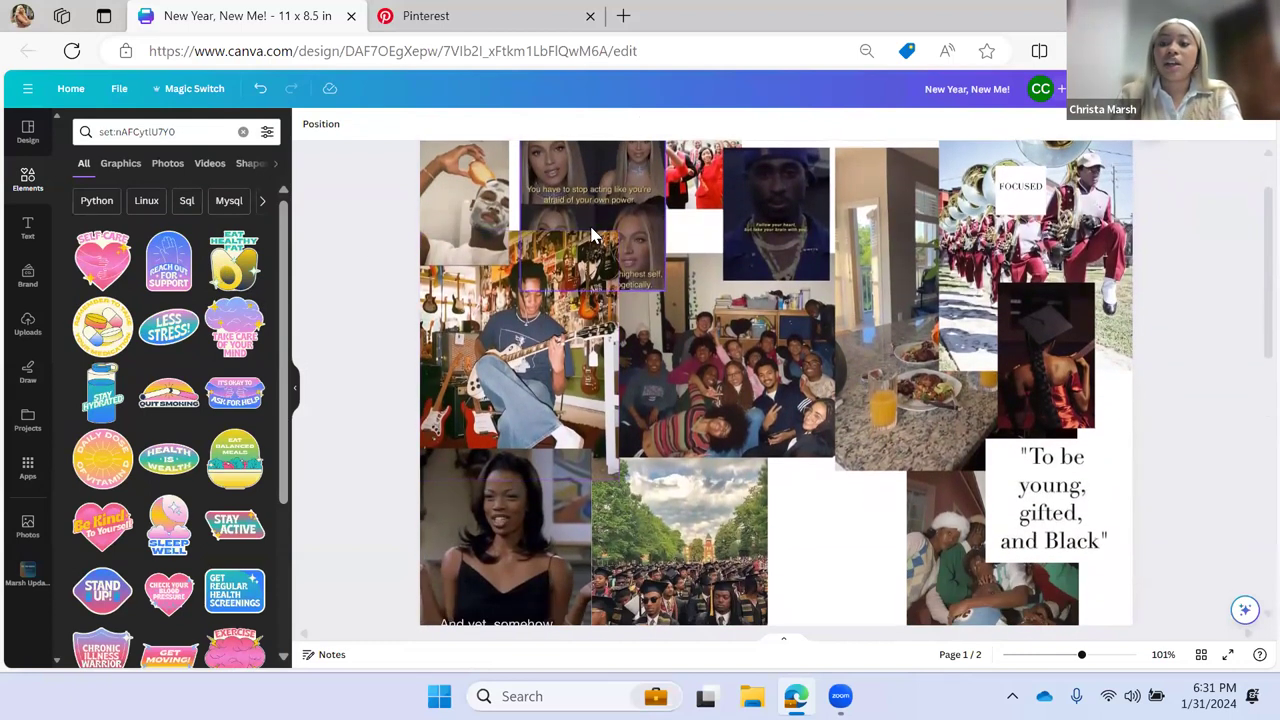
left_click_drag(1075, 515, 783, 450)
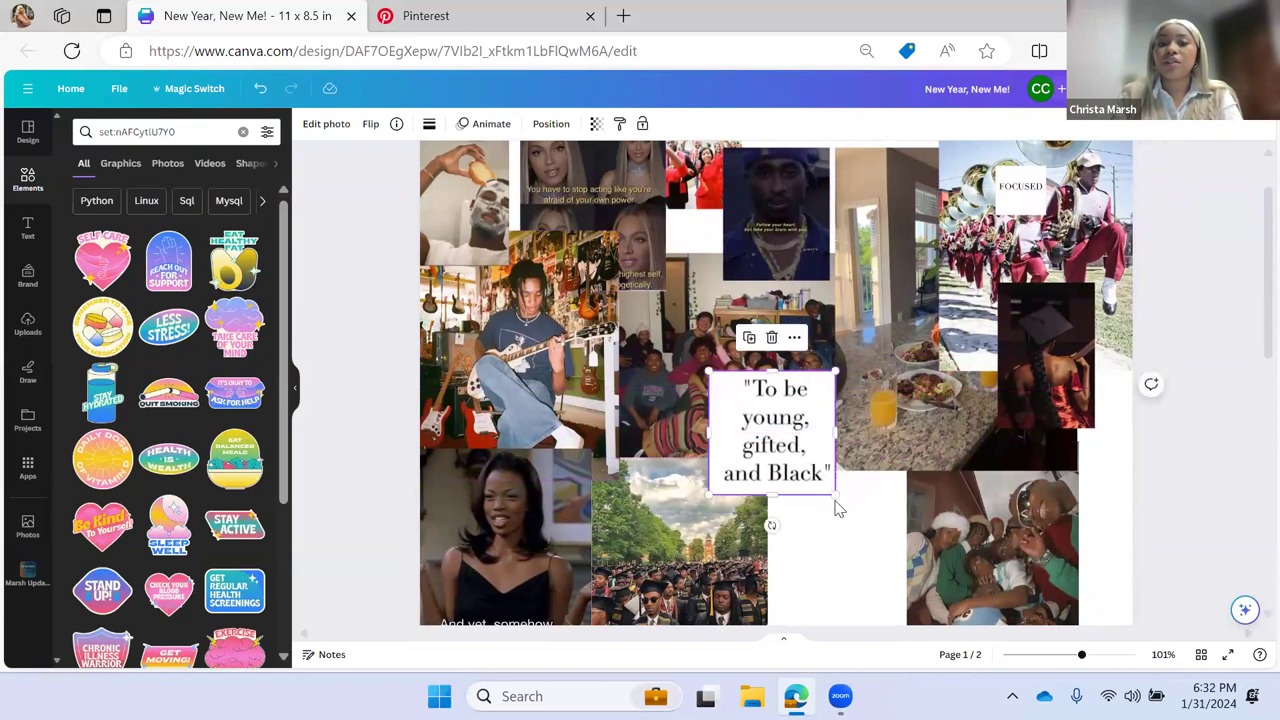
left_click_drag(833, 495, 922, 580)
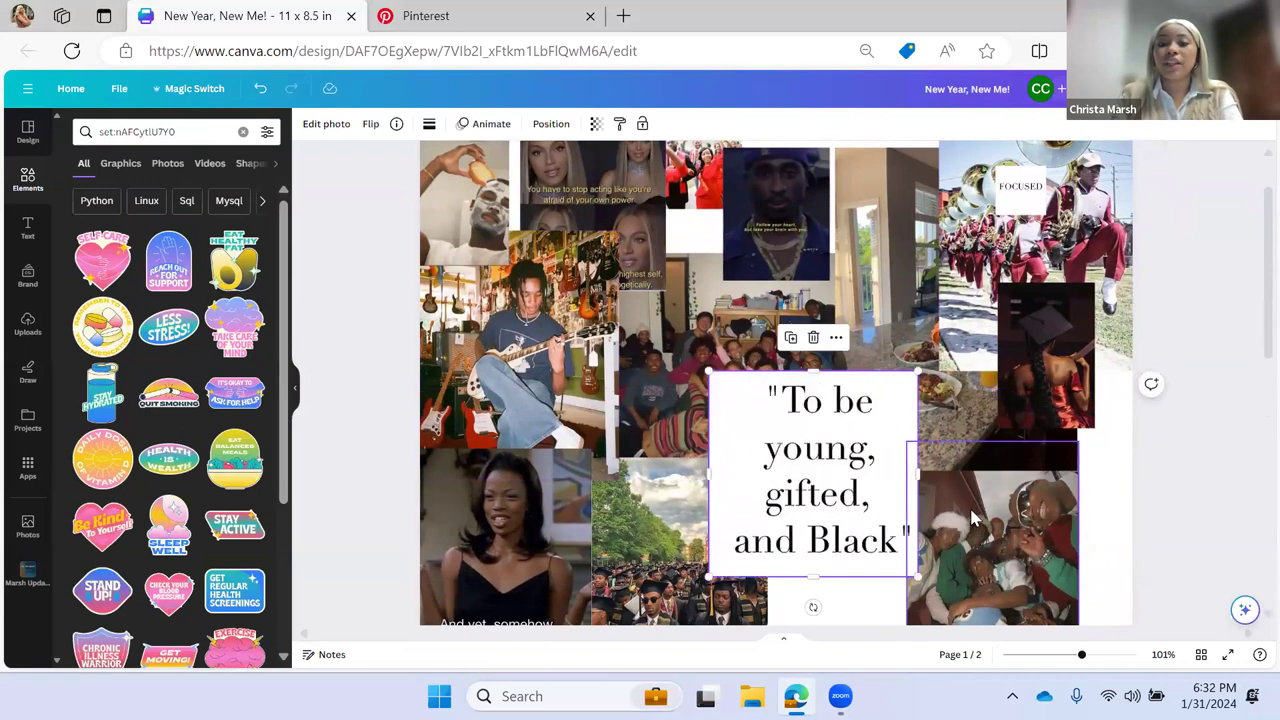
left_click_drag(814, 464, 828, 455)
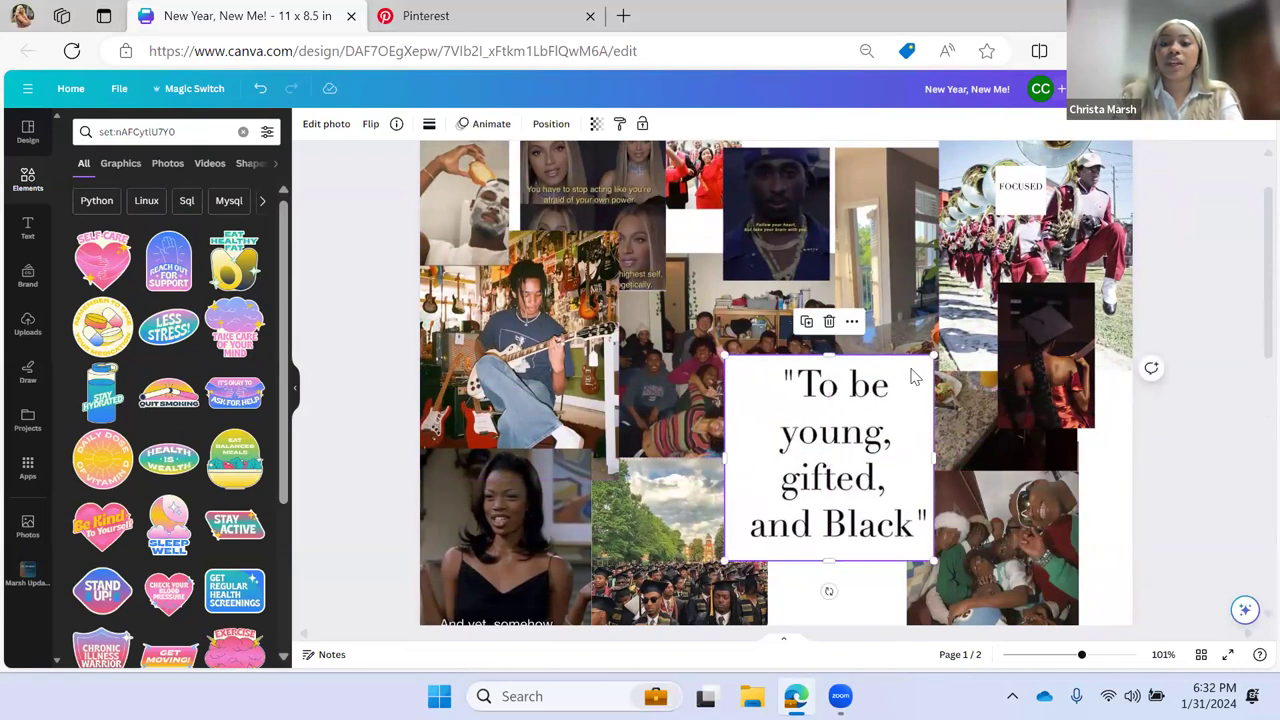
left_click_drag(932, 353, 913, 373)
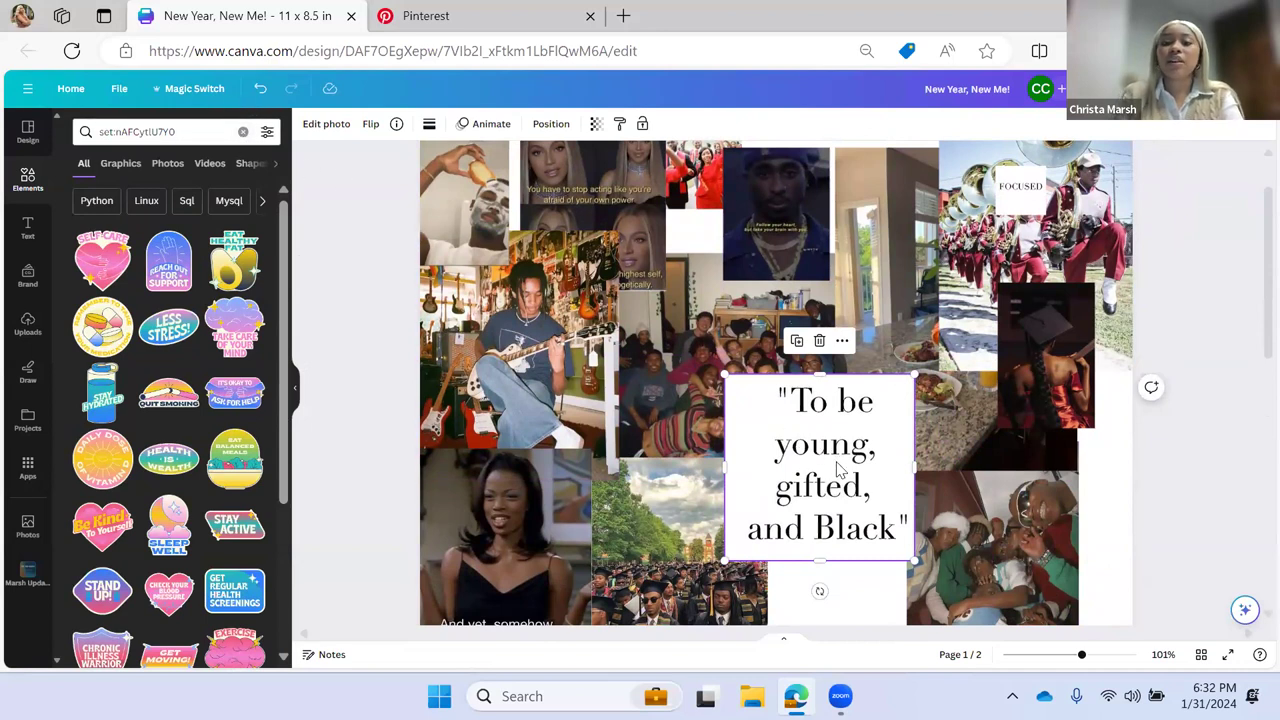
- Shrink the quote image and reposition it between the graduation crowd photo and the Christmas group photo
scroll(840, 470, "down", 3)
scroll(840, 470, "up", 2)
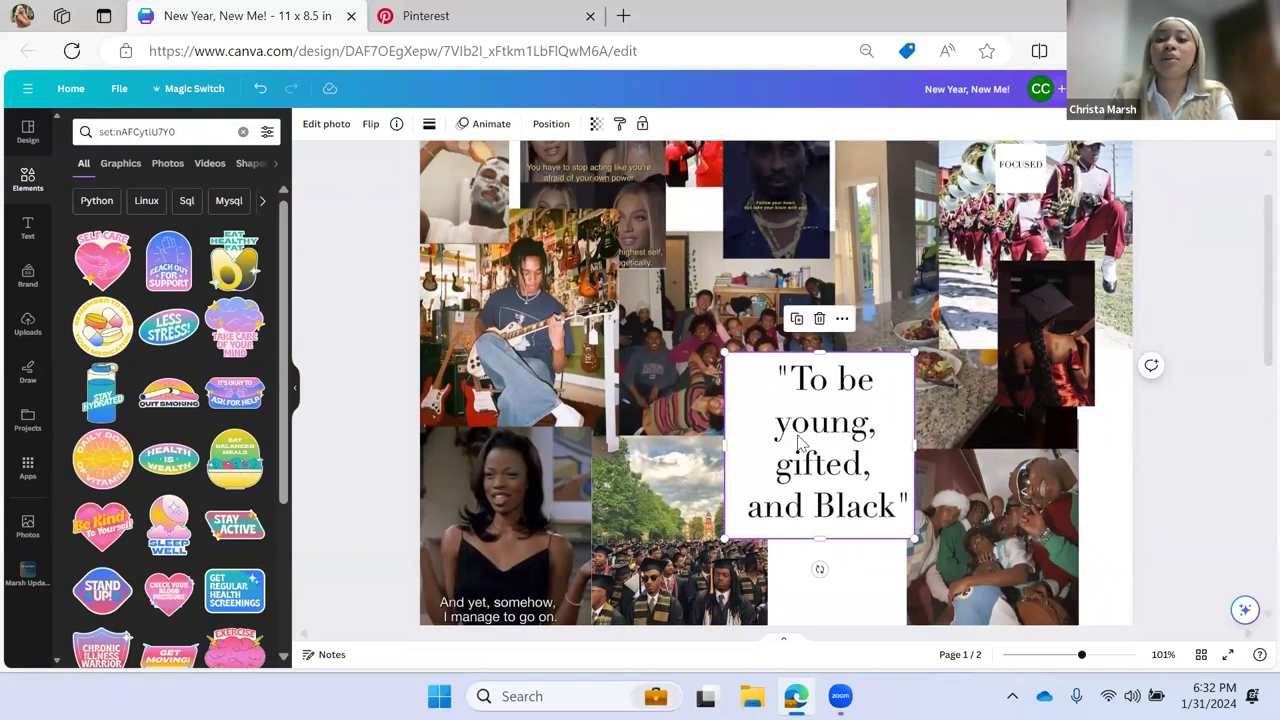
left_click_drag(800, 443, 824, 490)
left_click_drag(937, 400, 905, 435)
left_click_drag(852, 522, 849, 470)
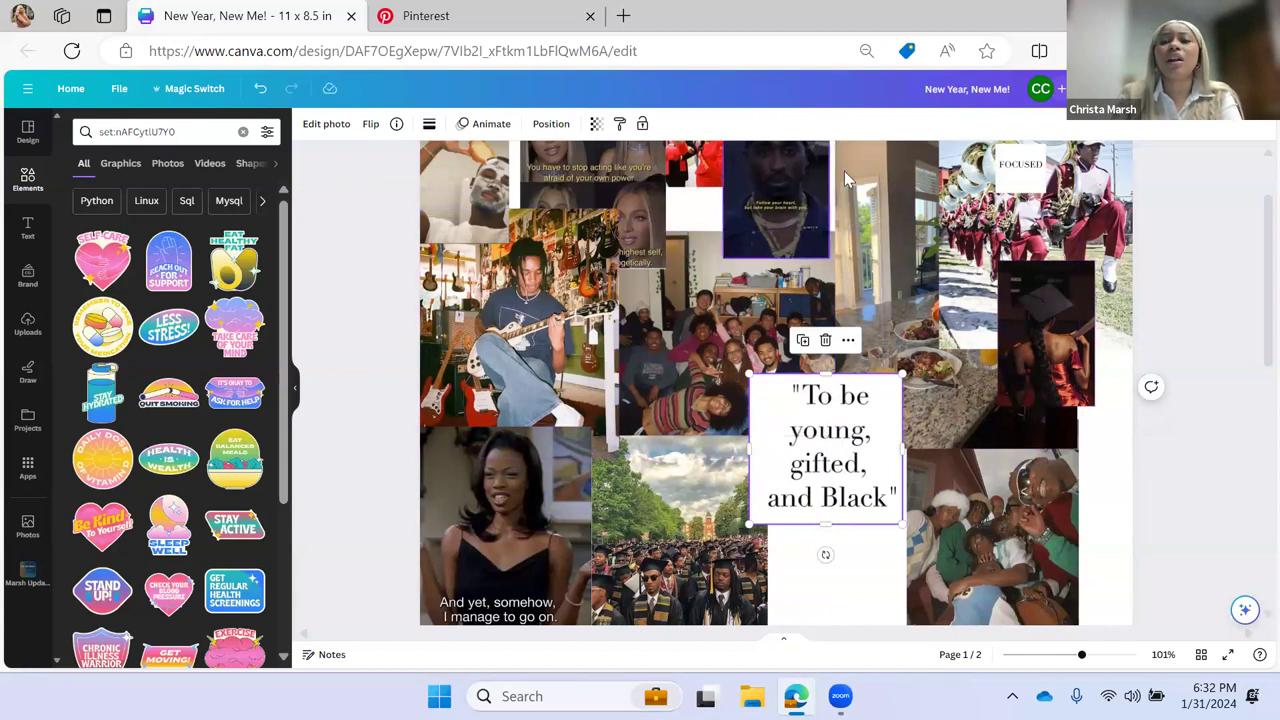
left_click(296, 396)
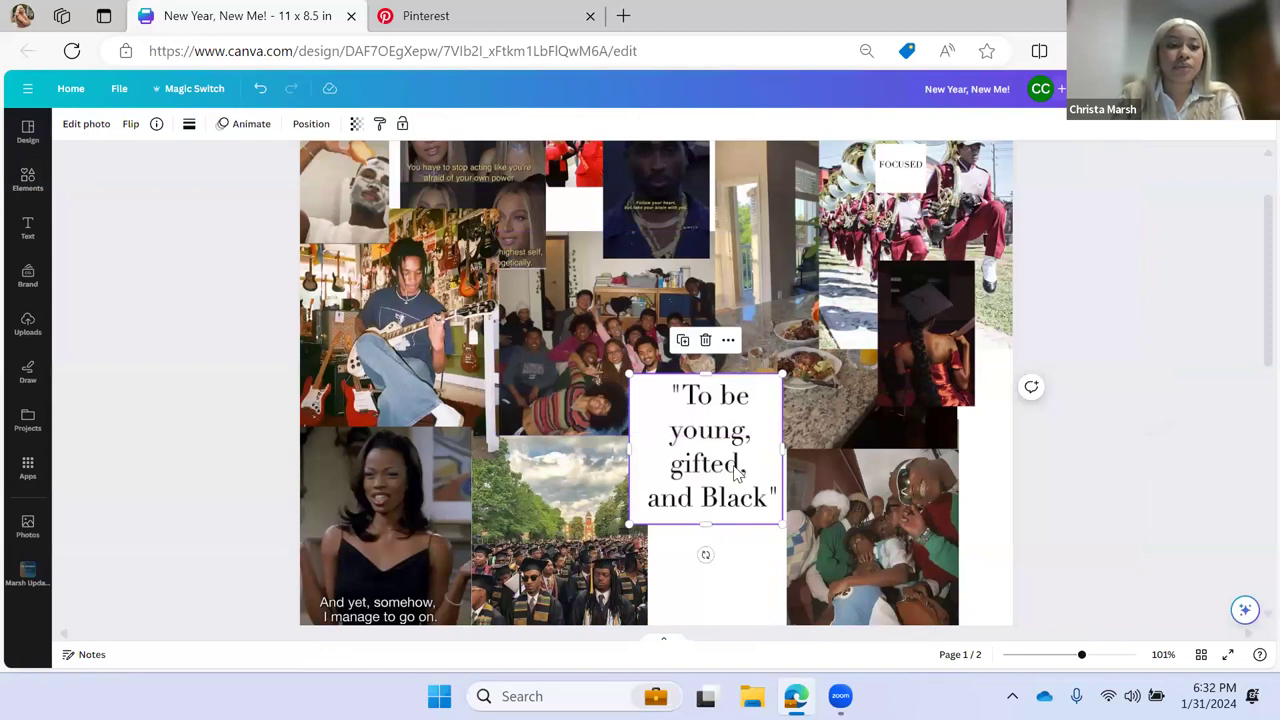
- Apply the Duotone effect to the quote image, trying presets such as Cherry and Violet and choosing Pop
left_click(86, 125)
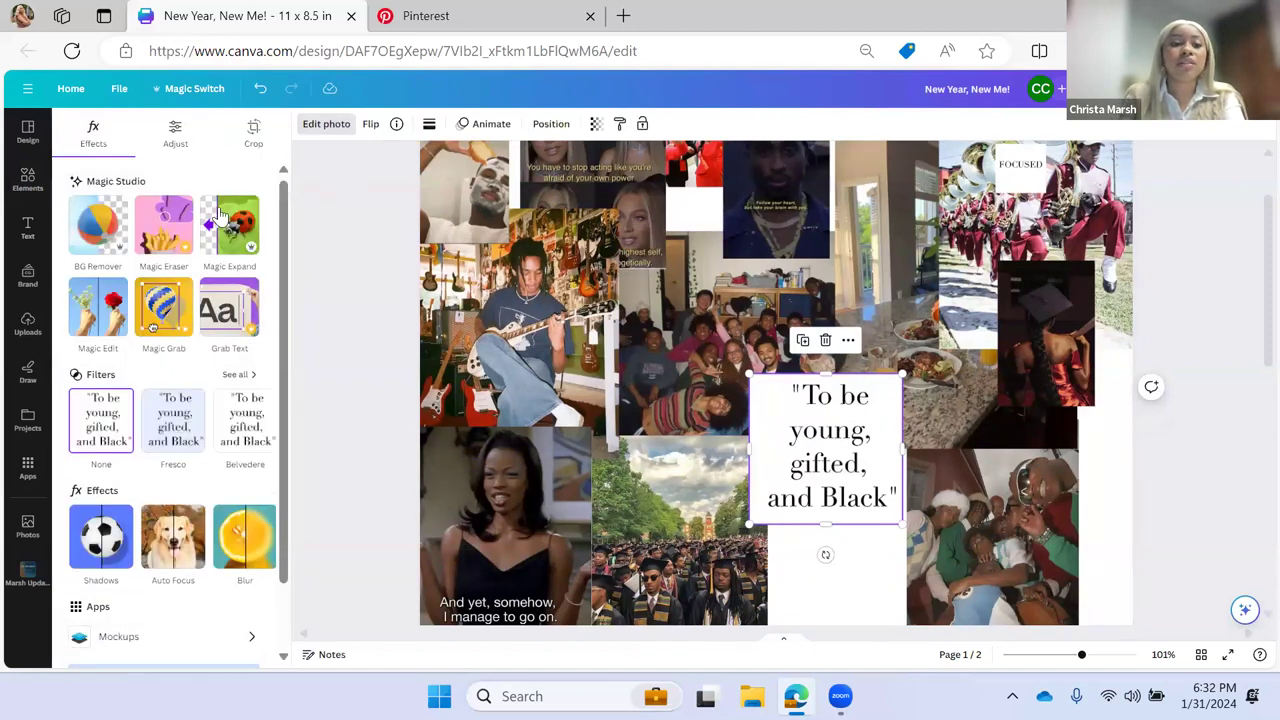
scroll(200, 442, "down", 2)
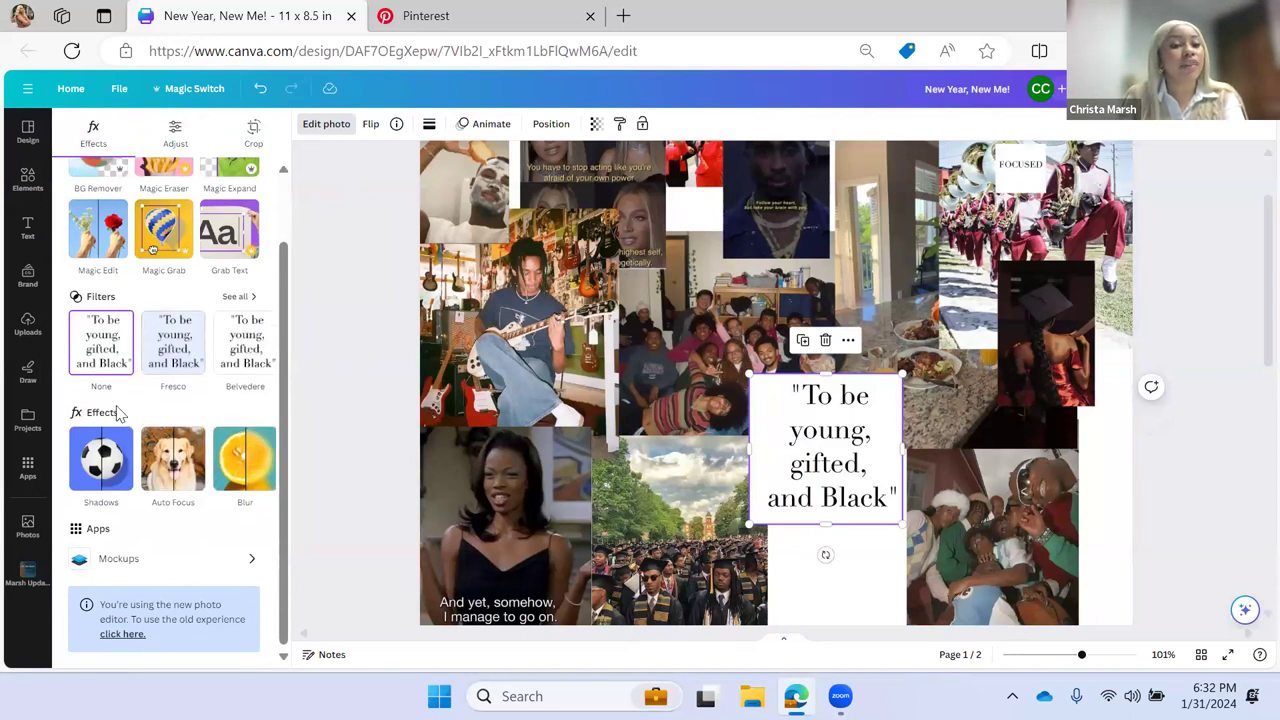
left_click(256, 462)
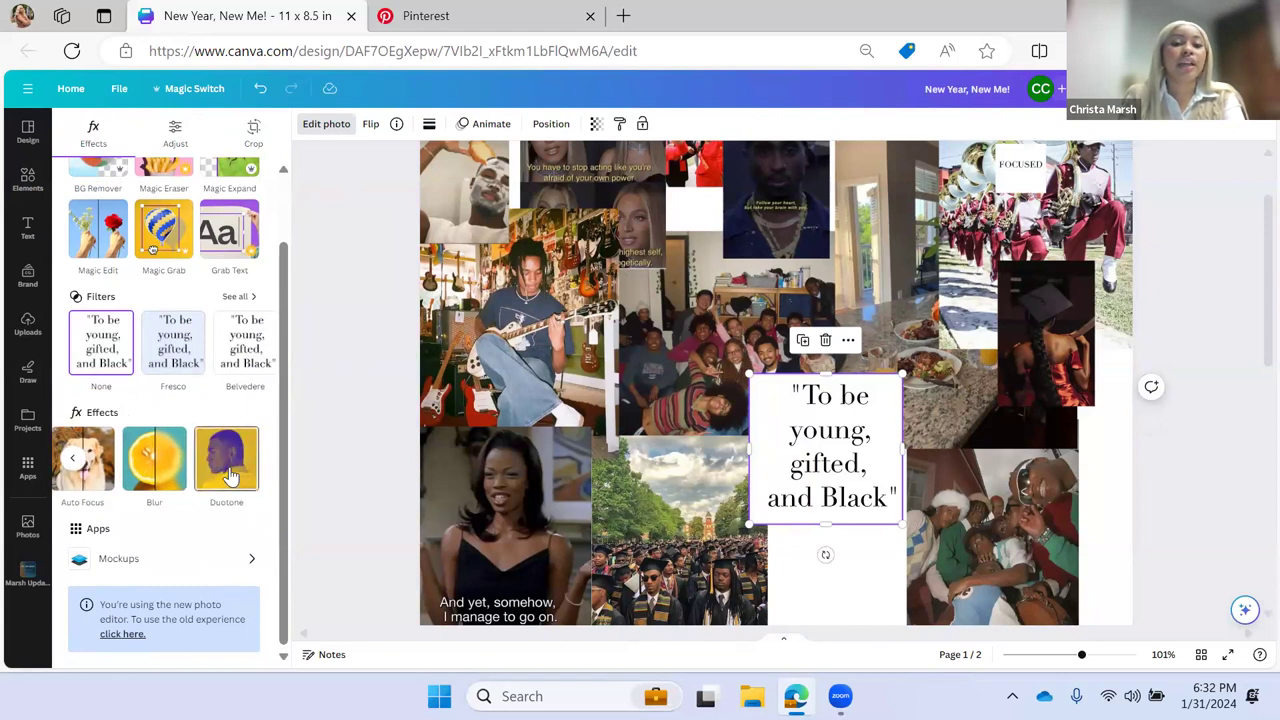
left_click(228, 470)
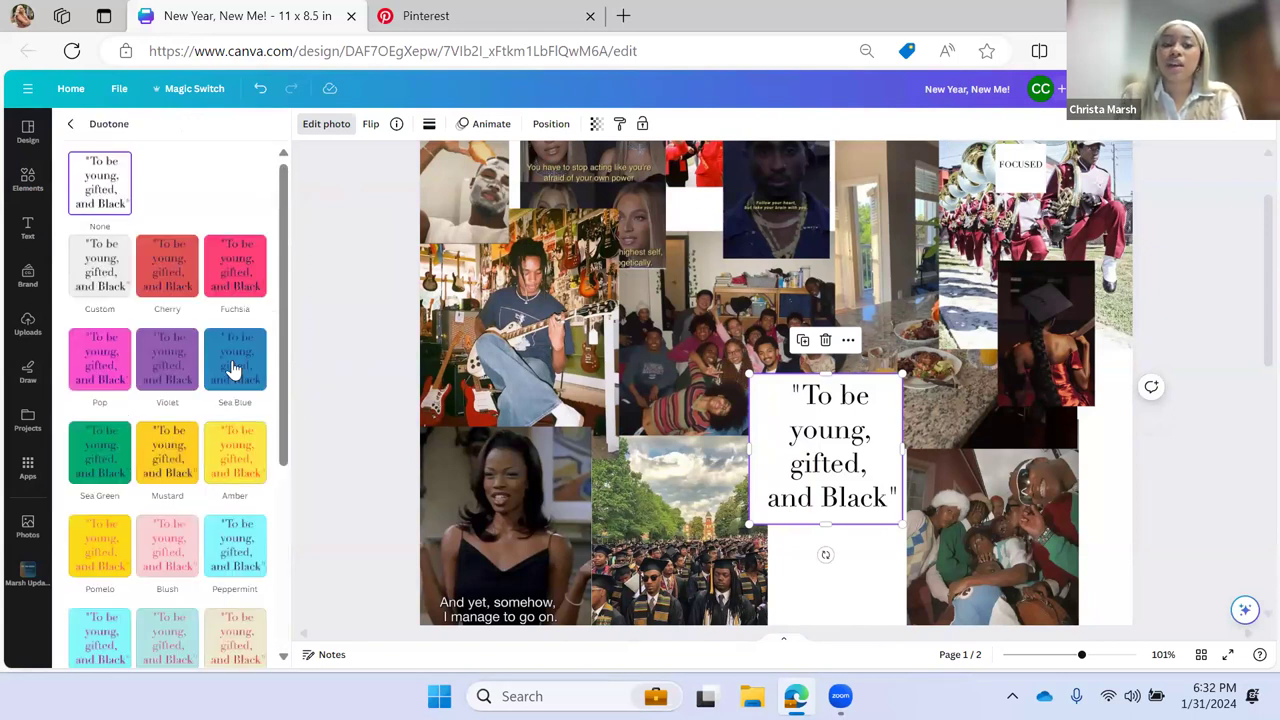
scroll(187, 340, "down", 1)
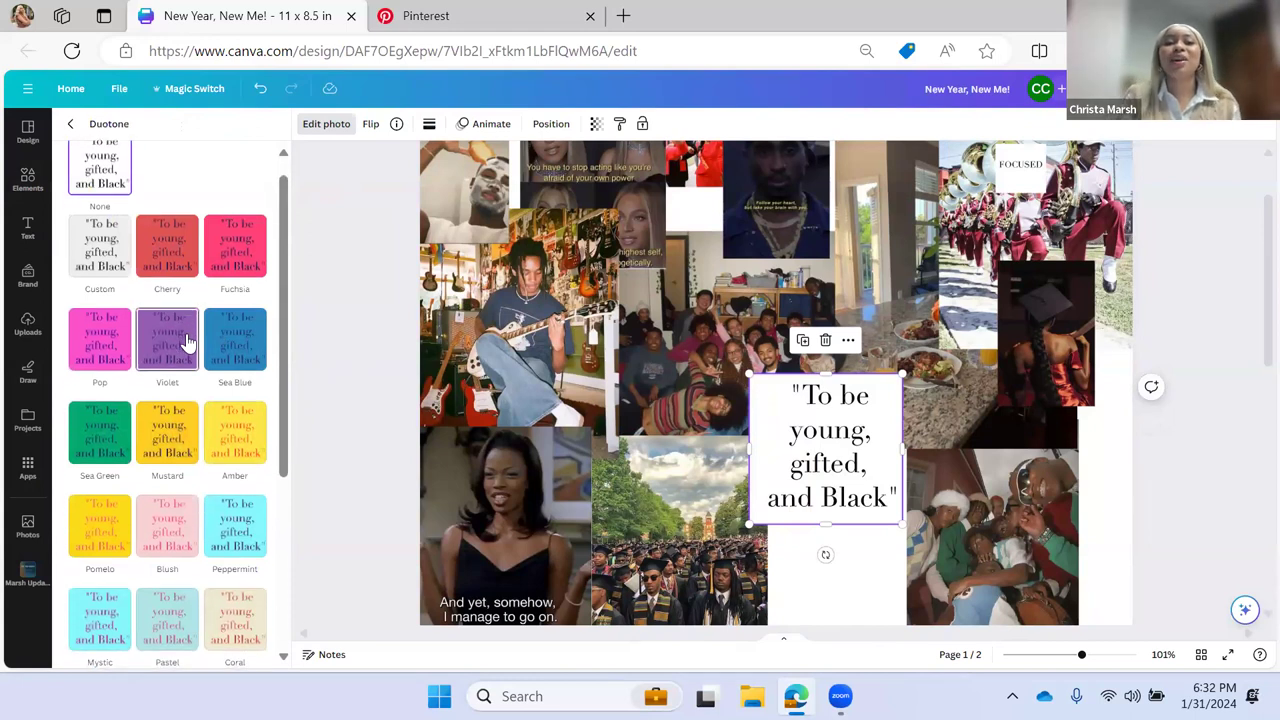
left_click(168, 255)
left_click(240, 232)
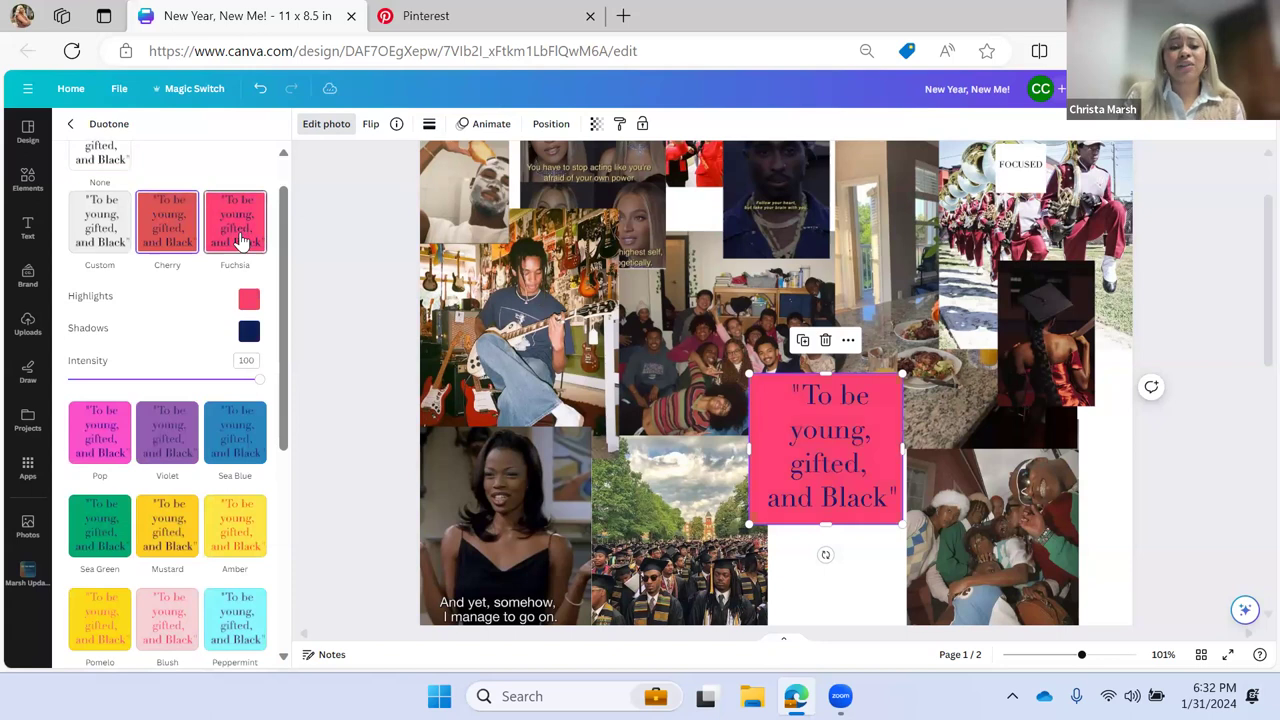
left_click(164, 443)
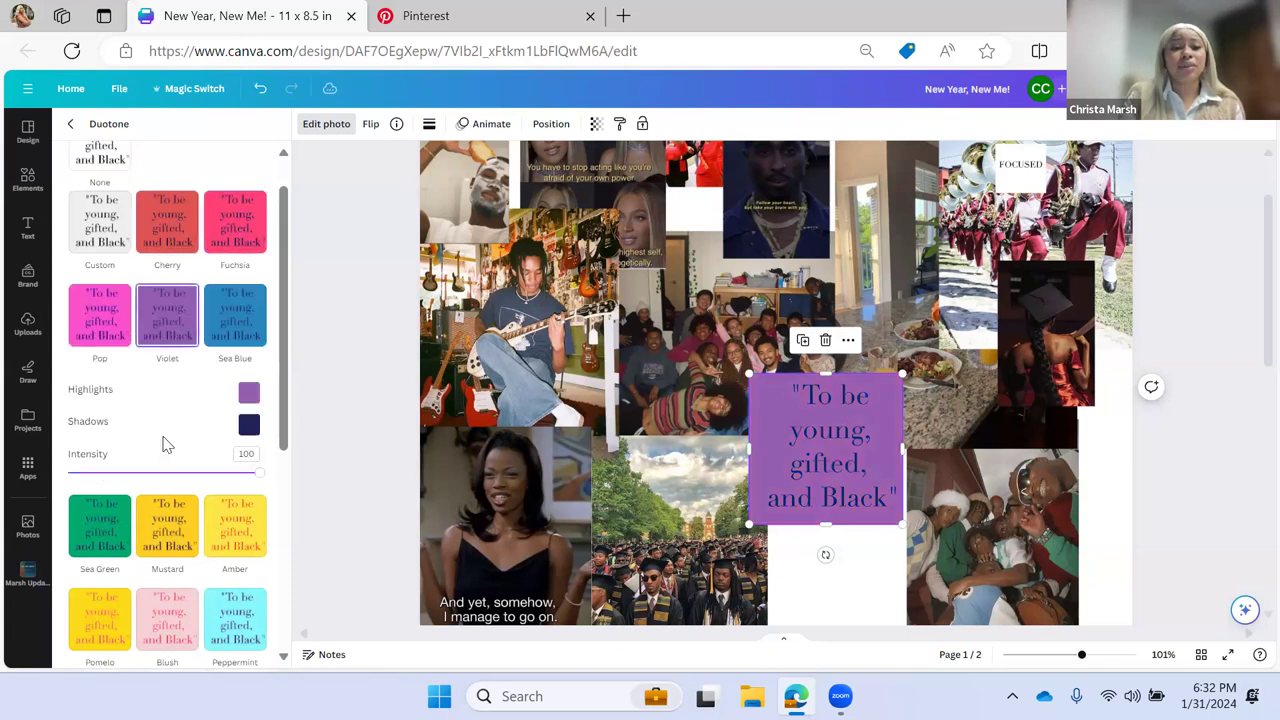
left_click(168, 530)
left_click(167, 612)
left_click(97, 320)
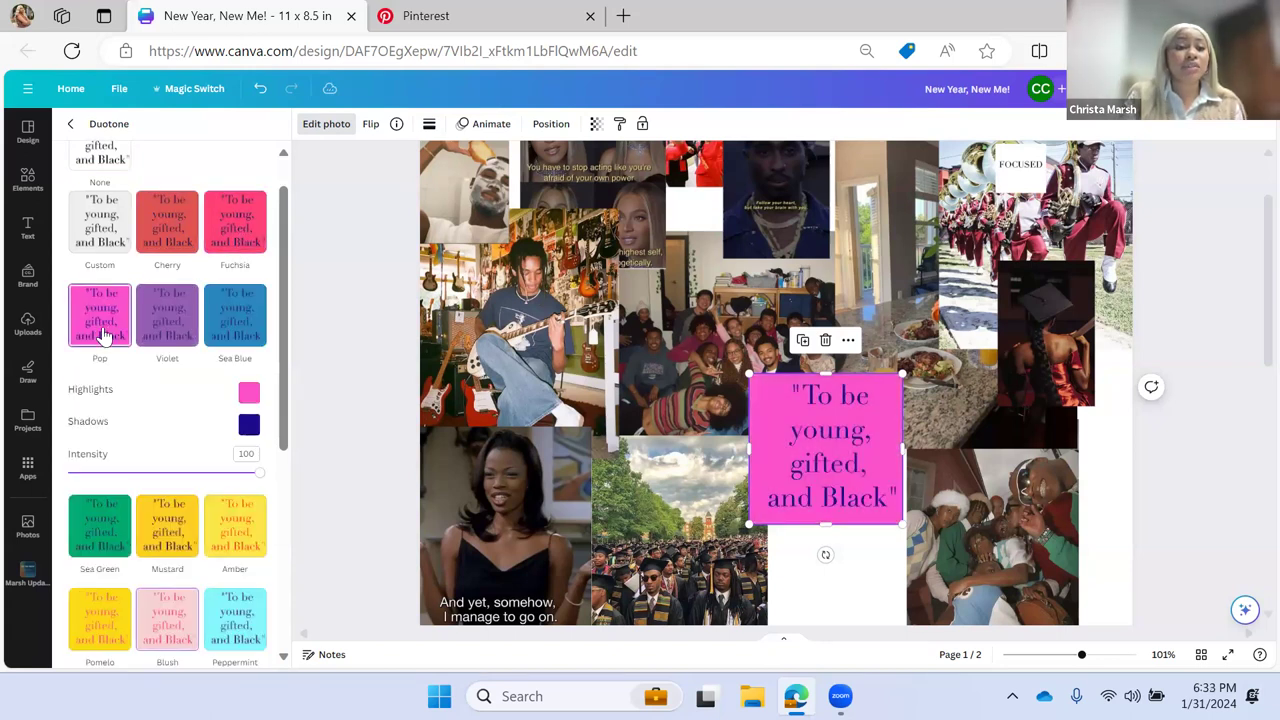
- Set the highlights colour of the quote image's duotone to light pink #FFCDE3
left_click(249, 394)
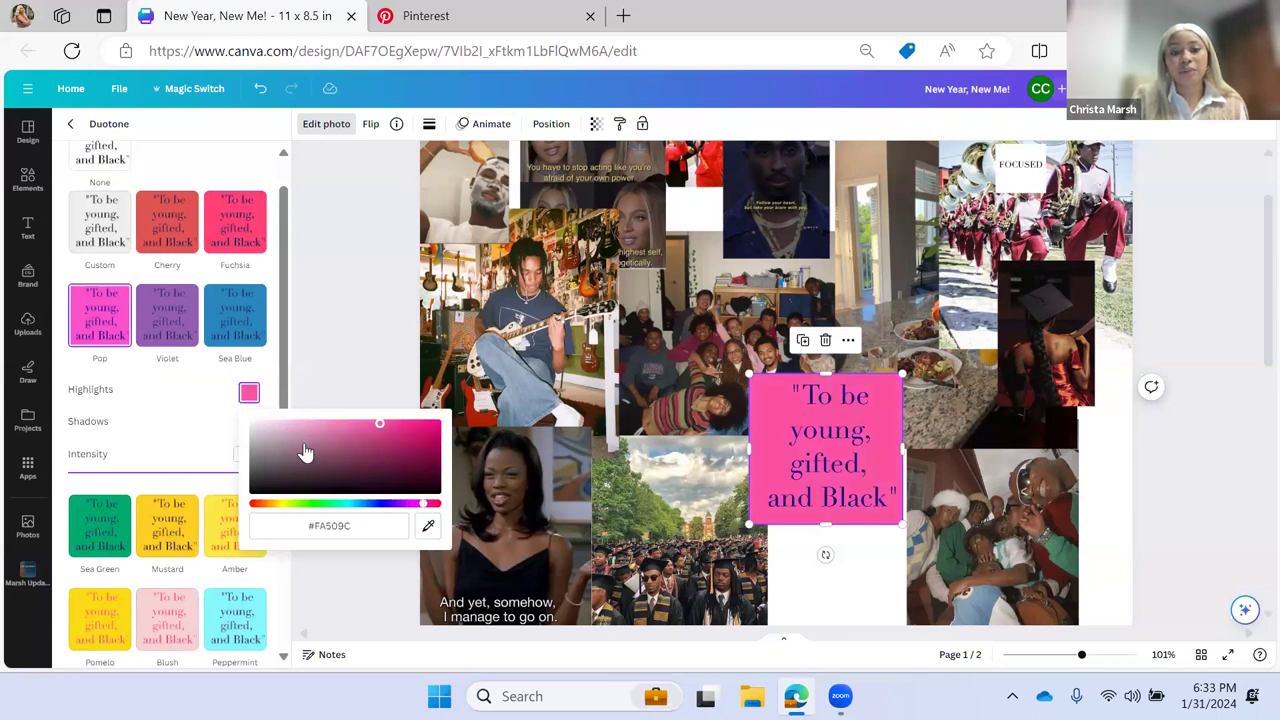
left_click(293, 428)
left_click_drag(291, 428, 287, 424)
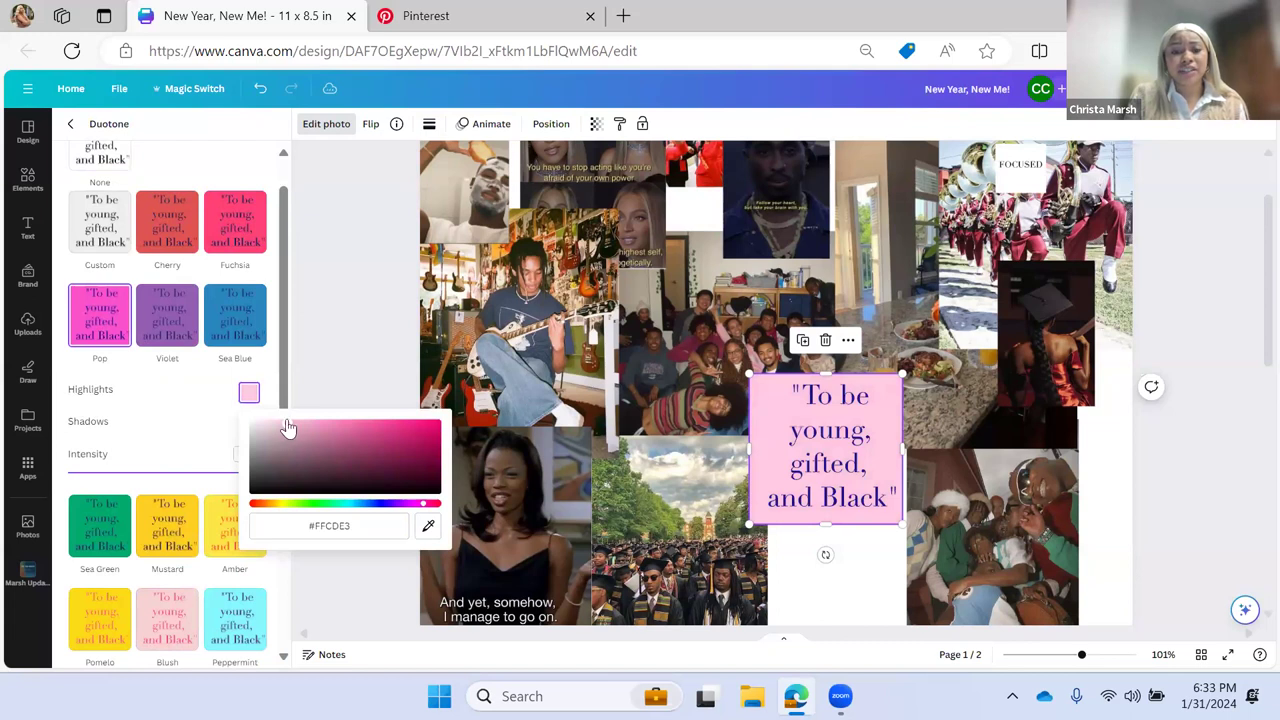
left_click(218, 399)
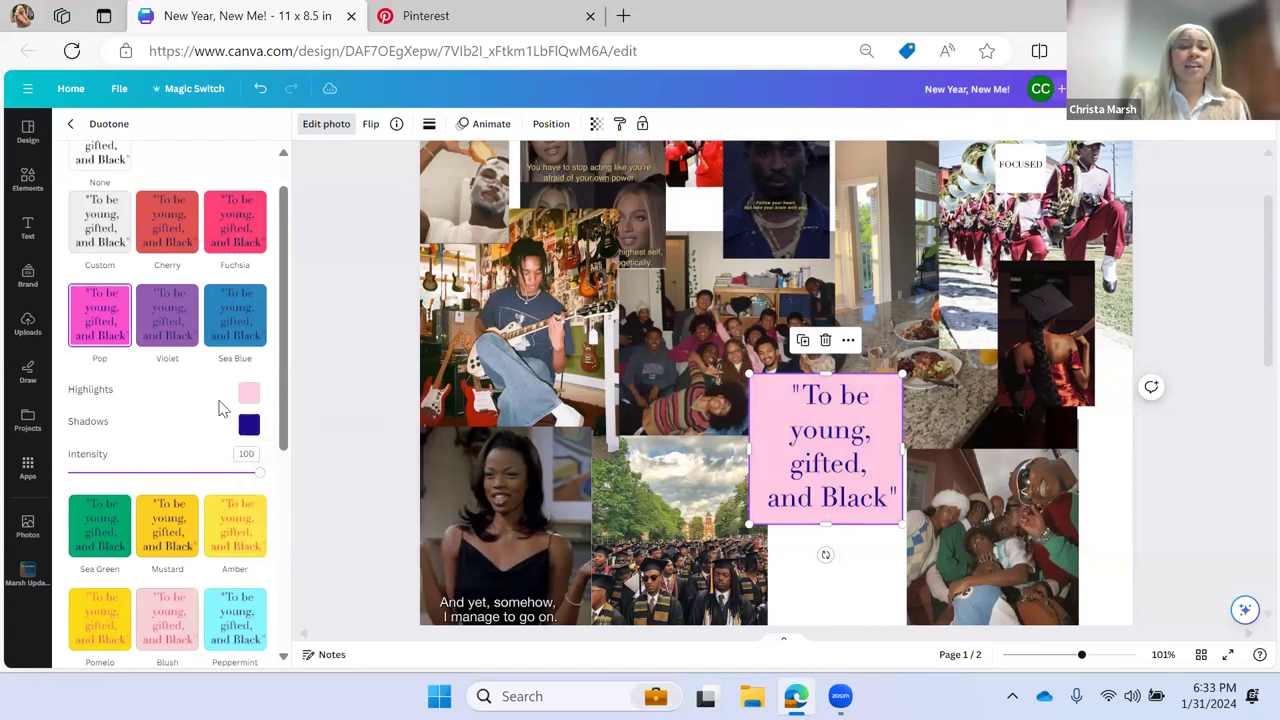
- Change the shadows colour of the quote image's duotone to a medium-dark green
left_click(249, 426)
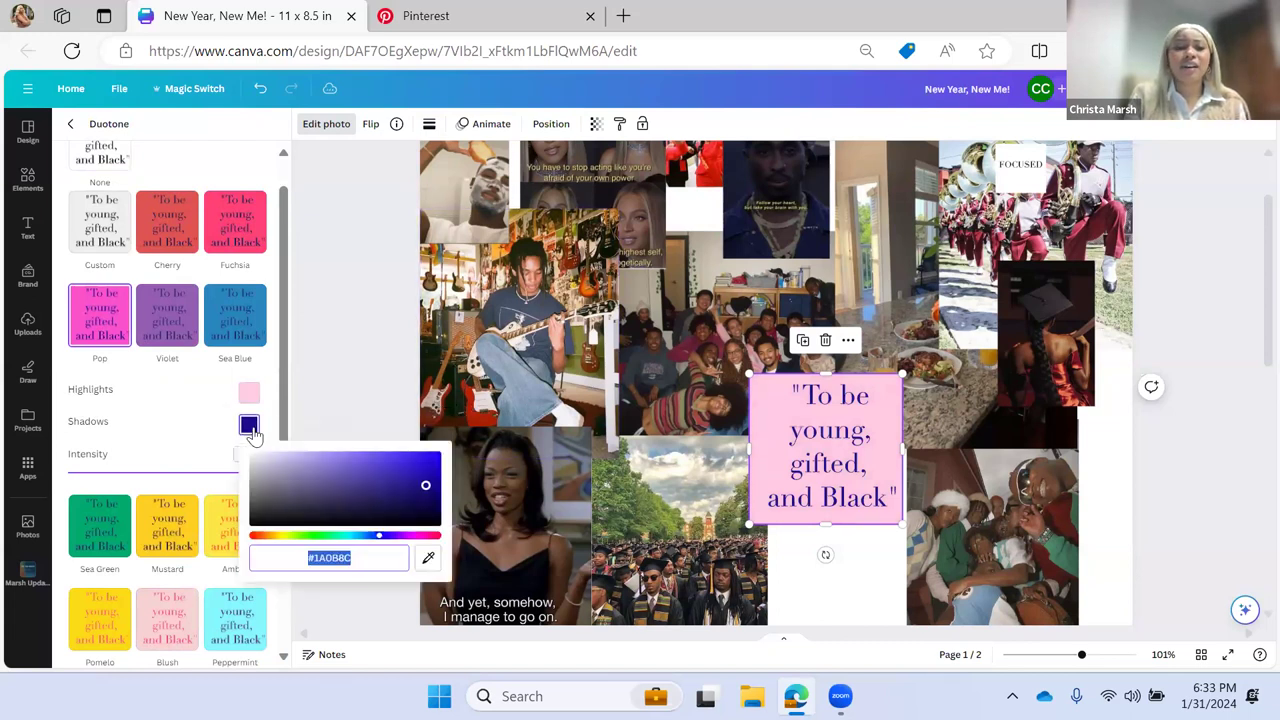
type("#0B8C20")
left_click(331, 369)
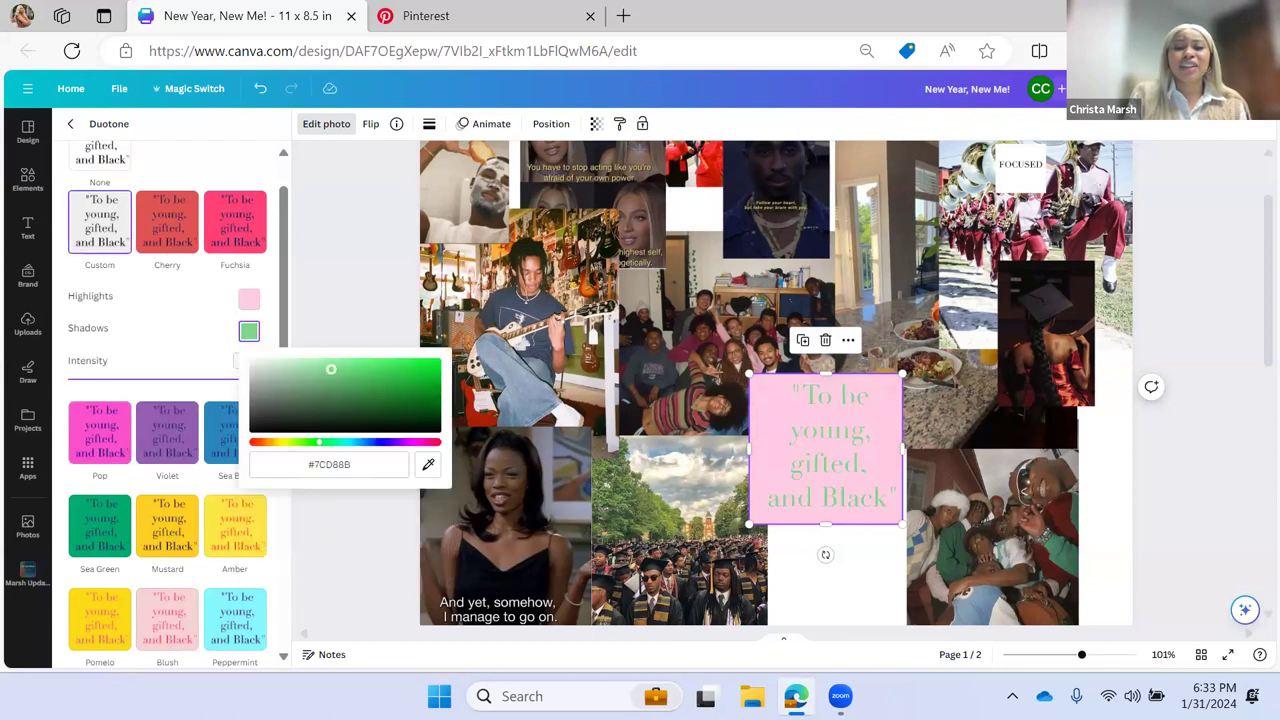
left_click_drag(331, 376, 387, 396)
- Move the pink quote image down into the gap beside the graduation crowd photo and enlarge it to fill the space
left_click_drag(856, 448, 856, 511)
scroll(856, 511, "down", 1)
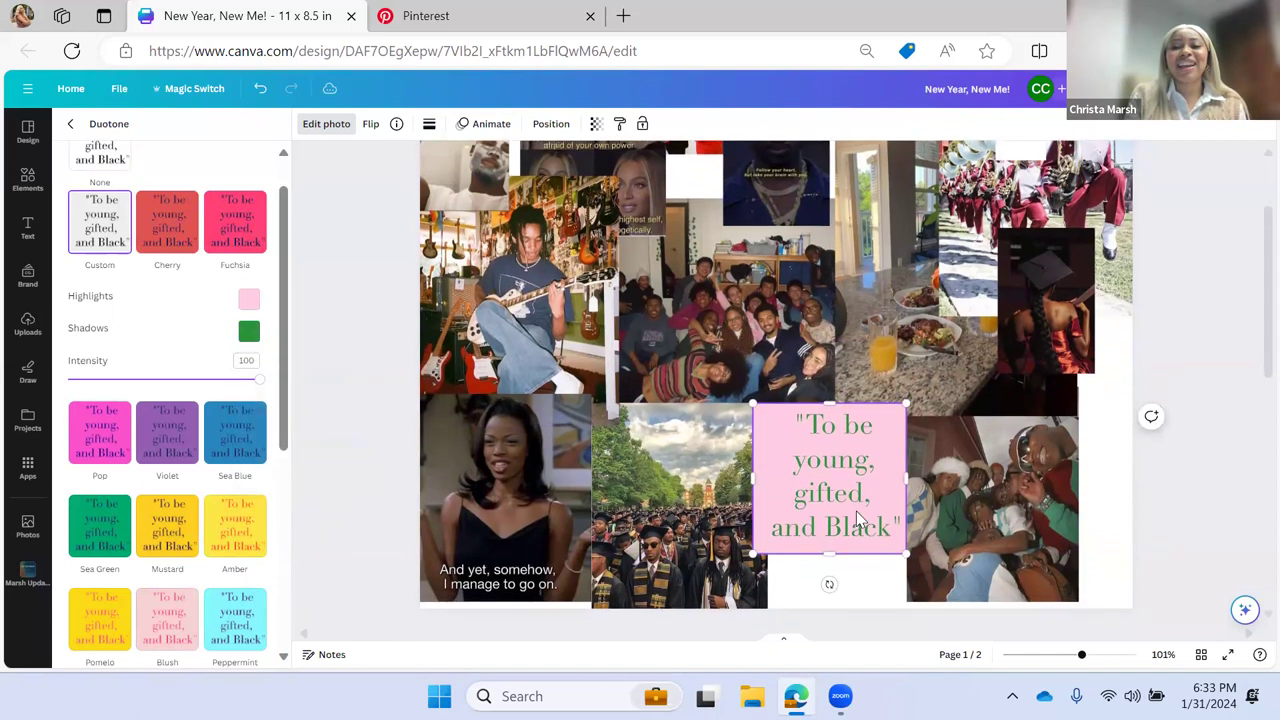
left_click_drag(906, 533, 938, 572)
left_click_drag(884, 507, 869, 516)
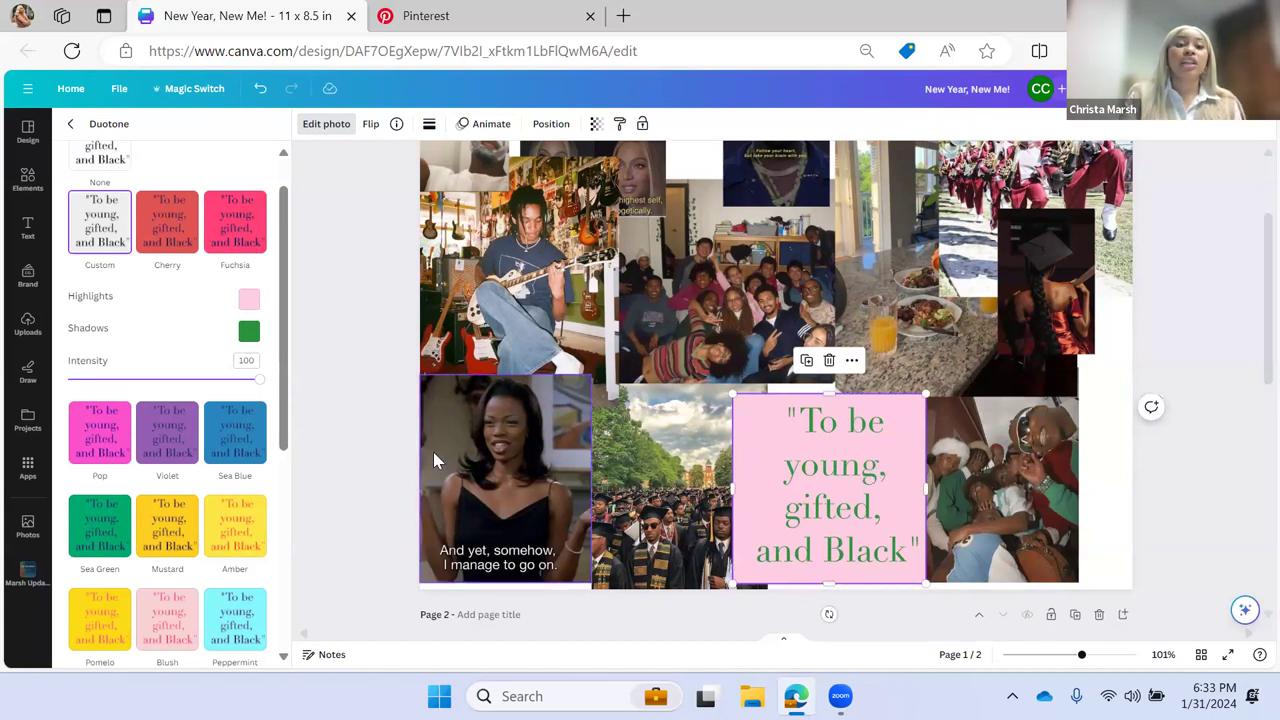
left_click_drag(258, 385, 317, 383)
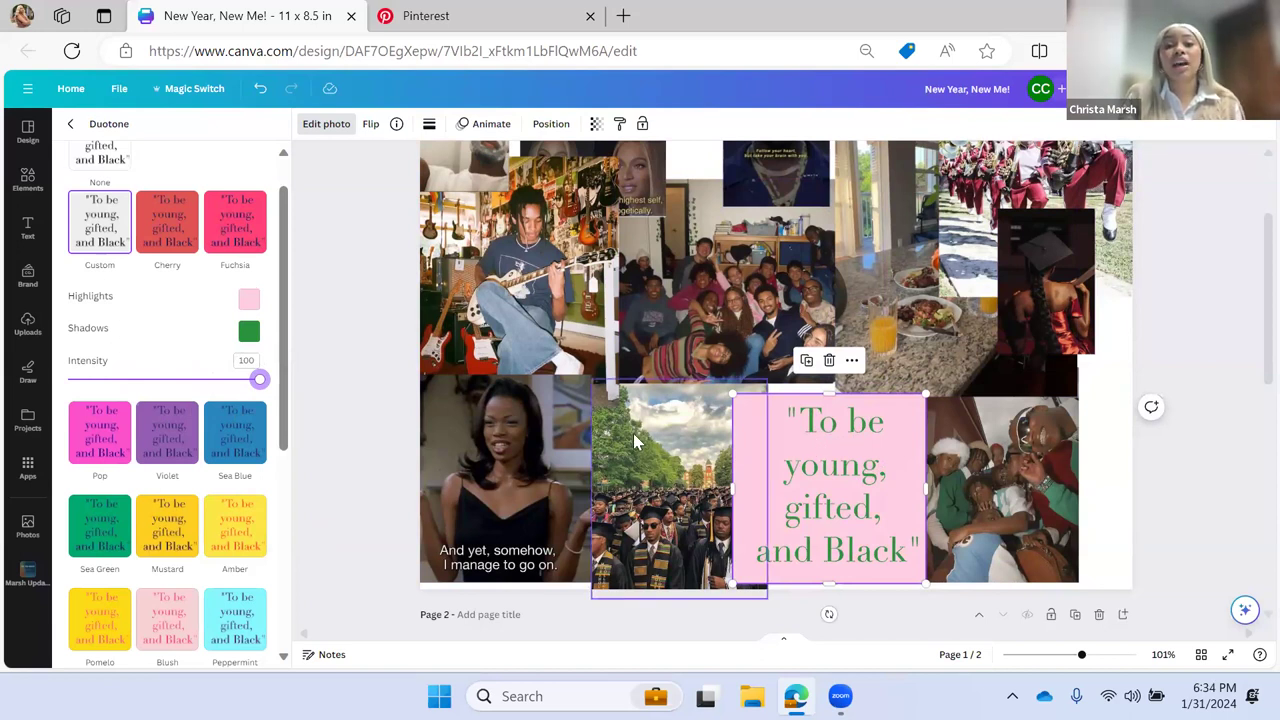
- Apply the Cherry duotone to the "And yet, somehow, I manage to go on." photo at intensity 31
left_click(517, 450)
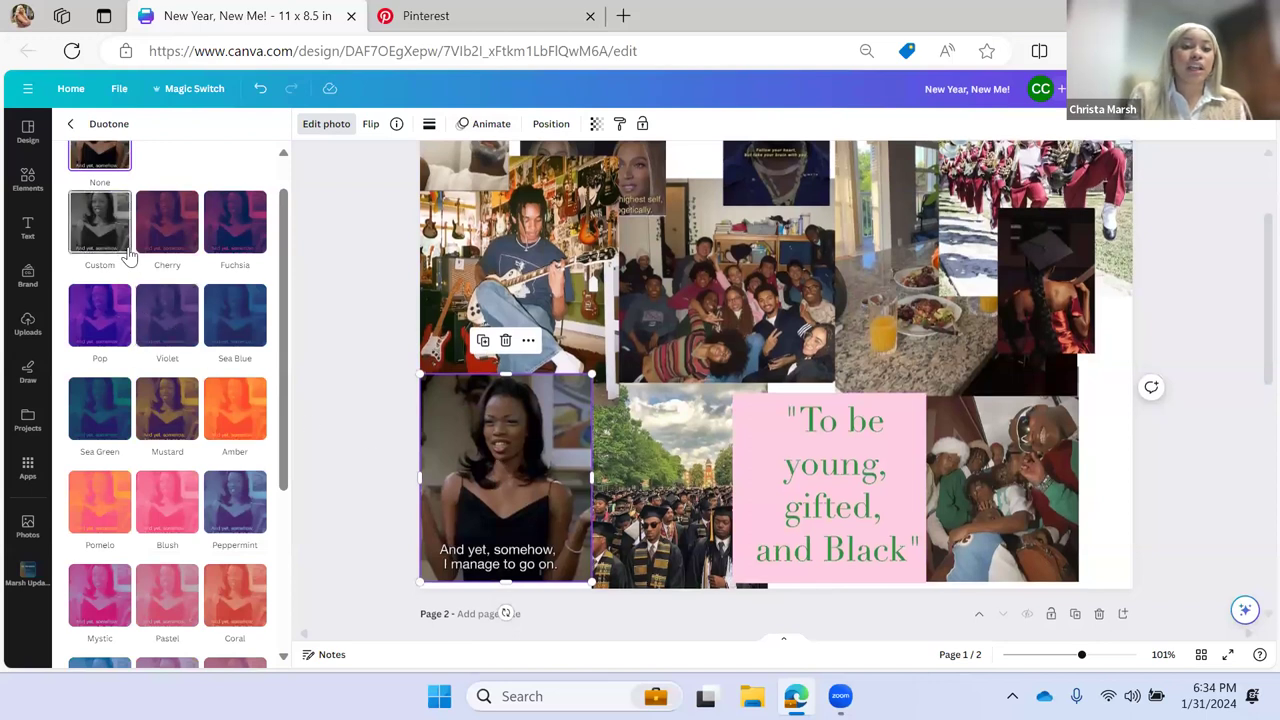
left_click(171, 251)
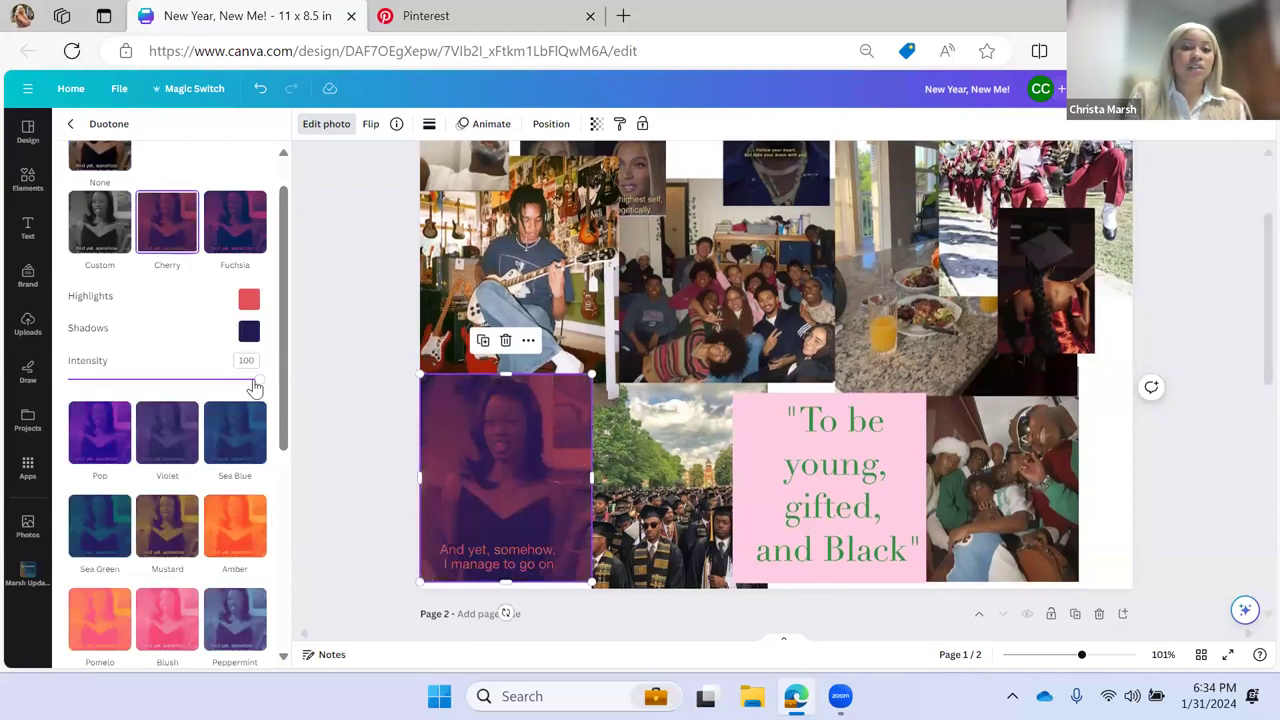
left_click_drag(261, 386, 128, 381)
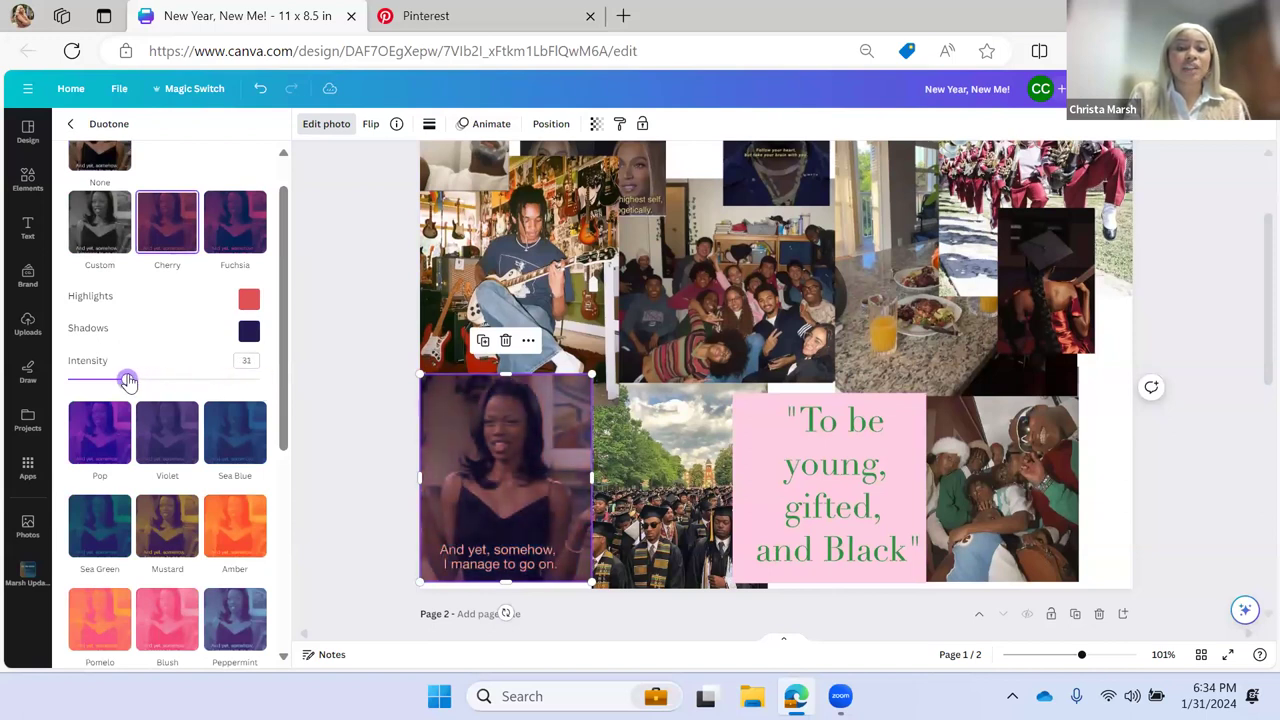
- Set the highlights colour of the "And yet, somehow" photo's Cherry duotone to pink #FF7ACA
left_click(249, 299)
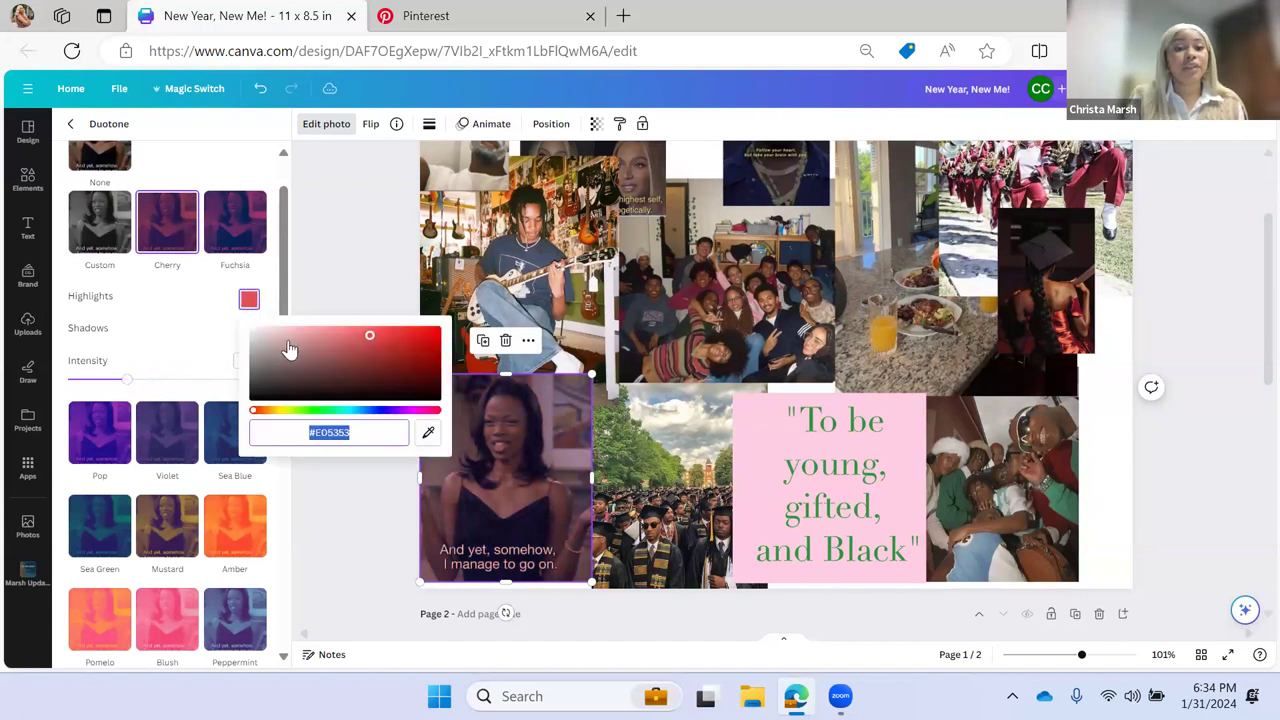
left_click(419, 410)
left_click_drag(369, 335, 348, 312)
left_click(208, 330)
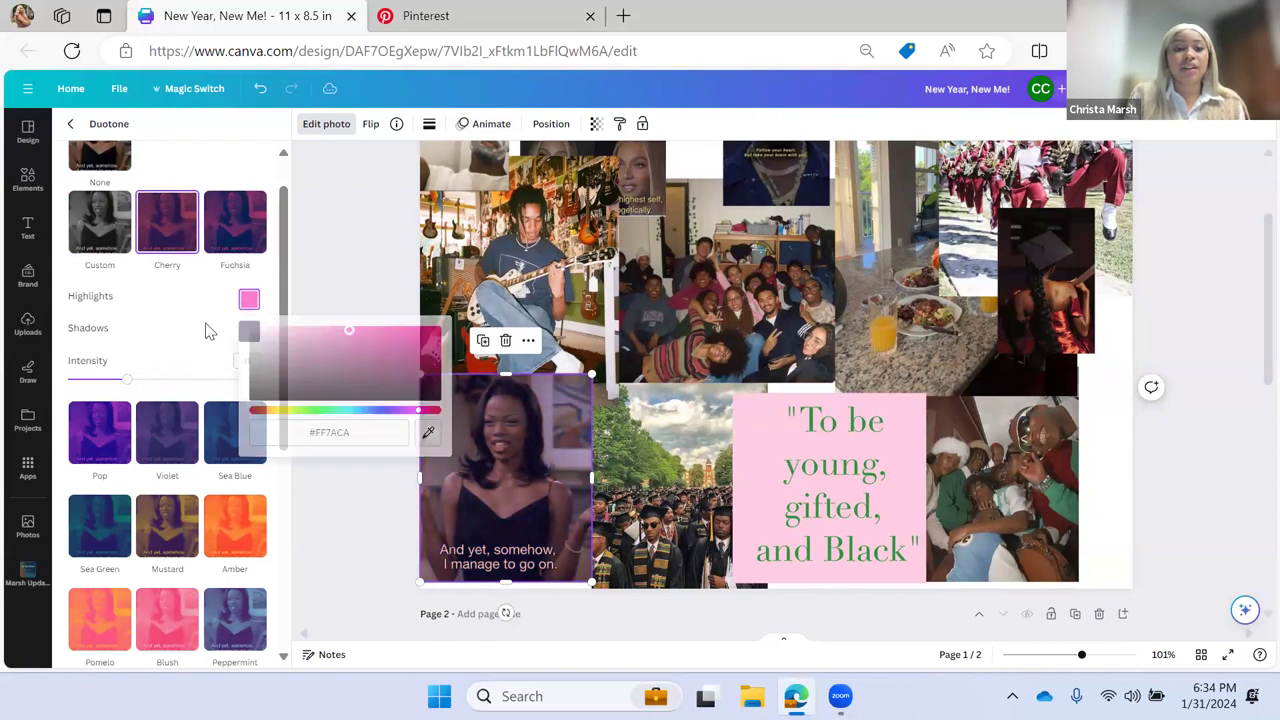
- Set the shadows colour of the "And yet, somehow" photo's duotone to magenta #A82C91 and its intensity to 32
left_click(249, 331)
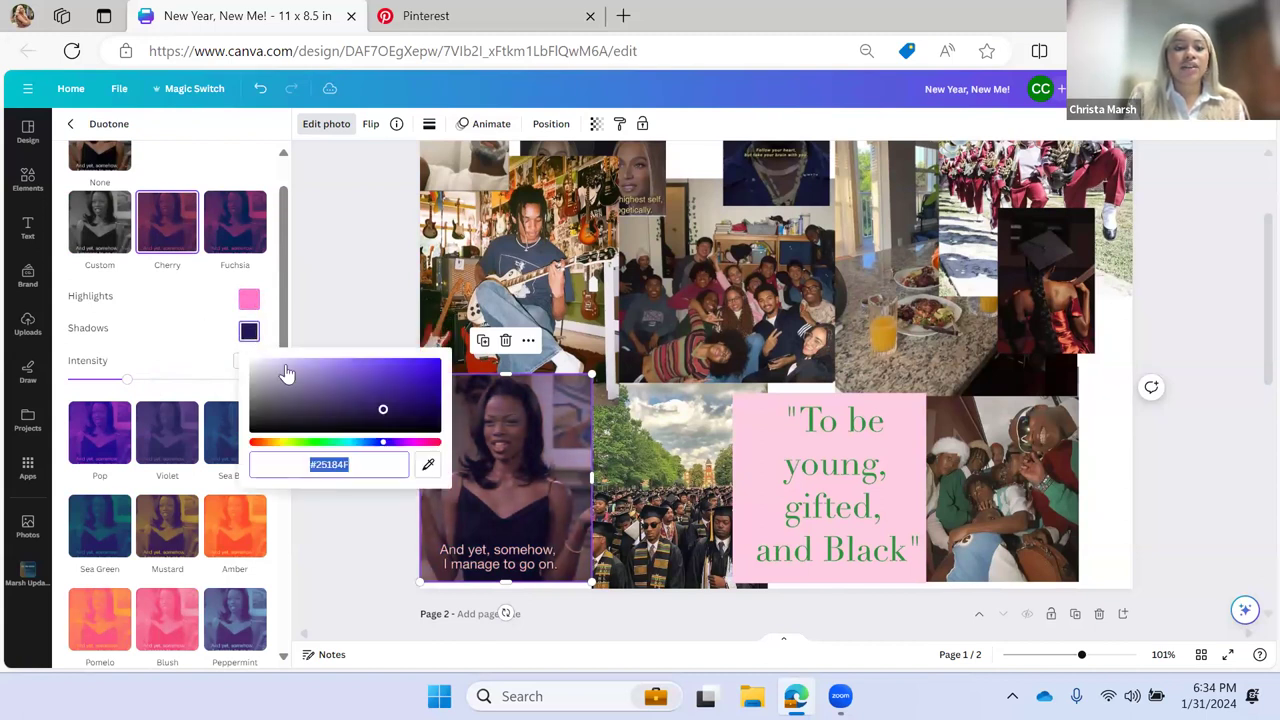
left_click(414, 446)
left_click_drag(386, 409, 390, 384)
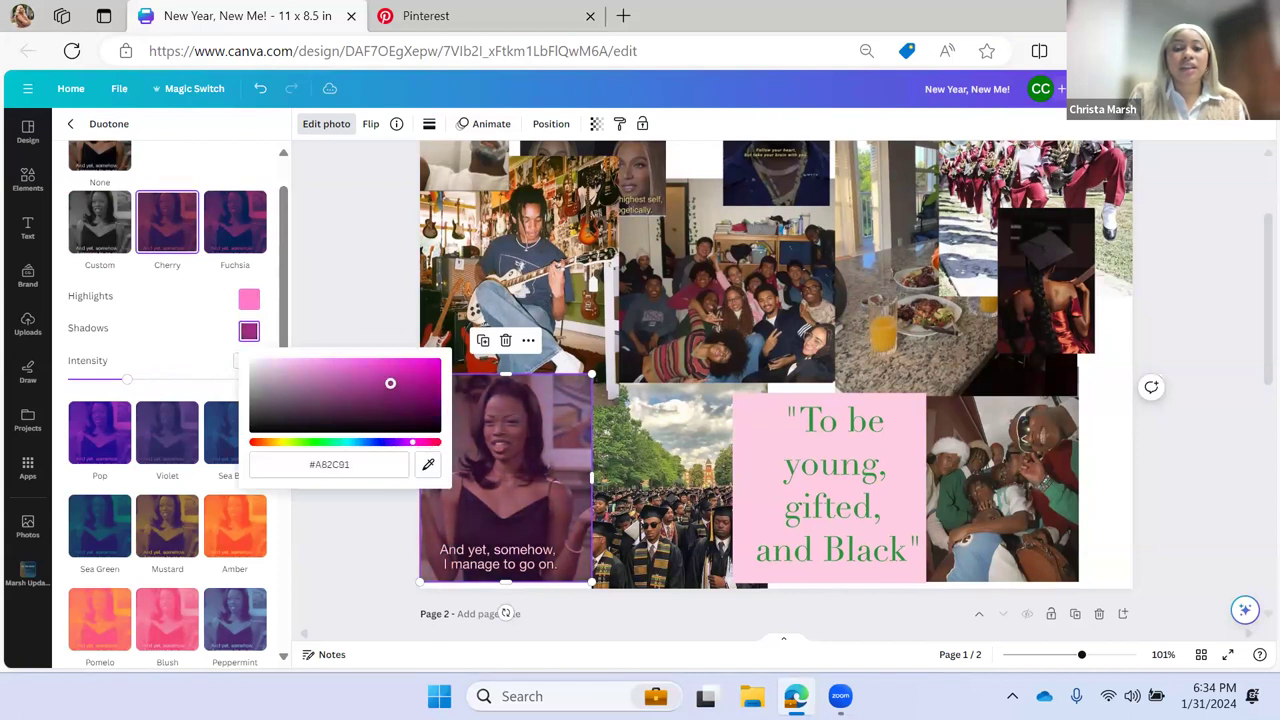
left_click(128, 386)
mouse_move(128, 386)
left_mouse_down()
mouse_move(114, 388)
mouse_move(136, 390)
mouse_move(126, 386)
left_mouse_up()
scroll(151, 346, "down", 1)
scroll(151, 346, "down", 1)
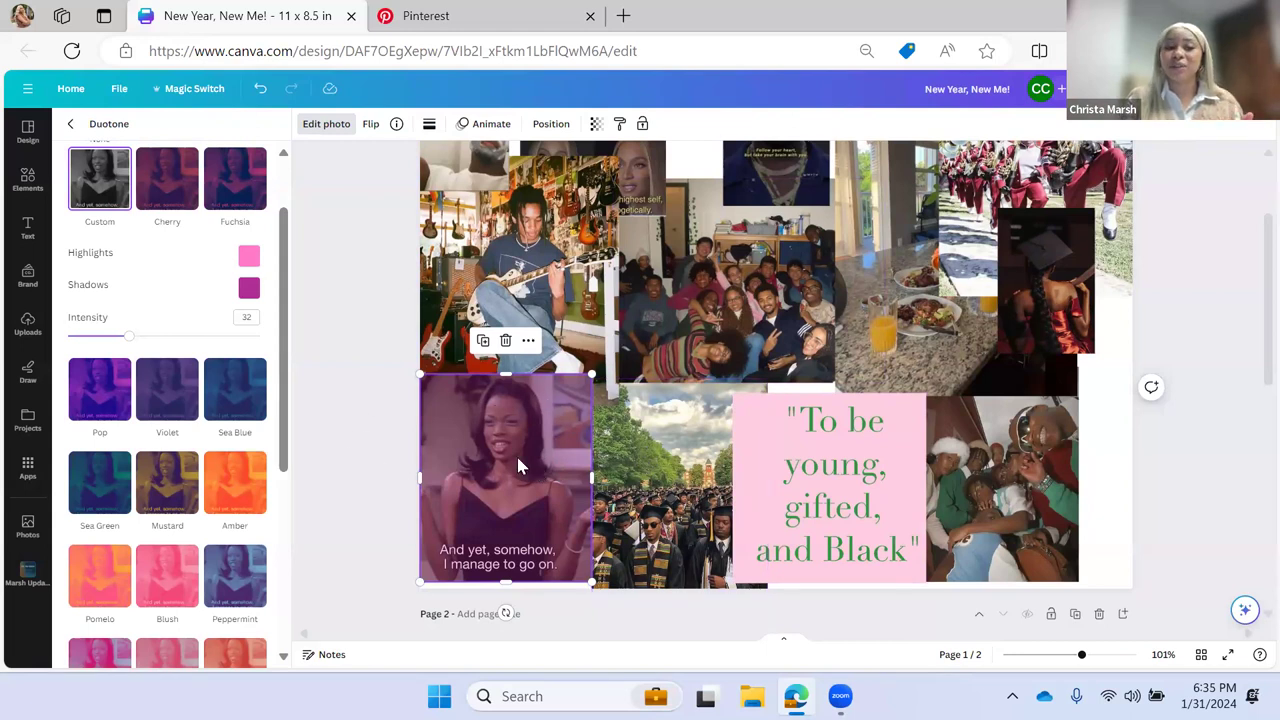
- Apply the natural Fresco filter to the "And yet, somehow" photo
left_click(70, 123)
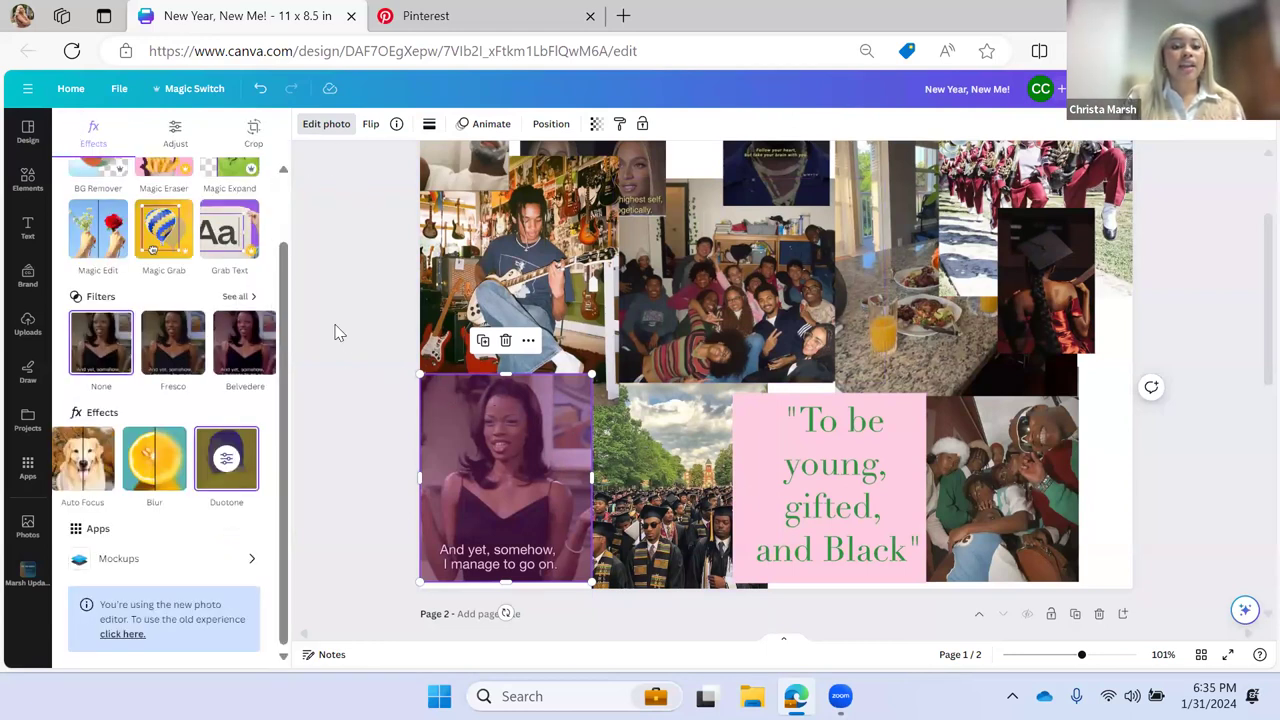
left_click(245, 298)
left_click(101, 313)
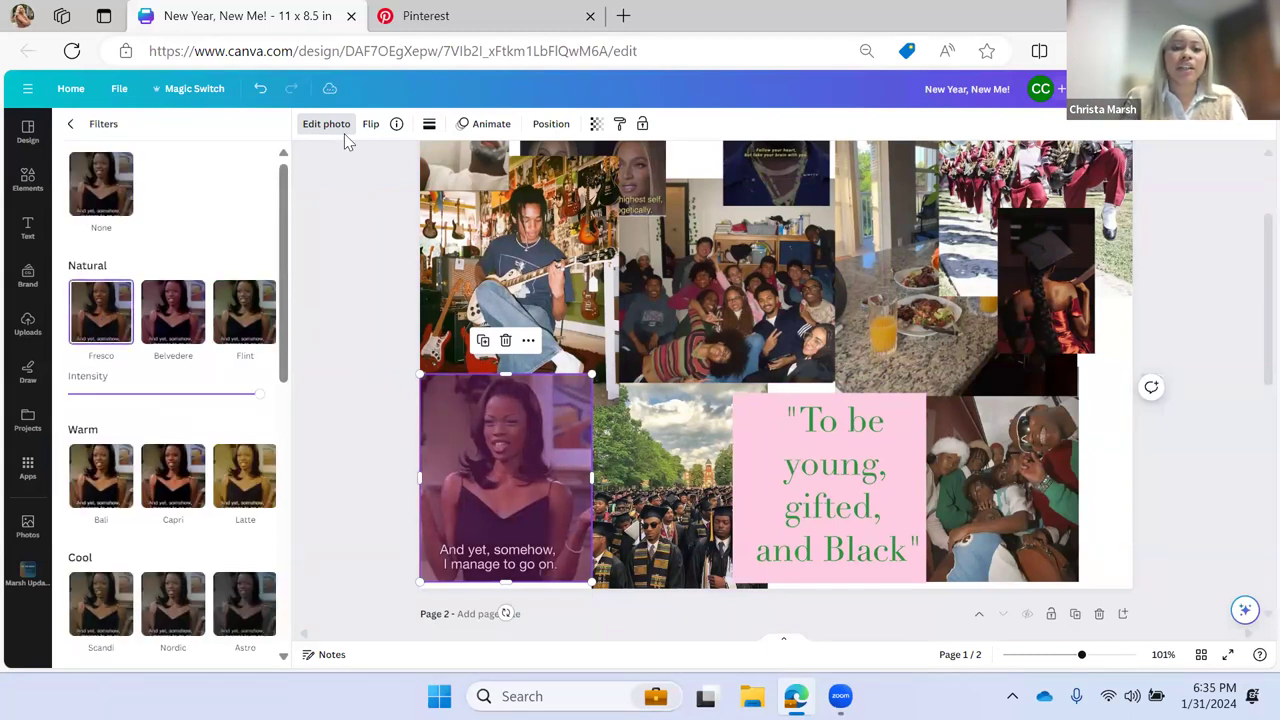
- Reduce the duotone intensity of the "And yet, somehow" photo to 0
left_click(76, 125)
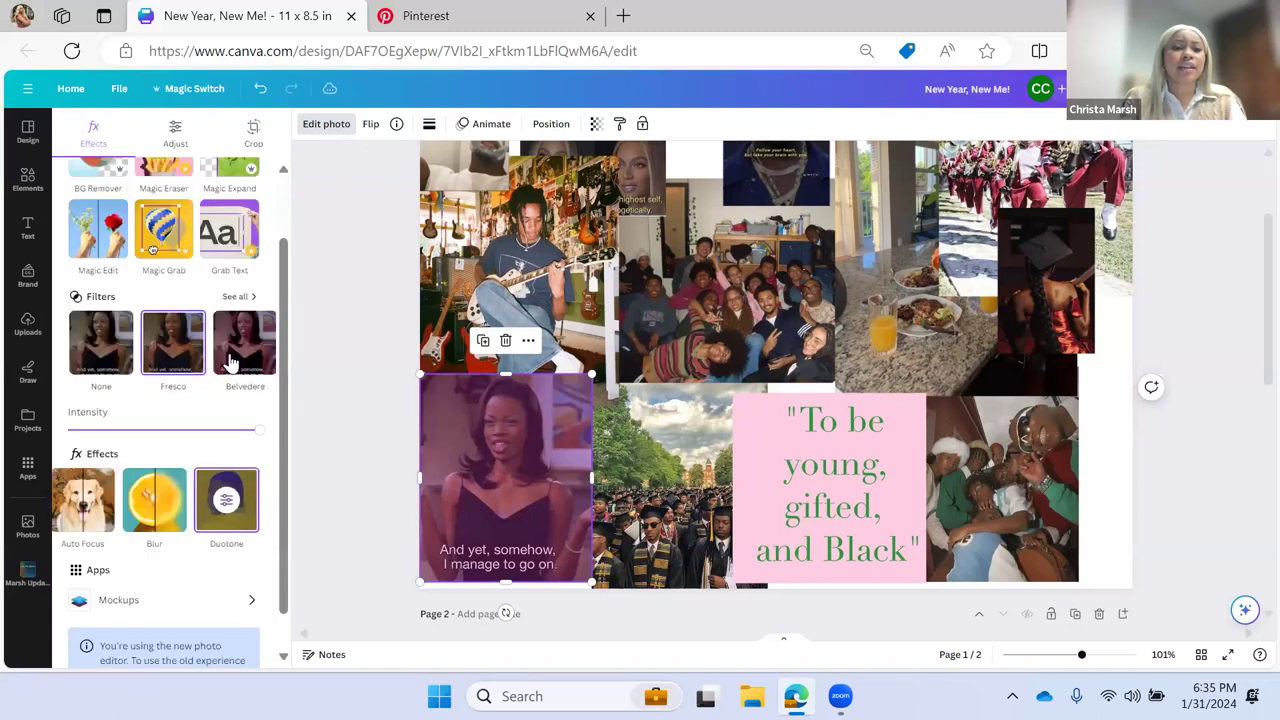
left_click(236, 505)
left_click_drag(132, 424, 36, 432)
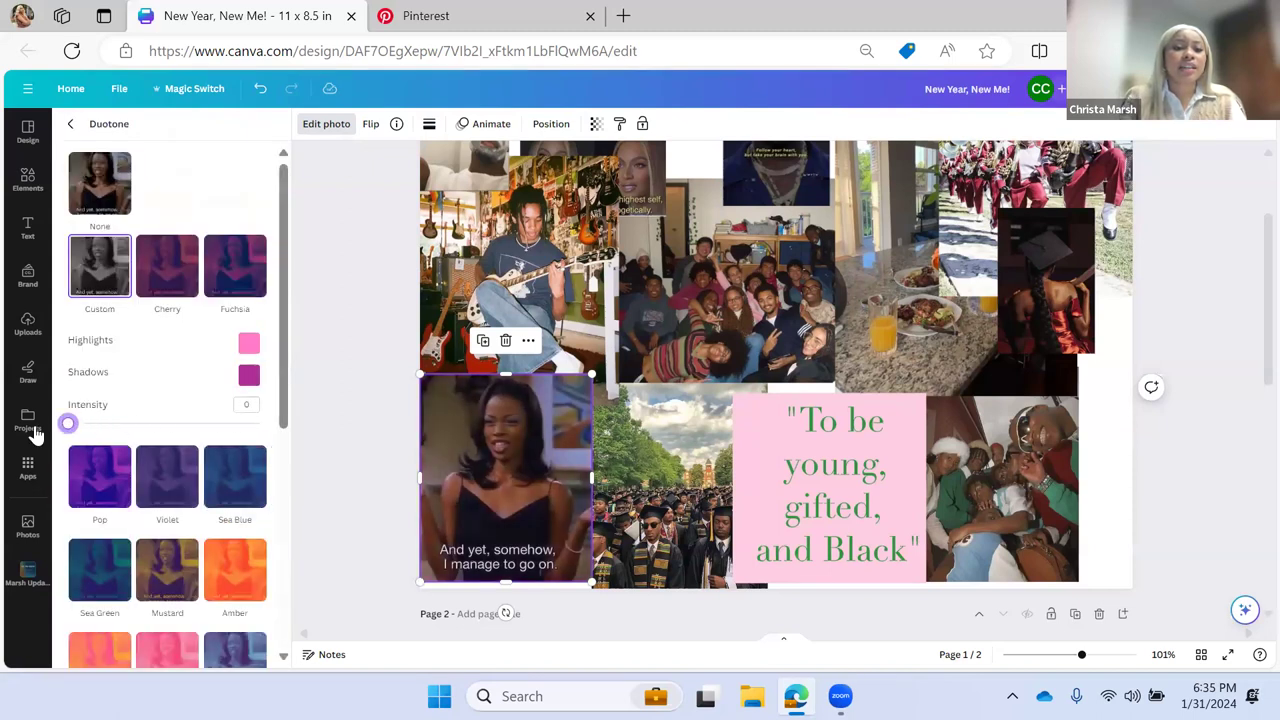
left_click(70, 124)
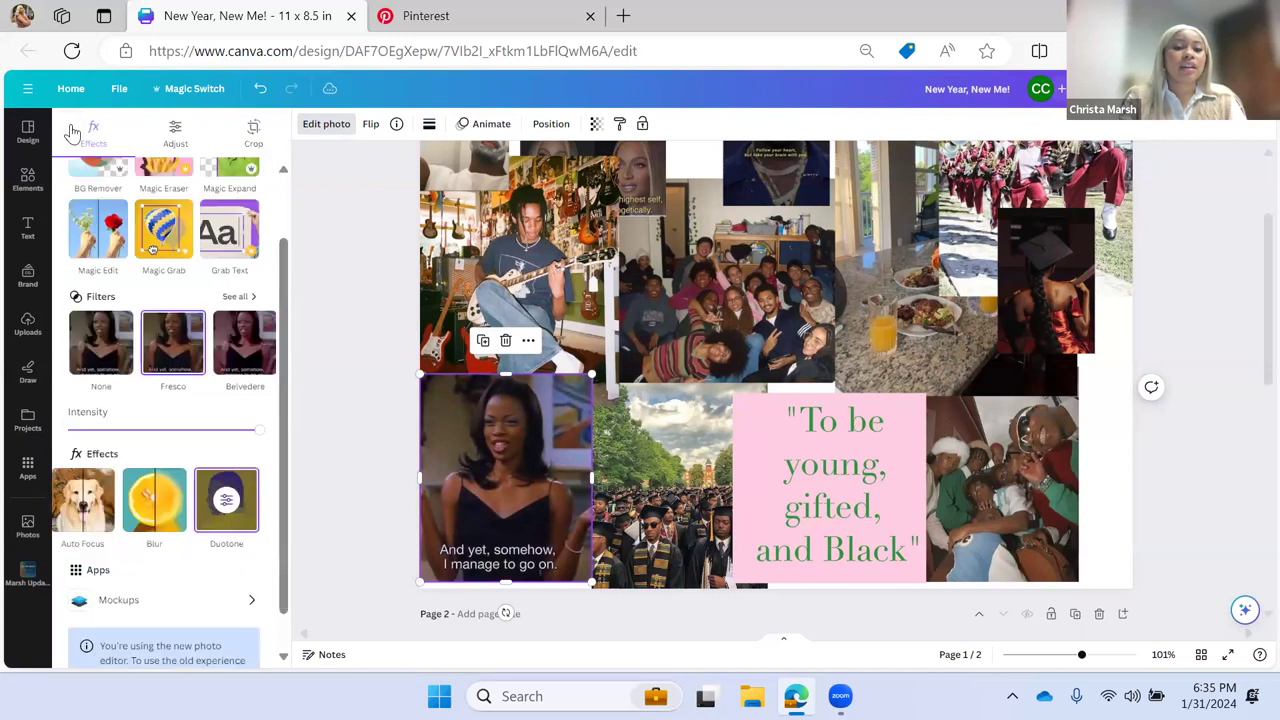
- Try the natural Belvedere and Flint filters on the "And yet, somehow" photo
left_click(237, 297)
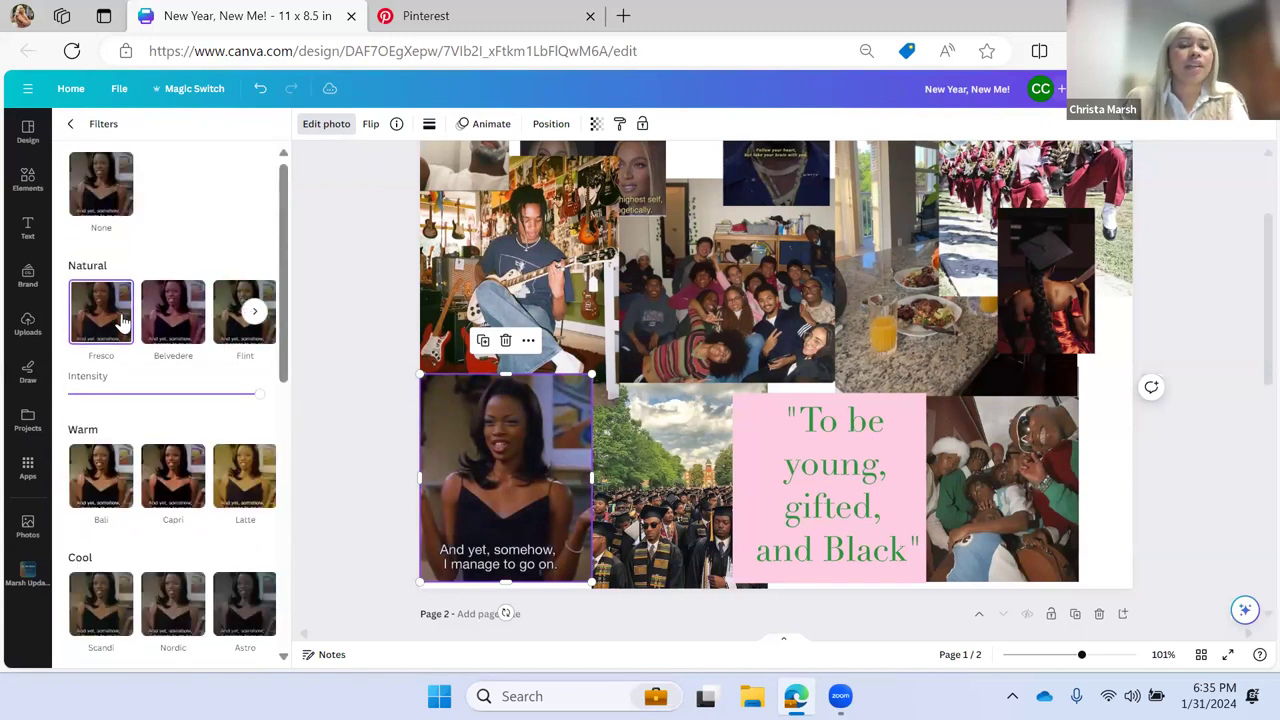
left_click(178, 320)
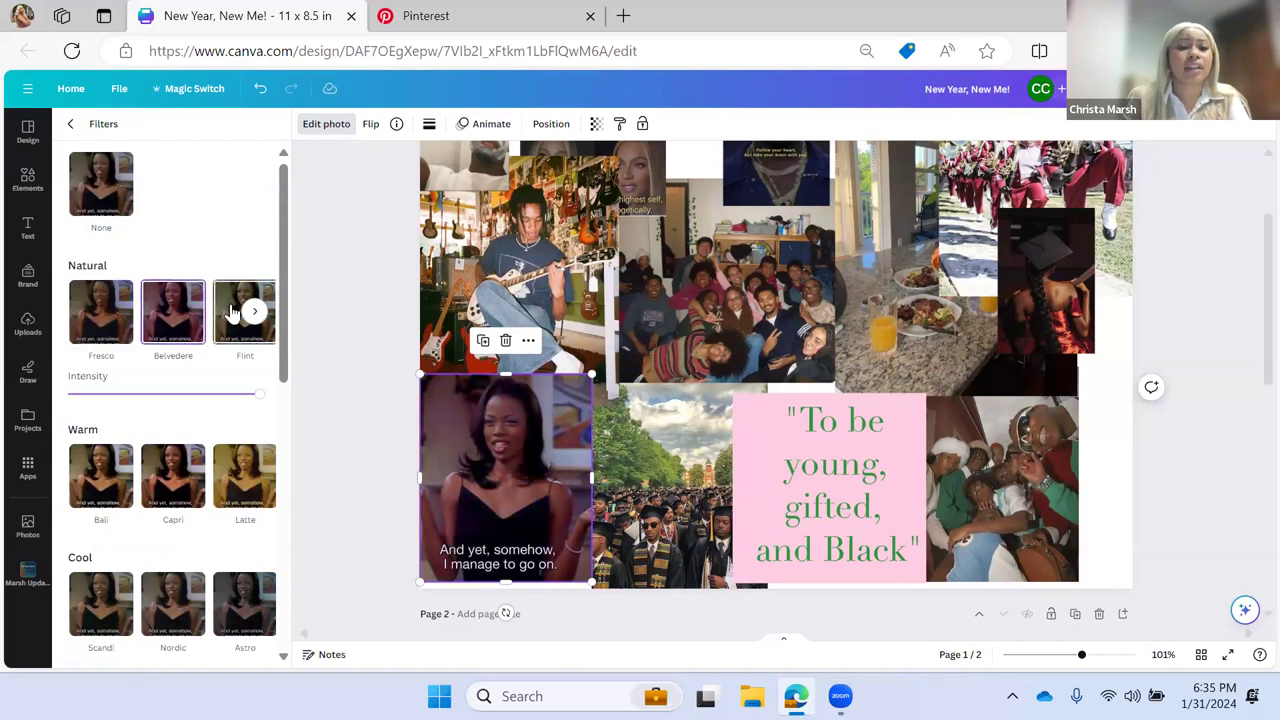
left_click(238, 336)
scroll(186, 486, "down", 3)
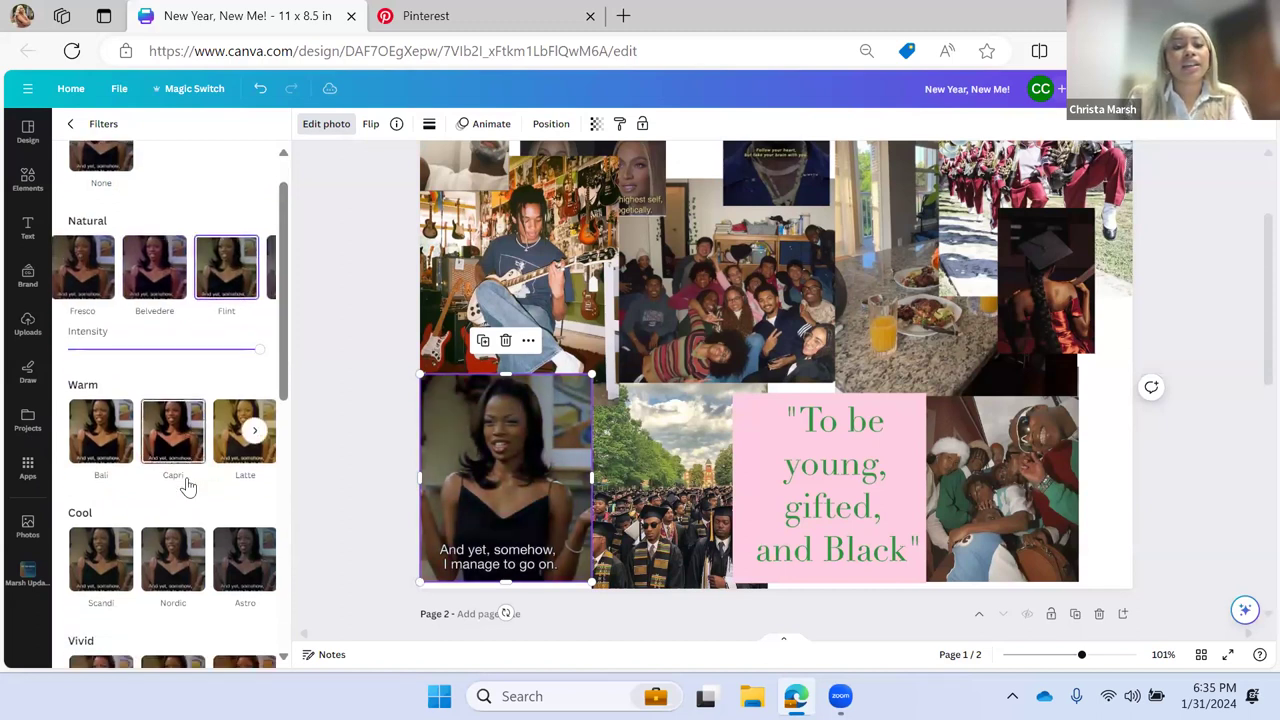
- Try the black-and-white Ink filter from the Mono group on the "And yet, somehow" photo
scroll(186, 486, "down", 5)
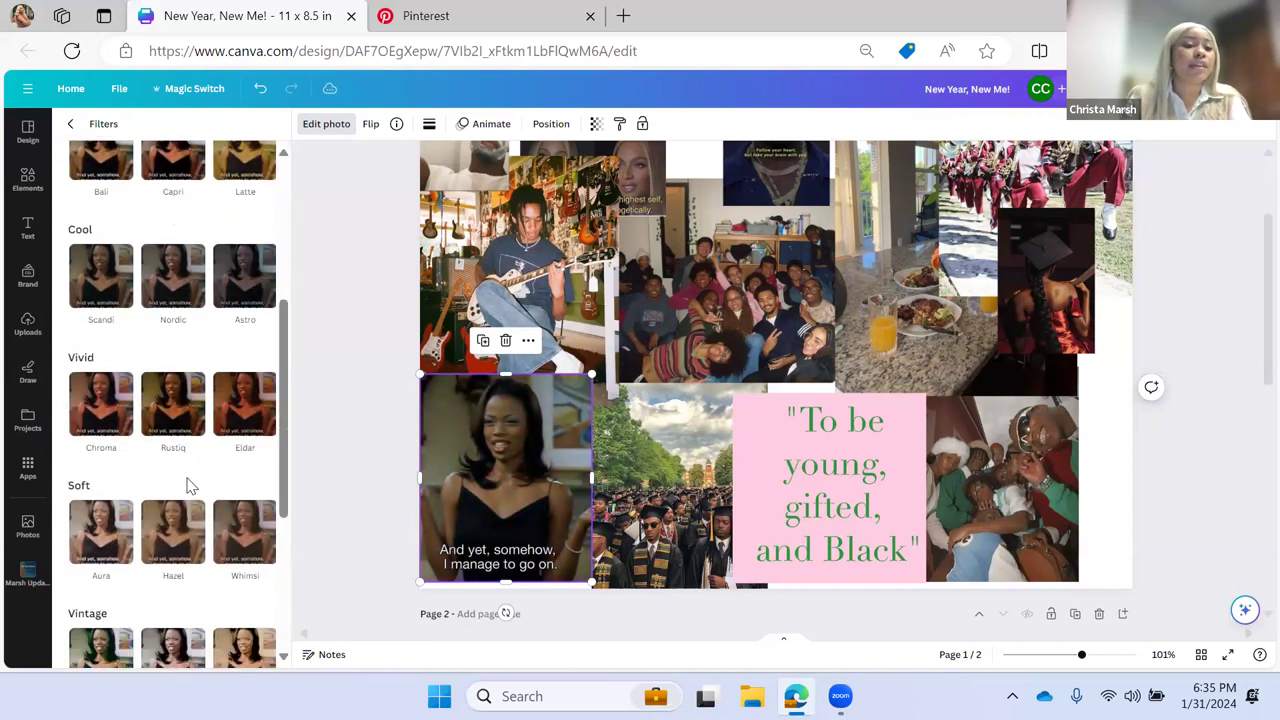
scroll(186, 486, "down", 3)
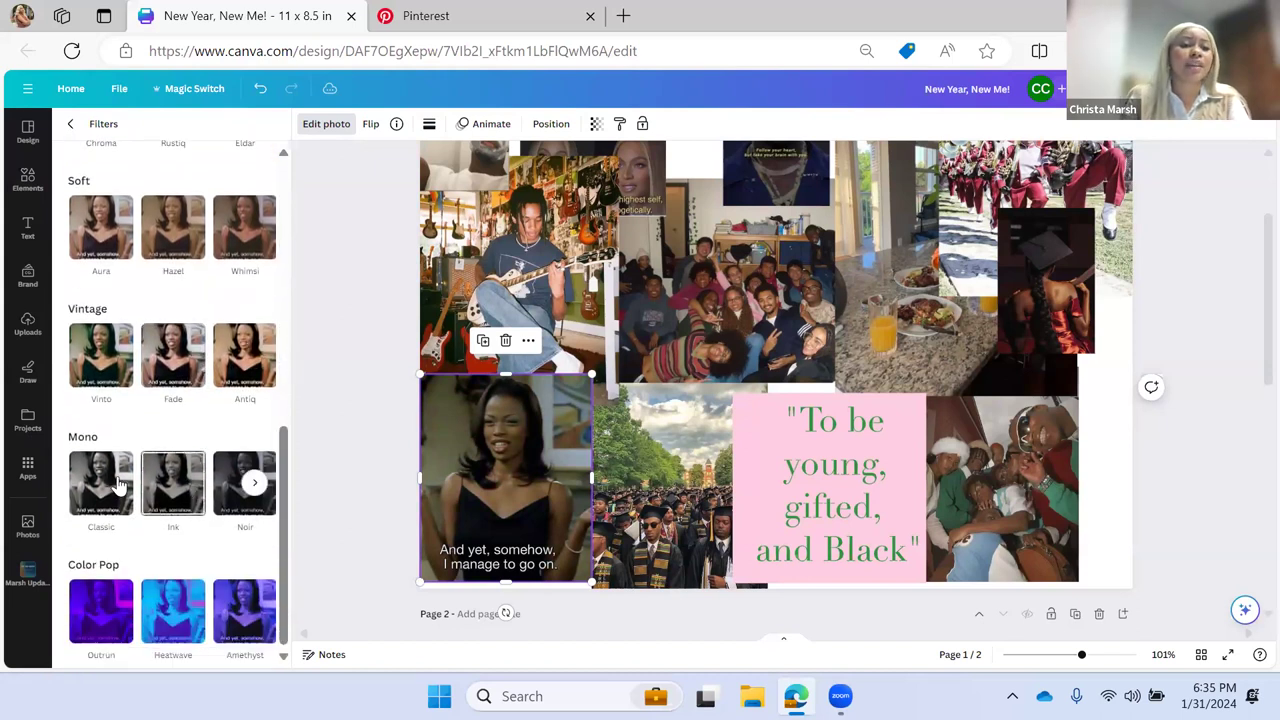
left_click(118, 483)
left_click(165, 360)
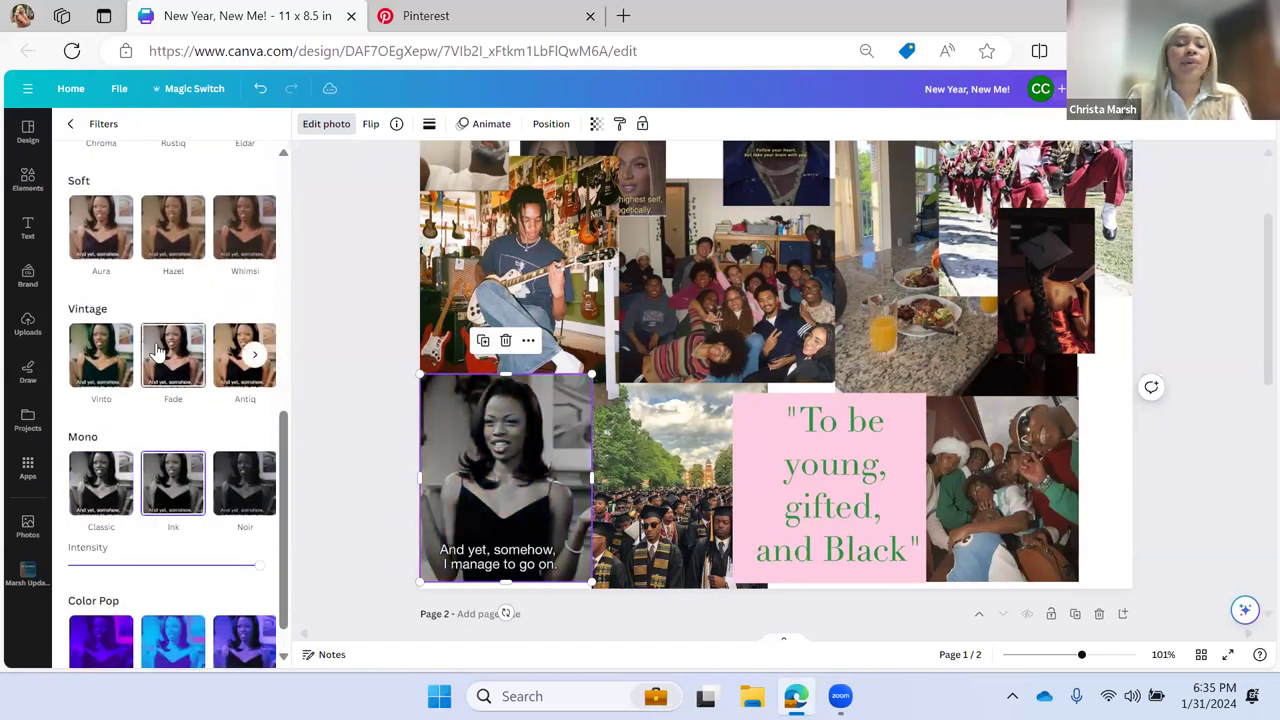
scroll(157, 350, "up", 2)
scroll(157, 350, "down", 2)
left_click(172, 450)
scroll(163, 560, "down", 1)
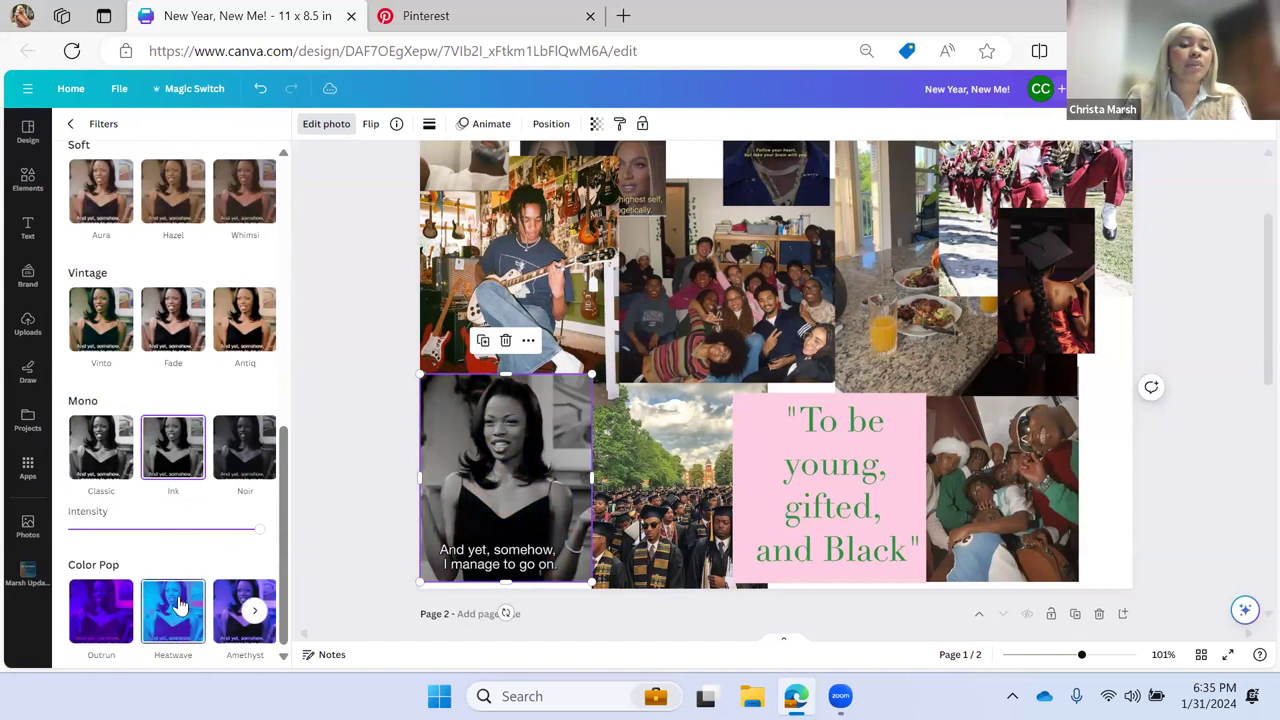
- Apply the warm Latte filter to the "And yet, somehow" photo and lower its intensity to roughly a third
scroll(172, 486, "up", 4)
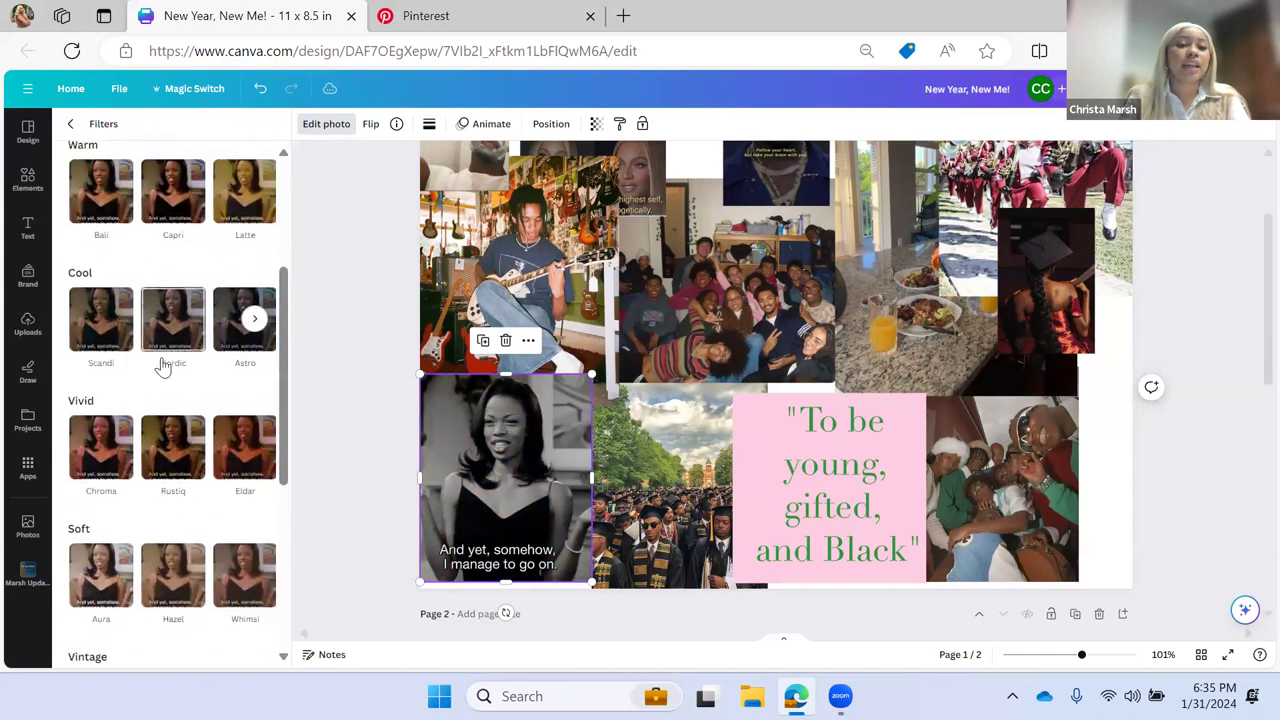
left_click(238, 266)
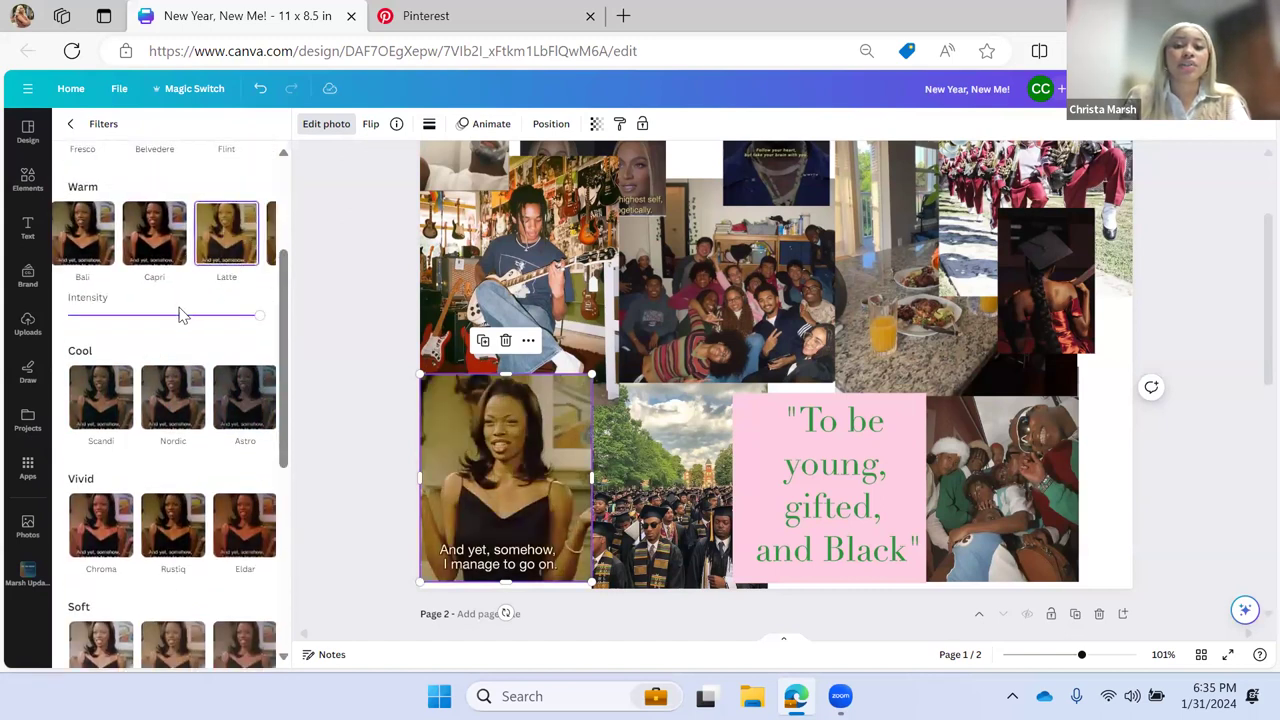
left_click(140, 318)
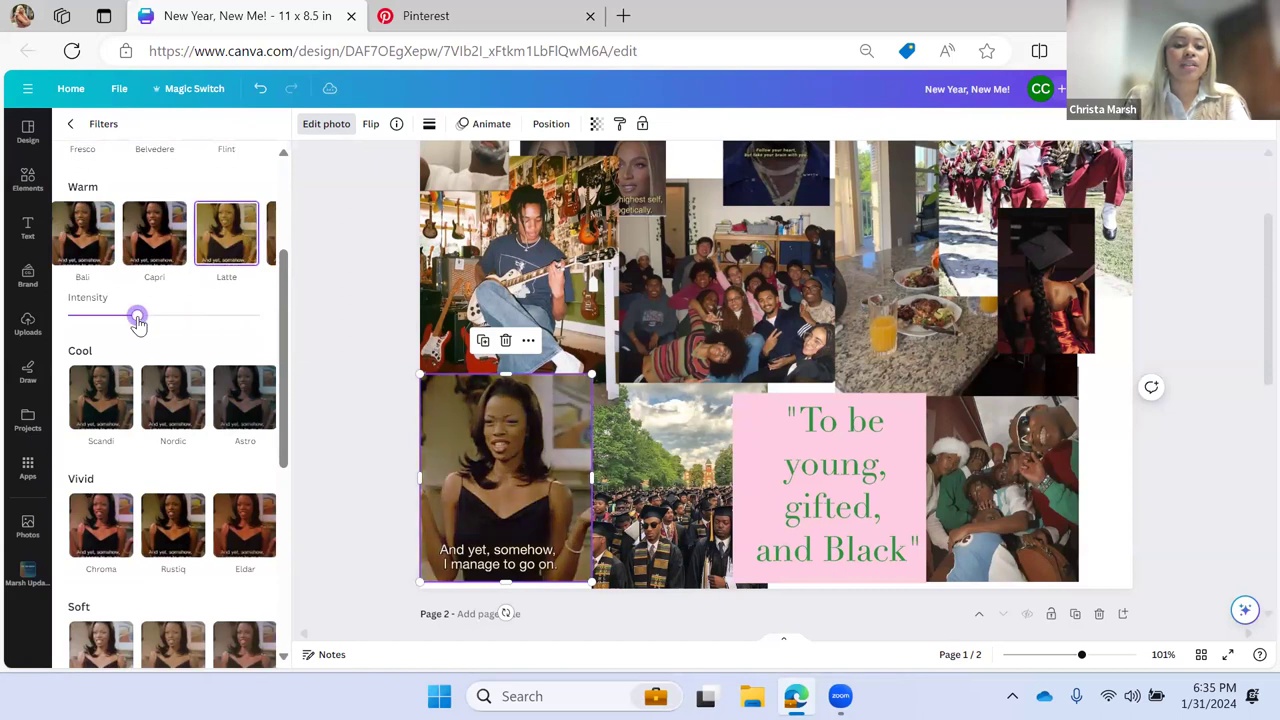
- Nudge the pink quote image slightly down to the page's lower edge and select the group photo of friends
left_click(838, 448)
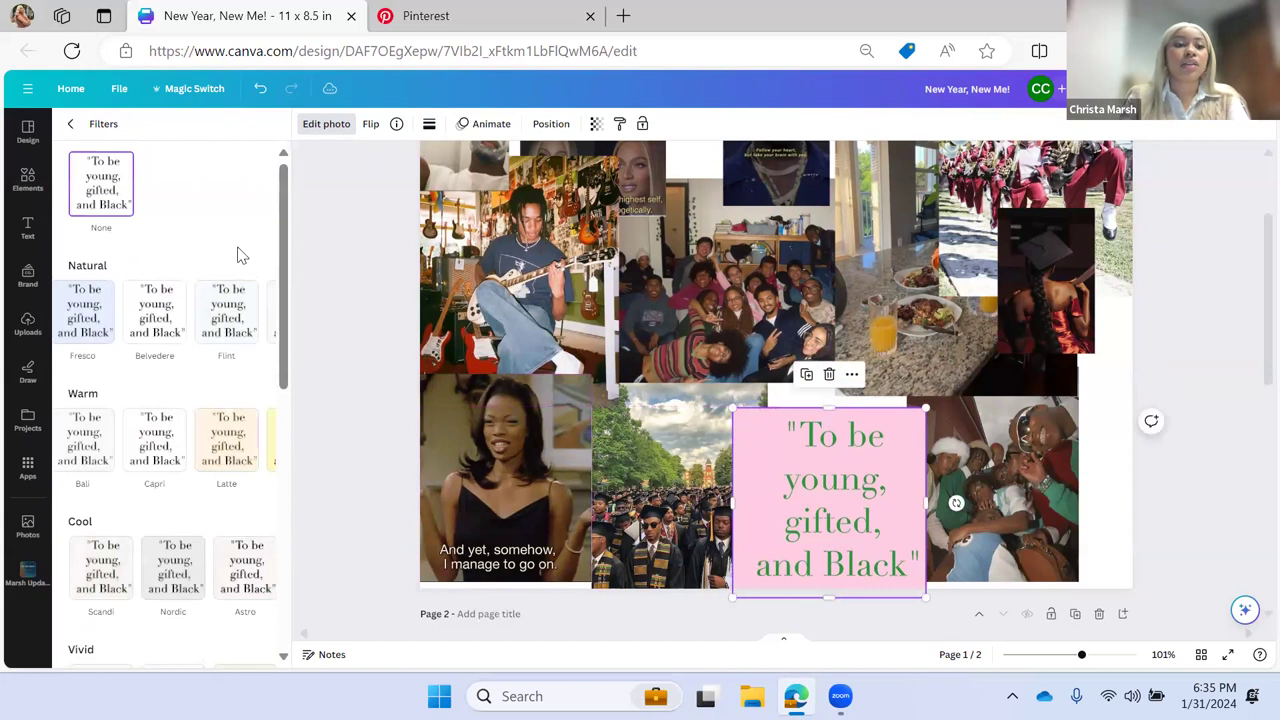
left_click(71, 124)
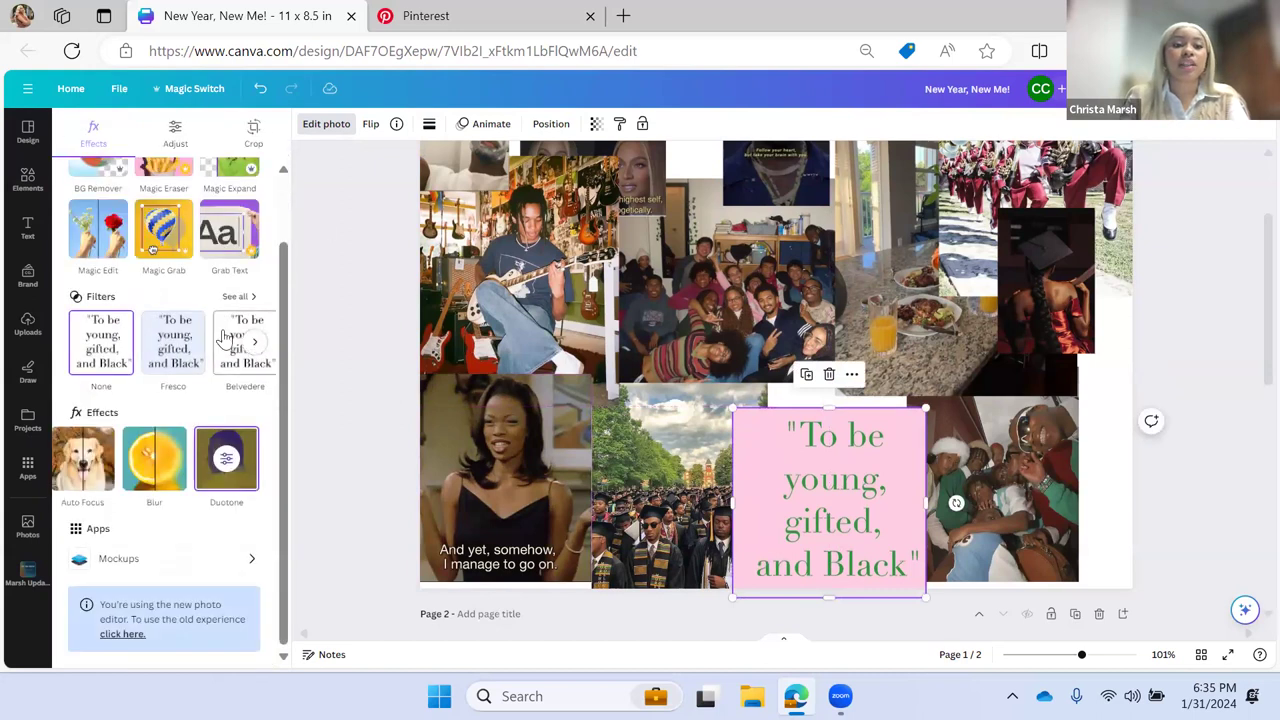
scroll(205, 245, "up", 2)
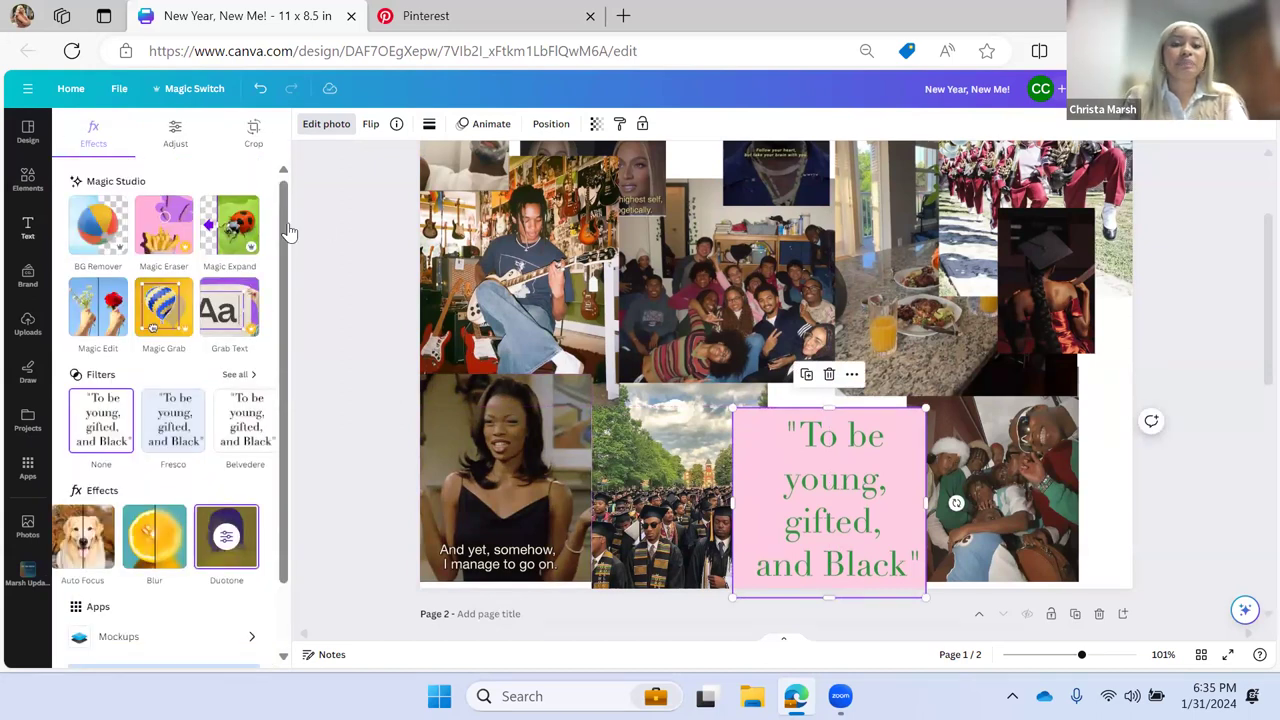
scroll(647, 324, "up", 1)
scroll(647, 326, "up", 3)
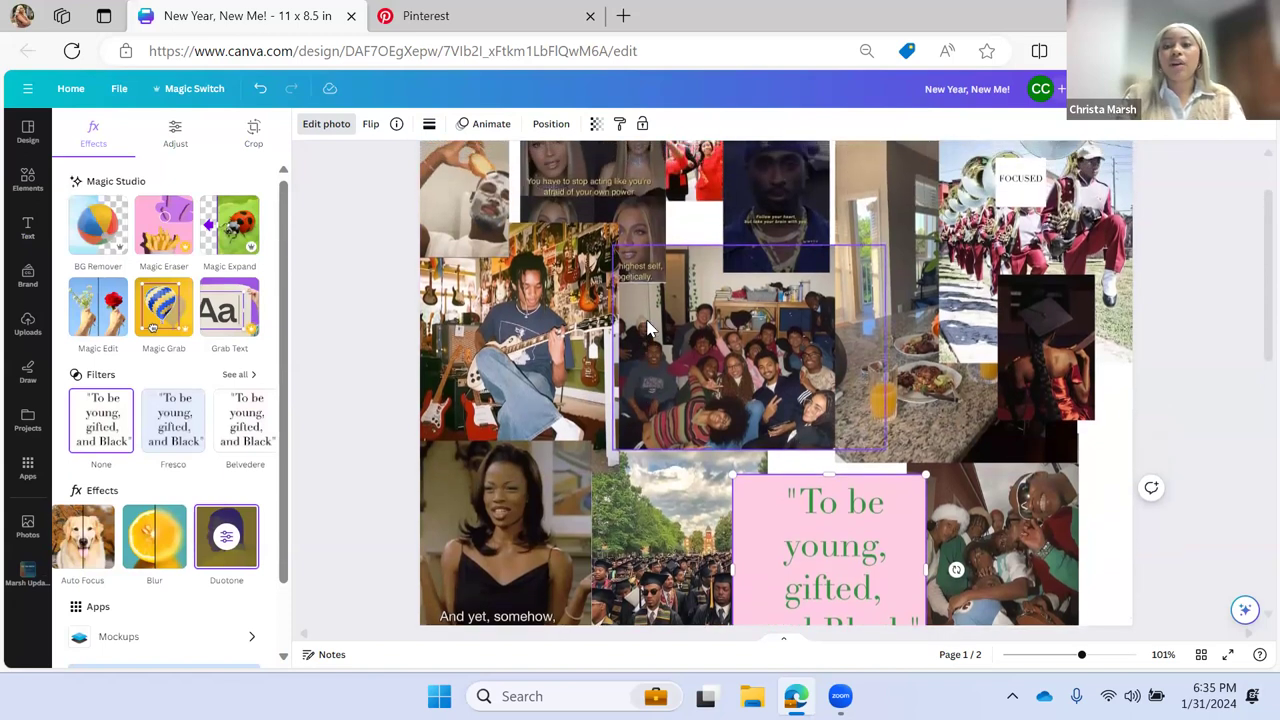
scroll(648, 328, "down", 2)
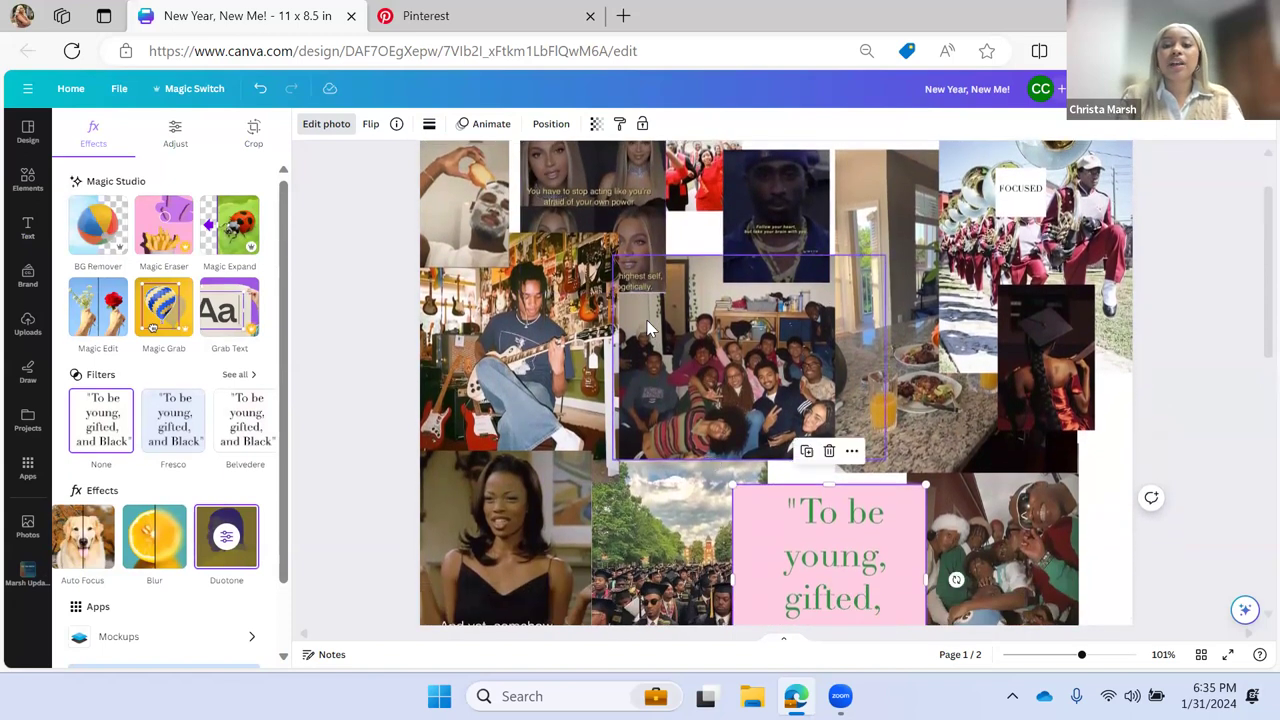
left_click(686, 347)
left_click_drag(686, 347, 693, 350)
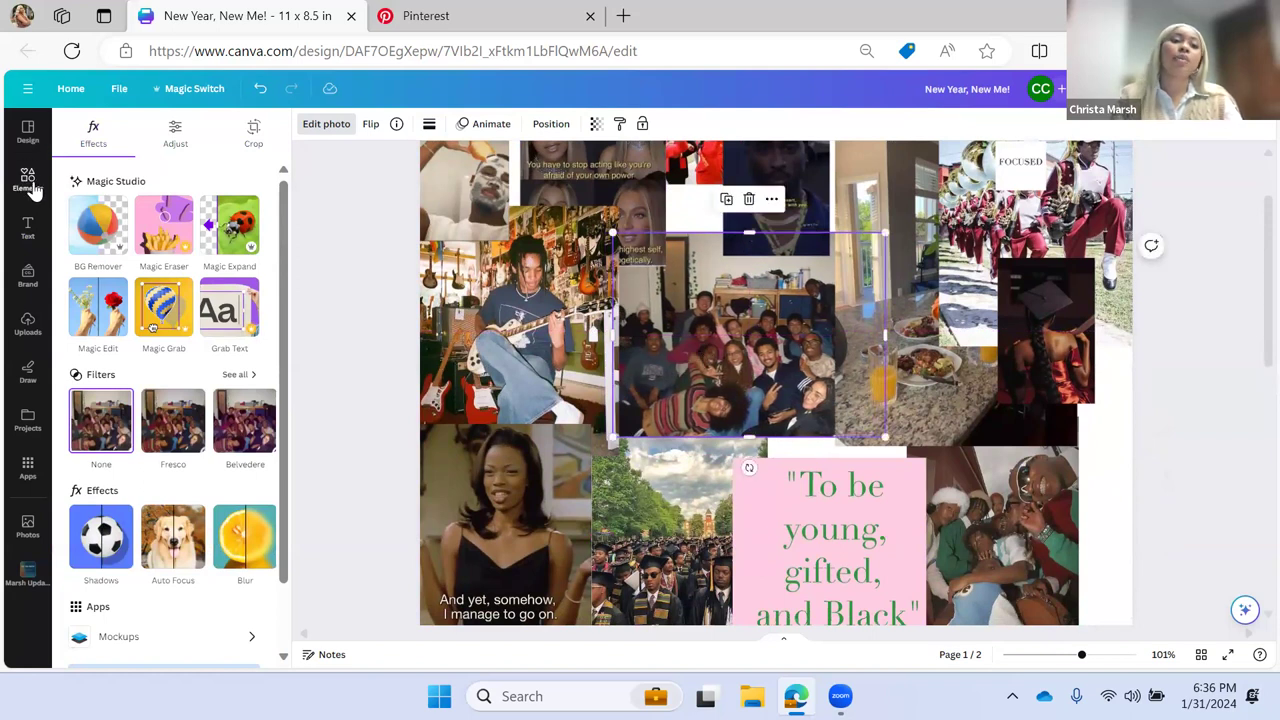
- Search the design elements for "heart frame" and limit the results to frames
left_click(28, 180)
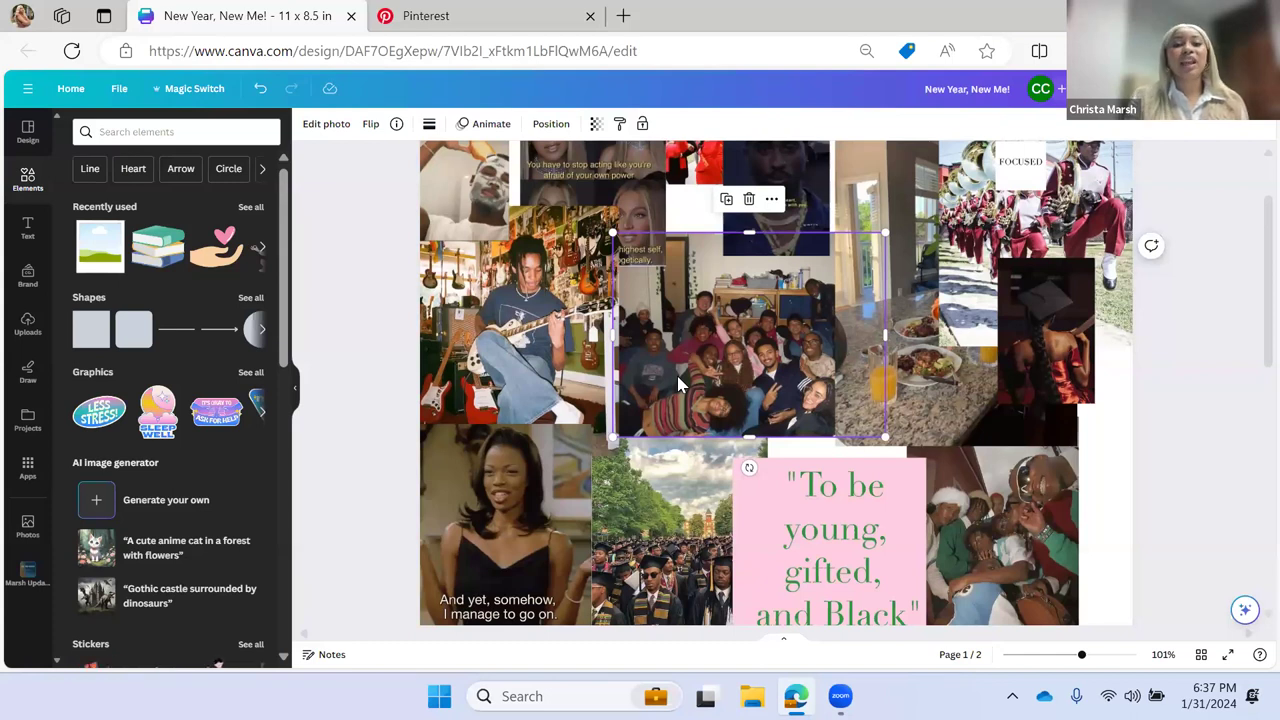
left_click(132, 133)
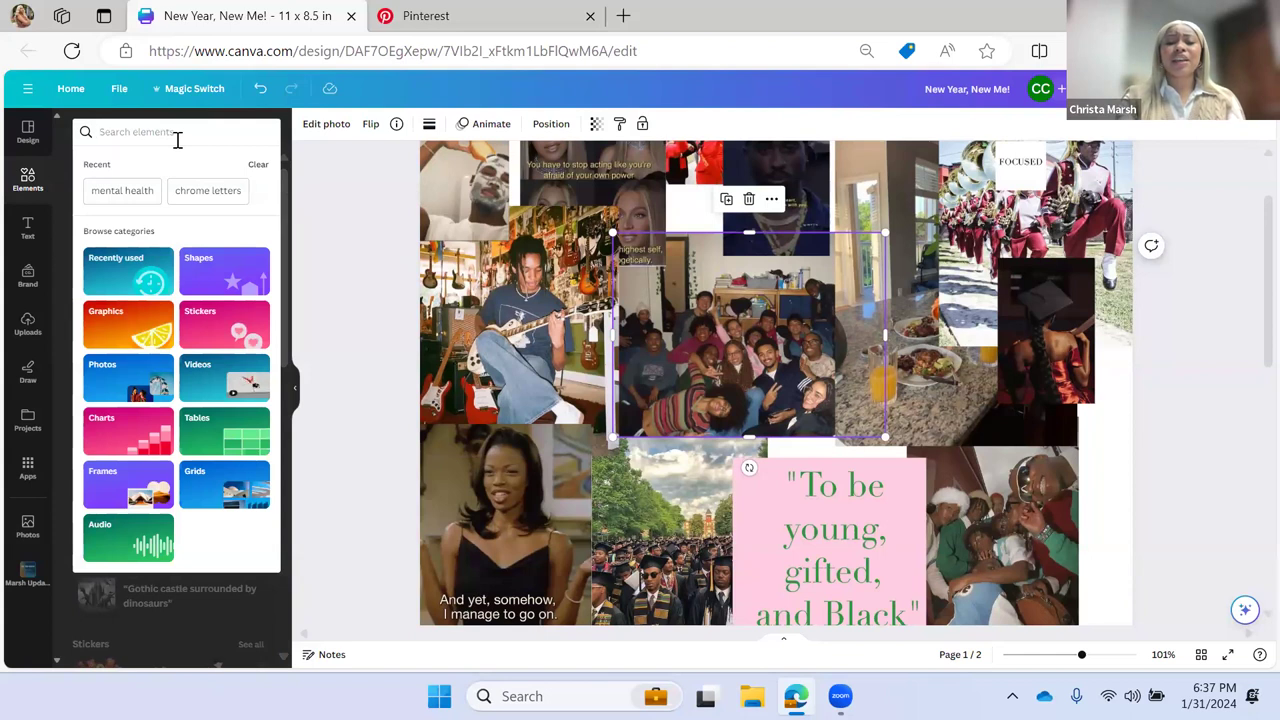
type("hea")
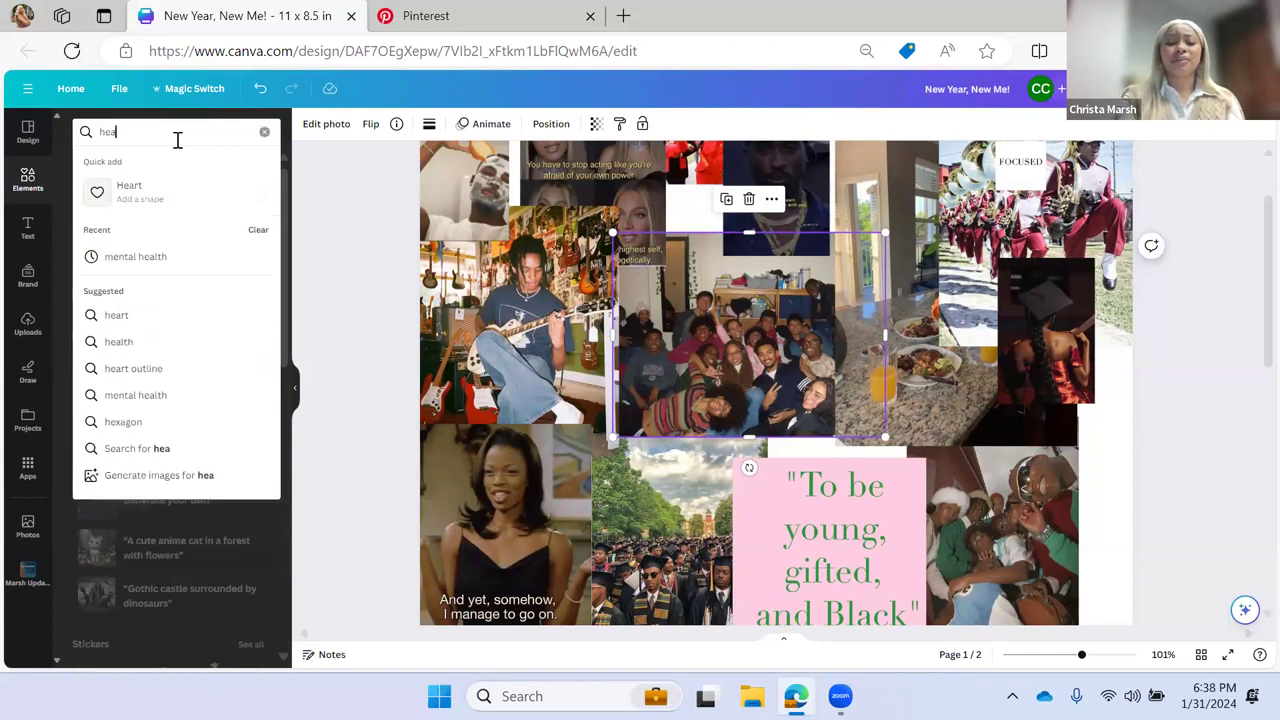
type("rt frame")
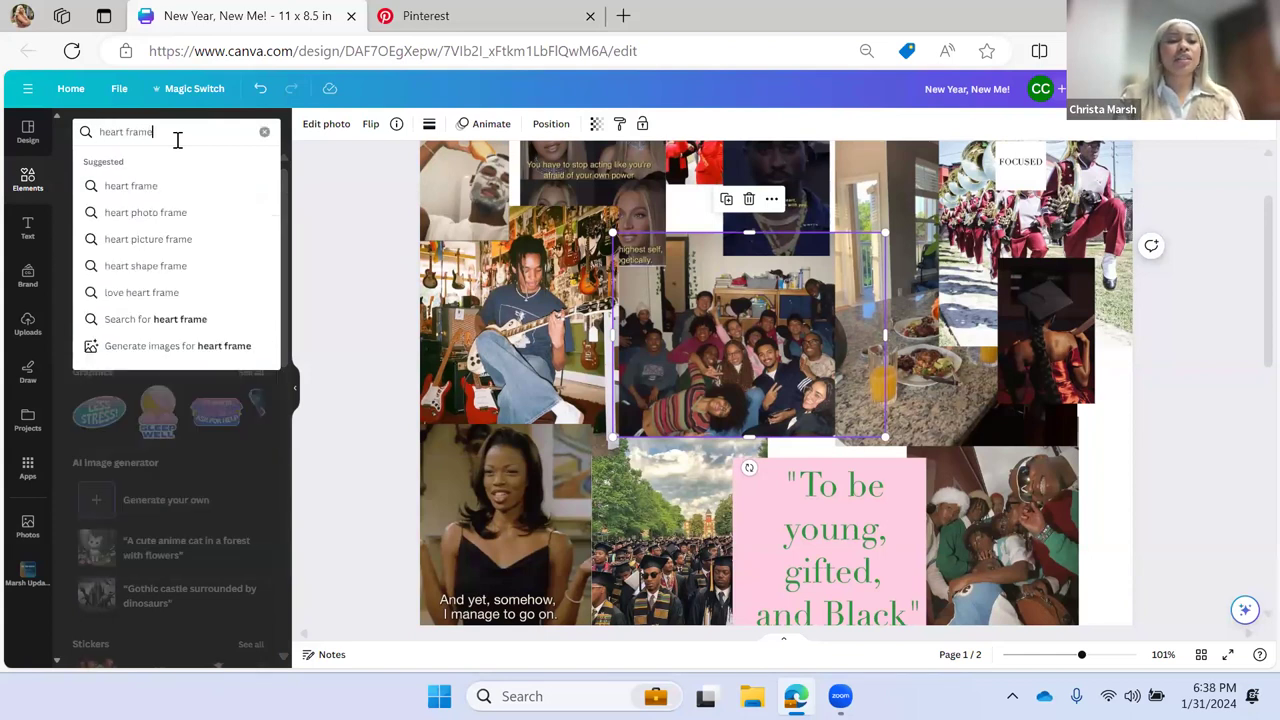
left_click(154, 186)
left_click(250, 240)
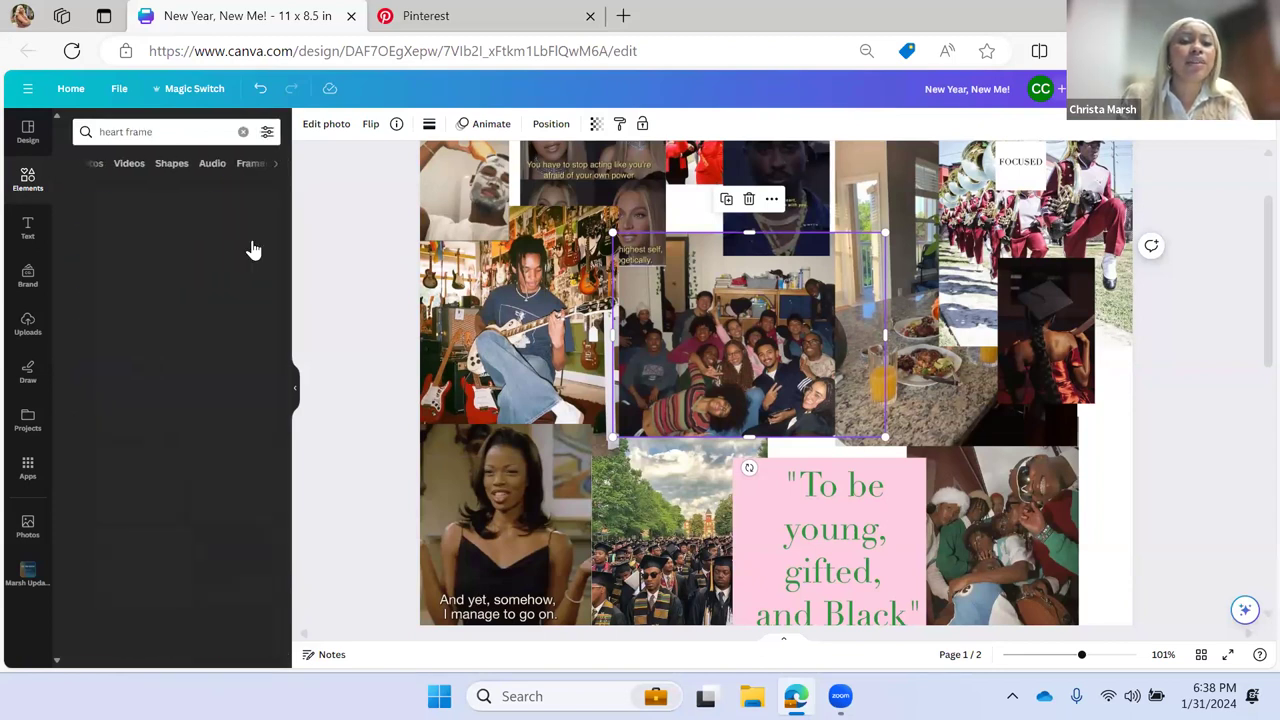
- Add the plain borderless heart frame to the page and move it over the guitarist and group photos
scroll(188, 462, "down", 1)
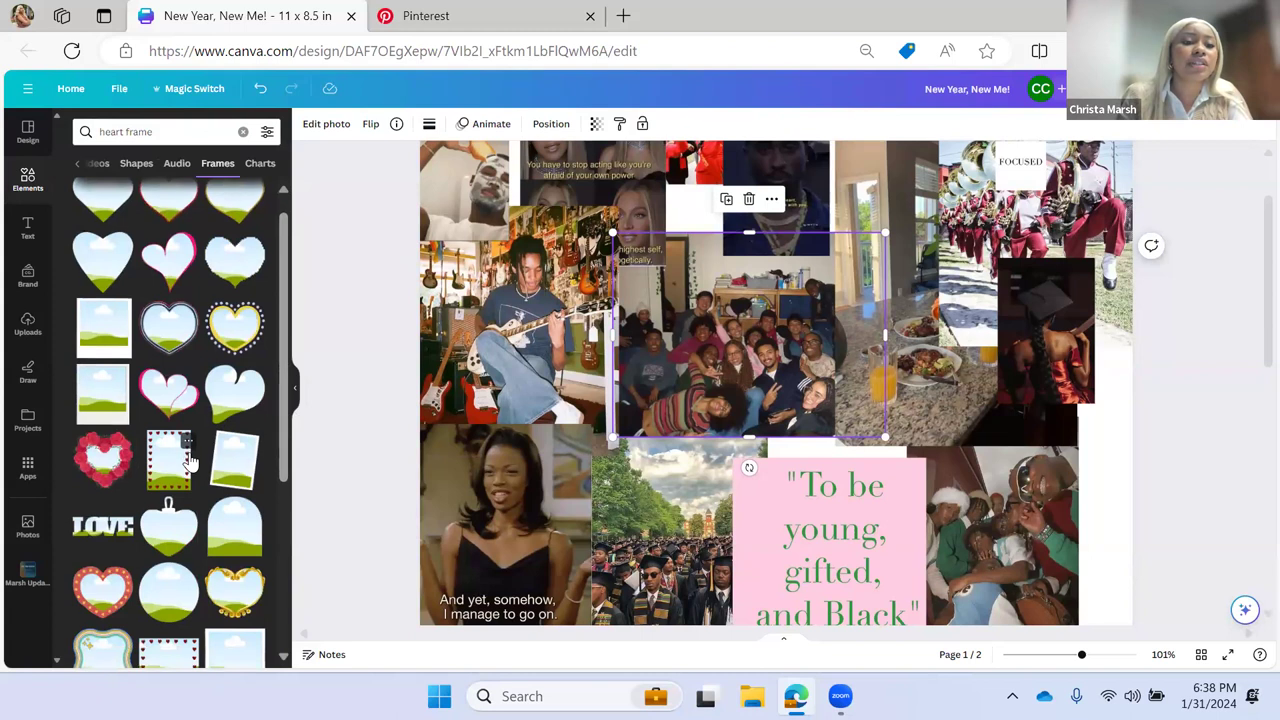
scroll(185, 460, "up", 1)
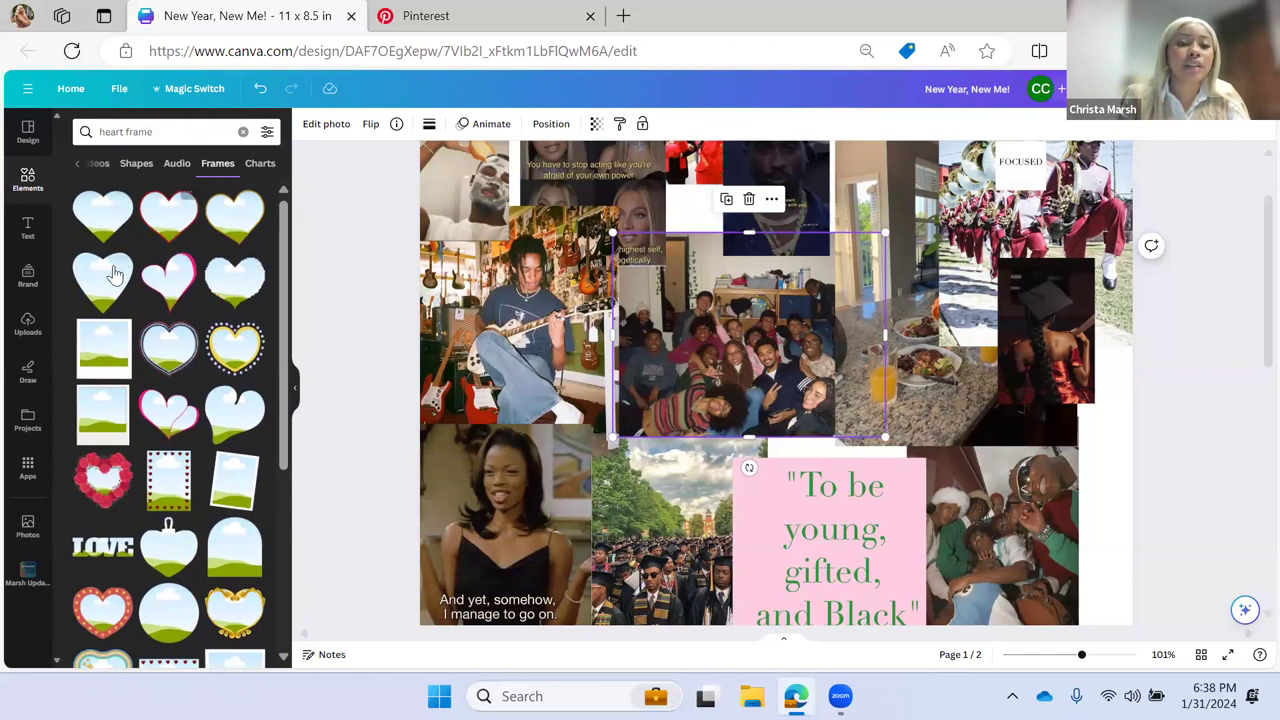
scroll(185, 345, "down", 2)
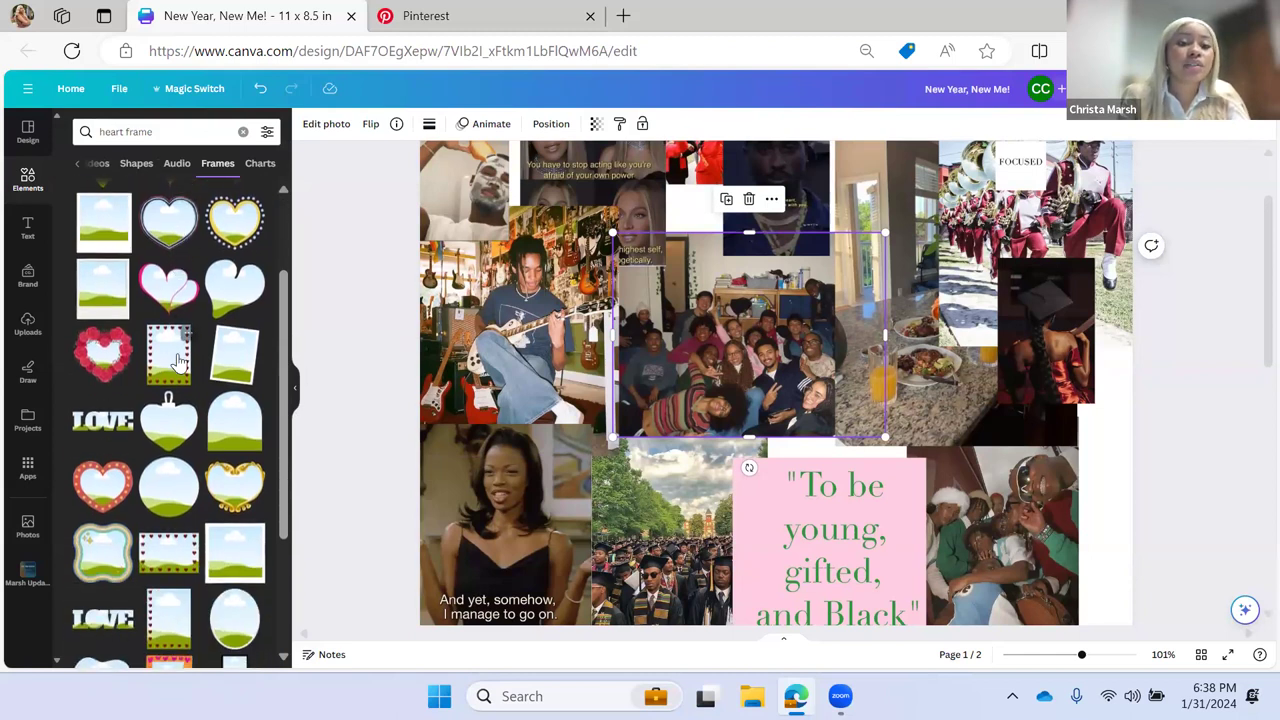
scroll(170, 340, "up", 2)
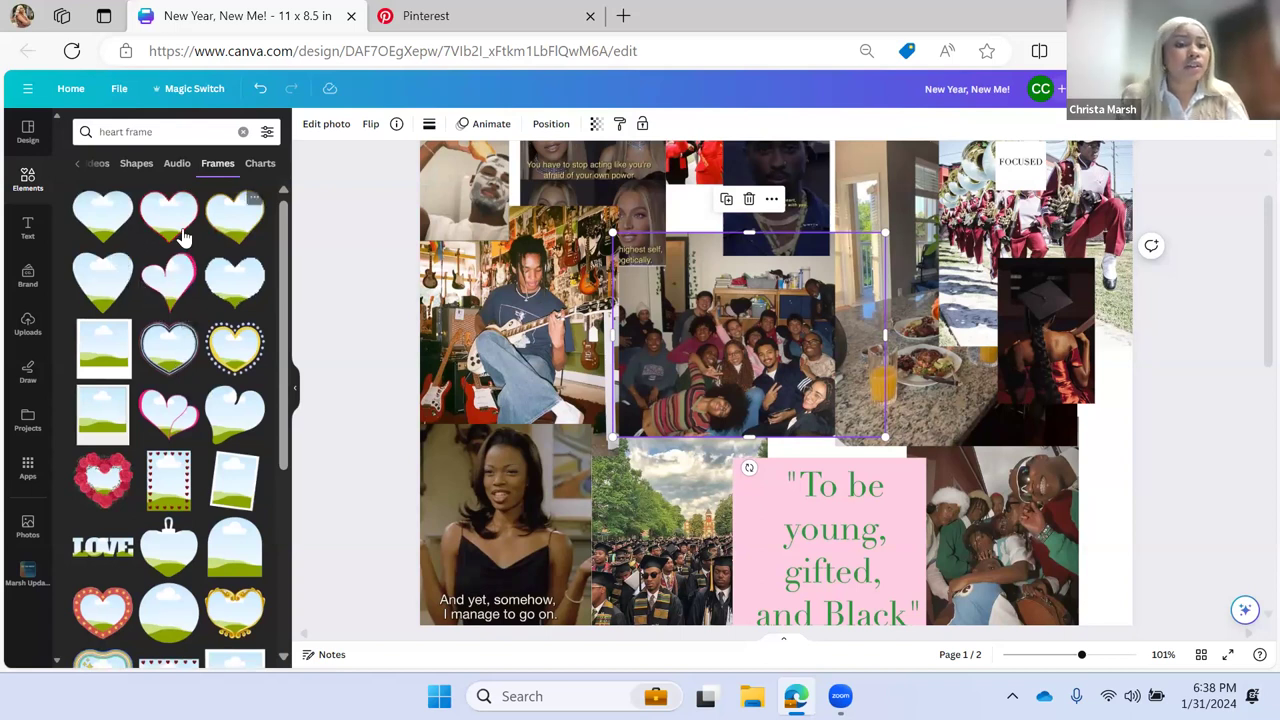
left_click(119, 215)
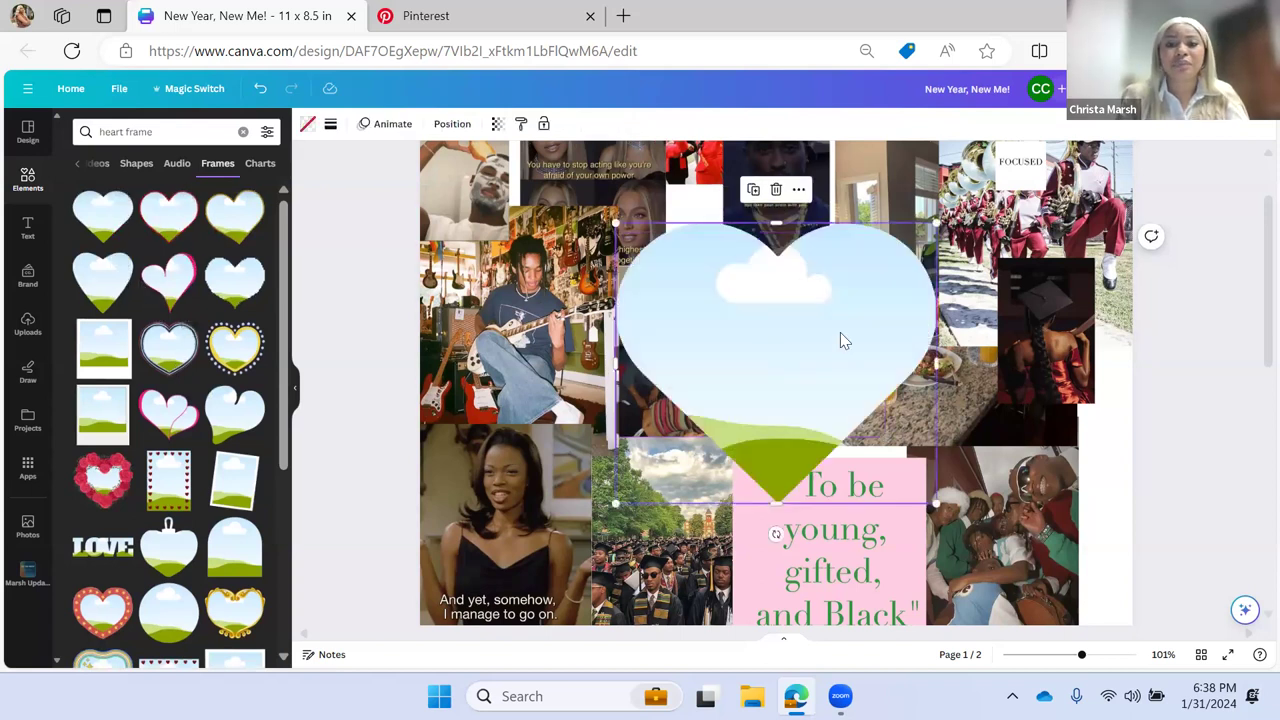
left_click_drag(826, 354, 657, 363)
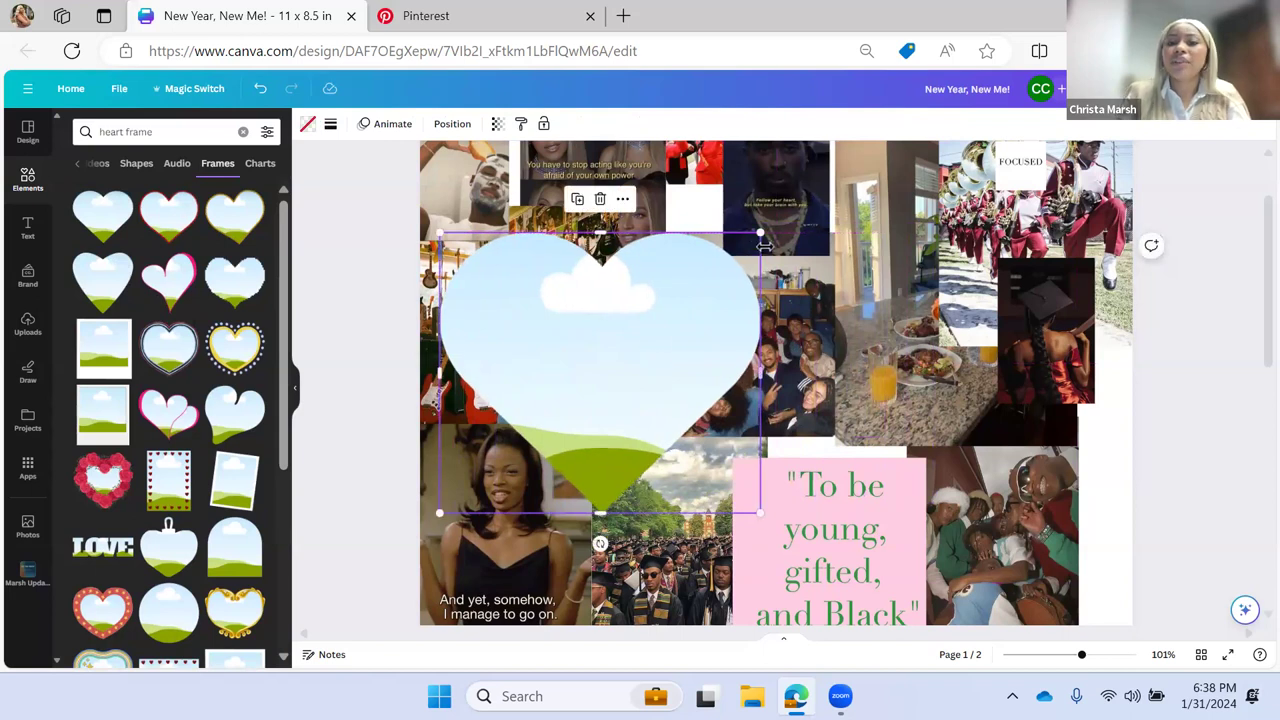
- Shrink the heart frame, place it beside the guitarist photo, and fill it with the group photo of friends
left_click_drag(760, 234, 643, 330)
left_click_drag(537, 430, 554, 391)
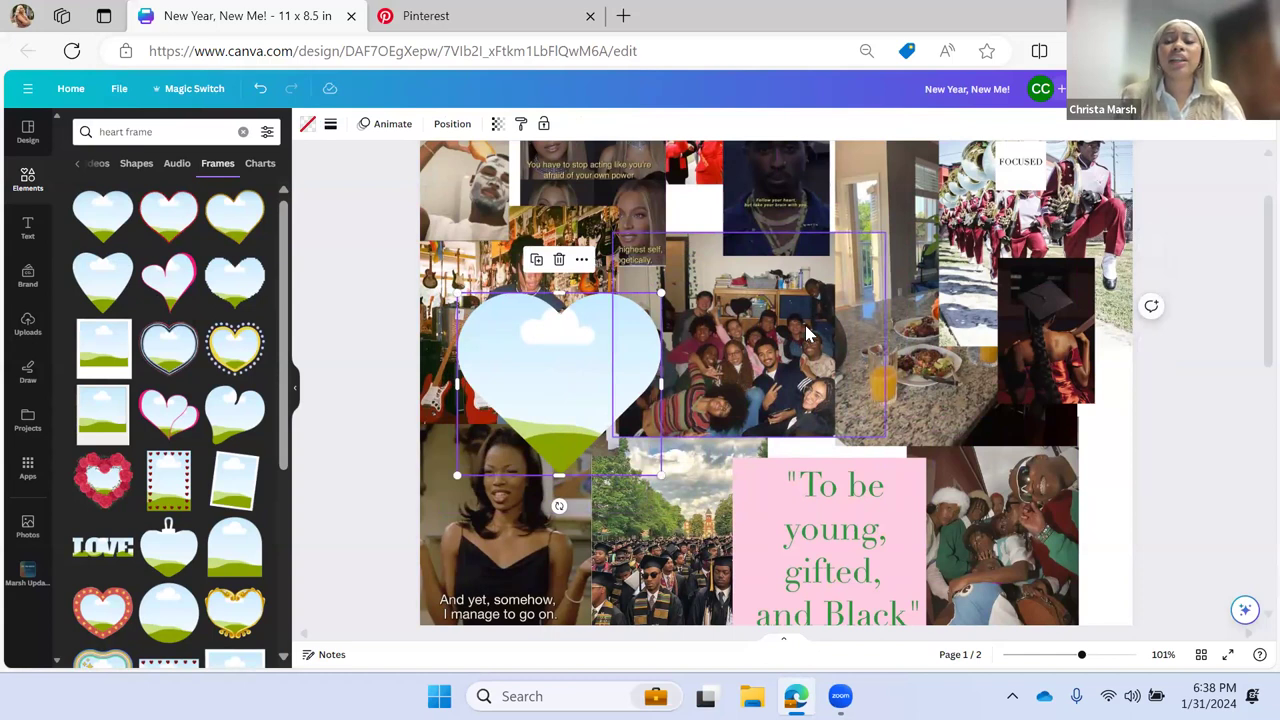
left_click_drag(808, 333, 608, 359)
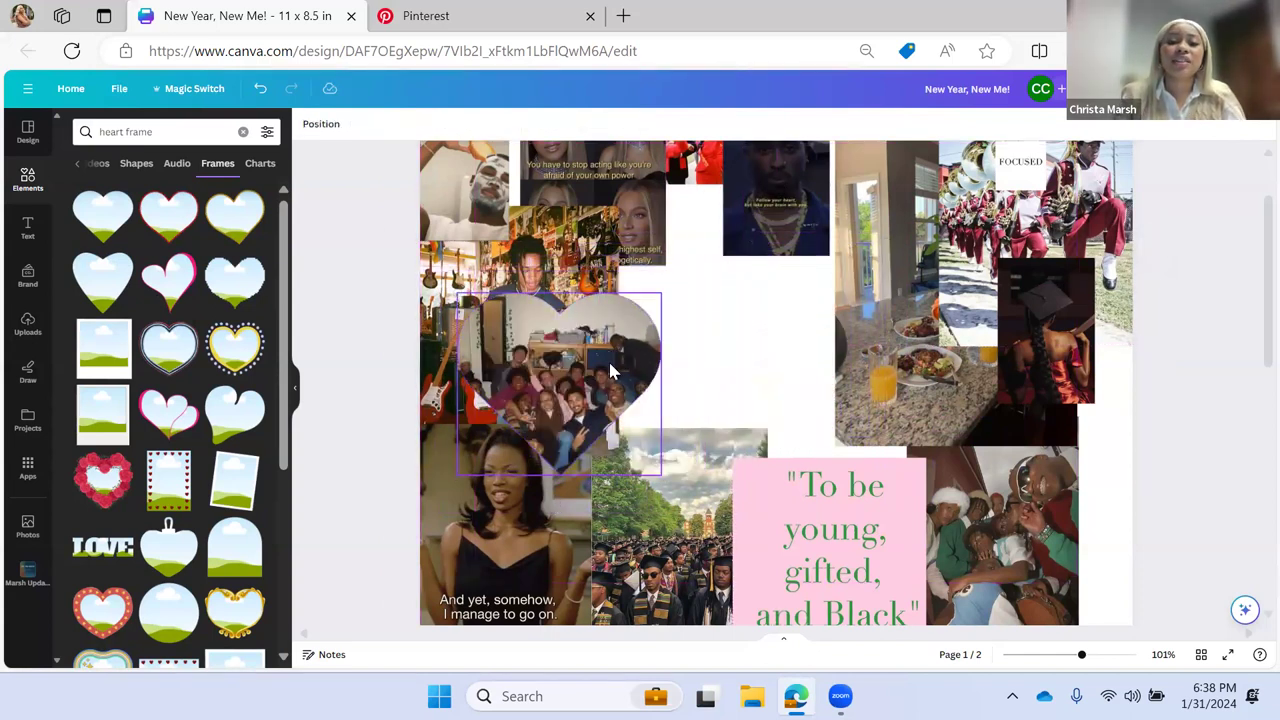
- Enlarge the heart-framed group photo and position it over the middle of the collage, above the pink quote
left_click_drag(660, 310, 876, 201)
left_click_drag(838, 268, 825, 320)
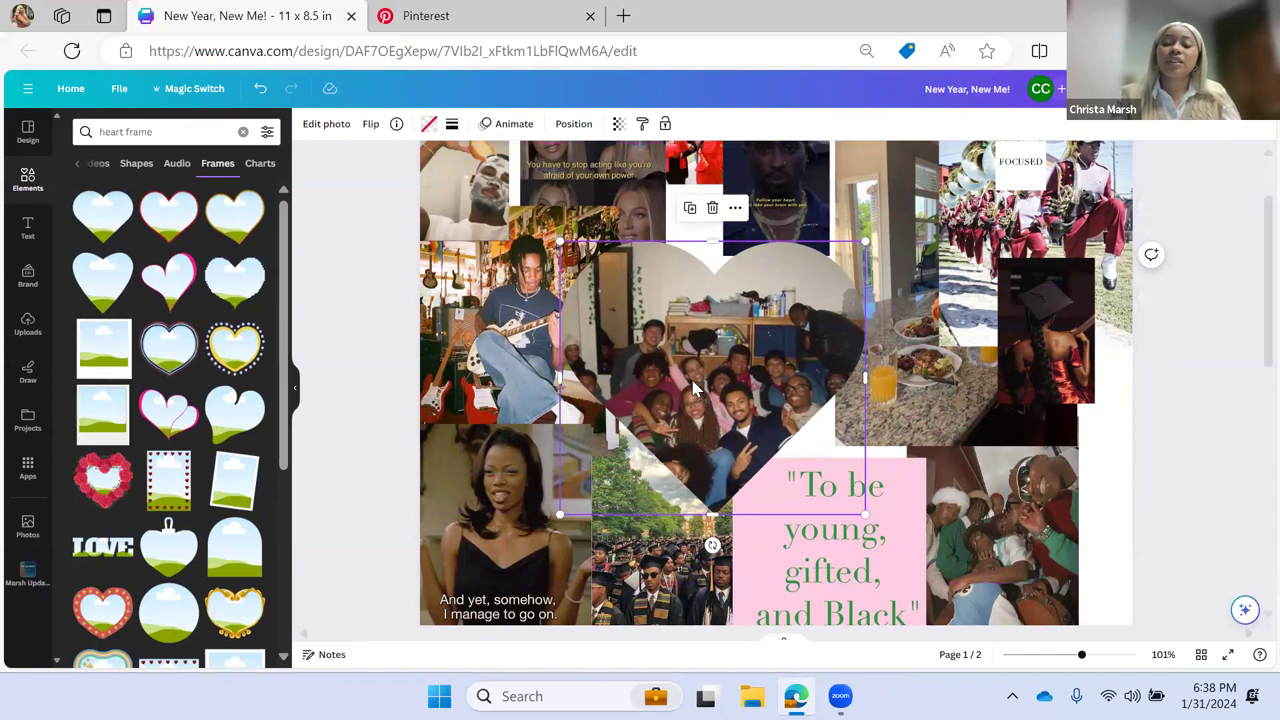
scroll(742, 370, "down", 1)
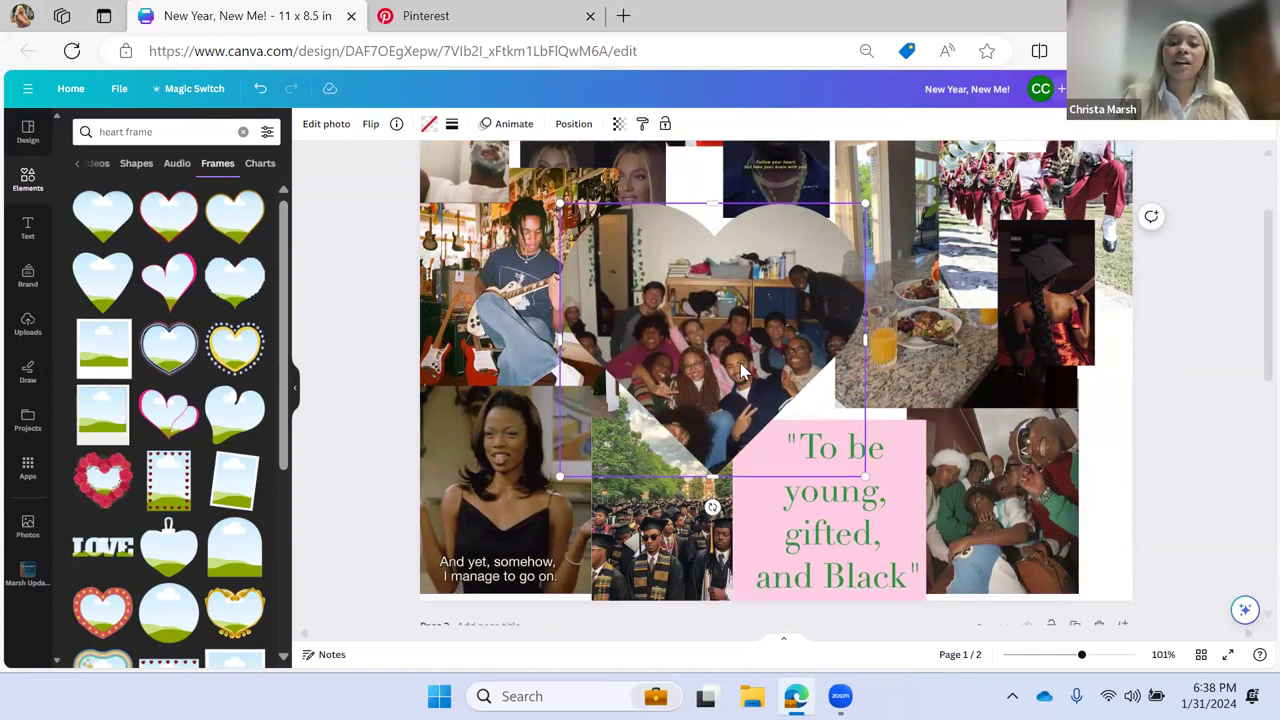
scroll(742, 370, "up", 1)
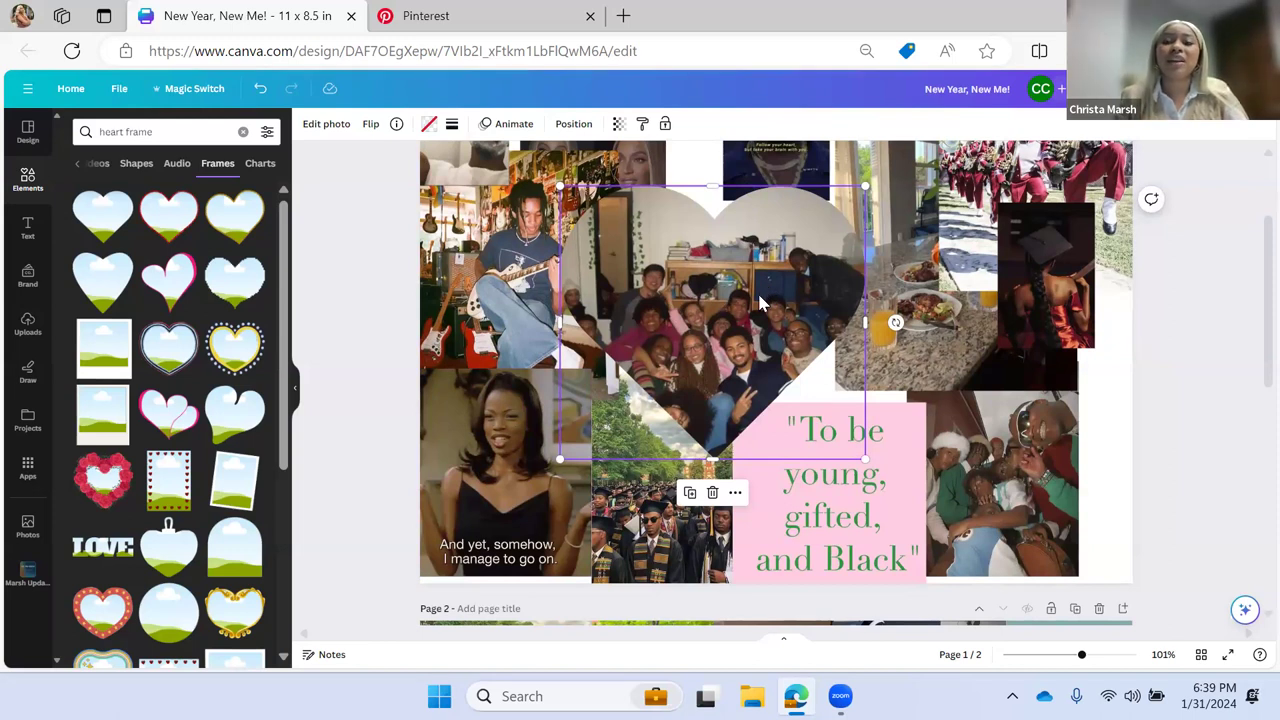
left_click_drag(753, 306, 785, 322)
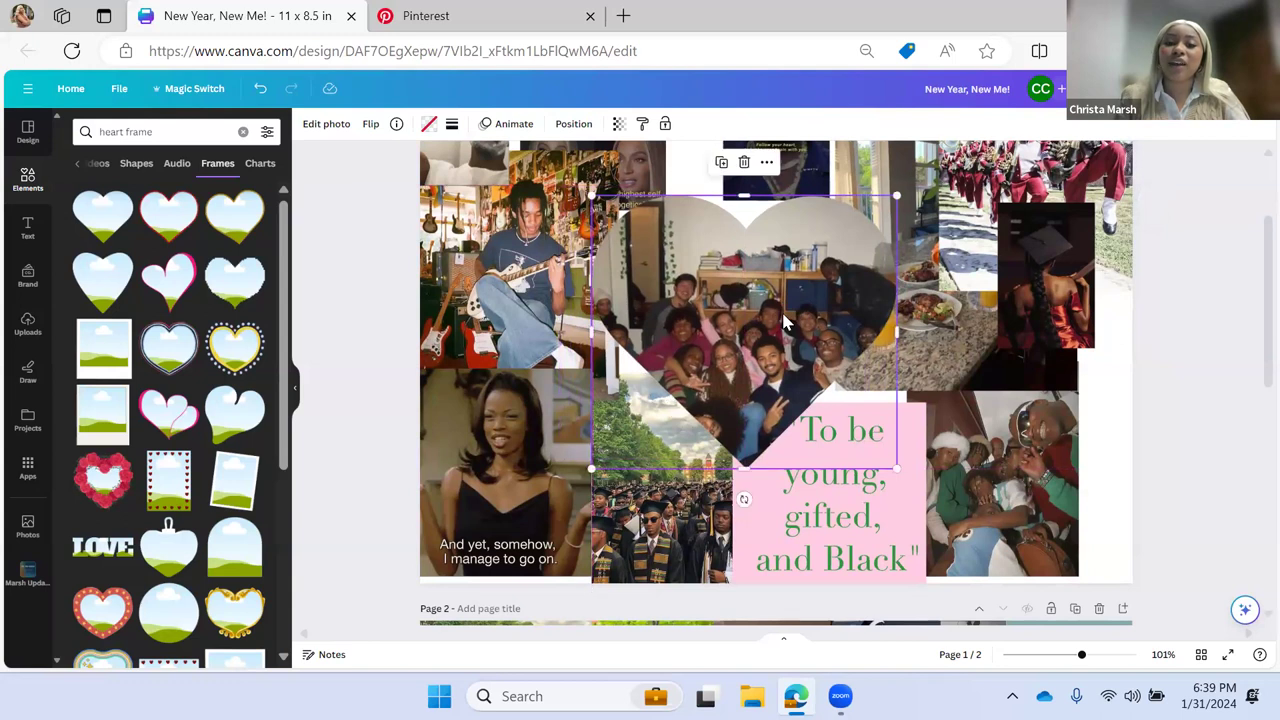
- Detach the group photo from the heart frame and shrink it to a moderate rectangle
left_click(766, 164)
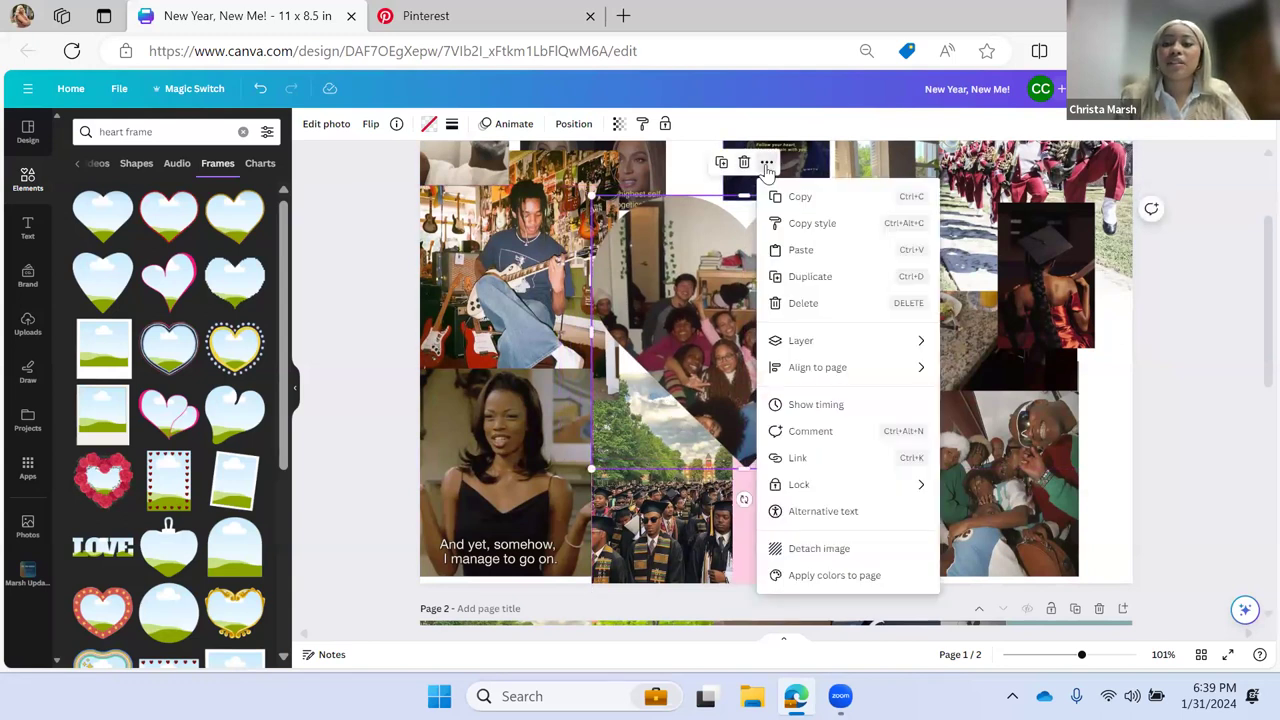
left_click(803, 550)
scroll(788, 310, "down", 3)
scroll(788, 310, "up", 3)
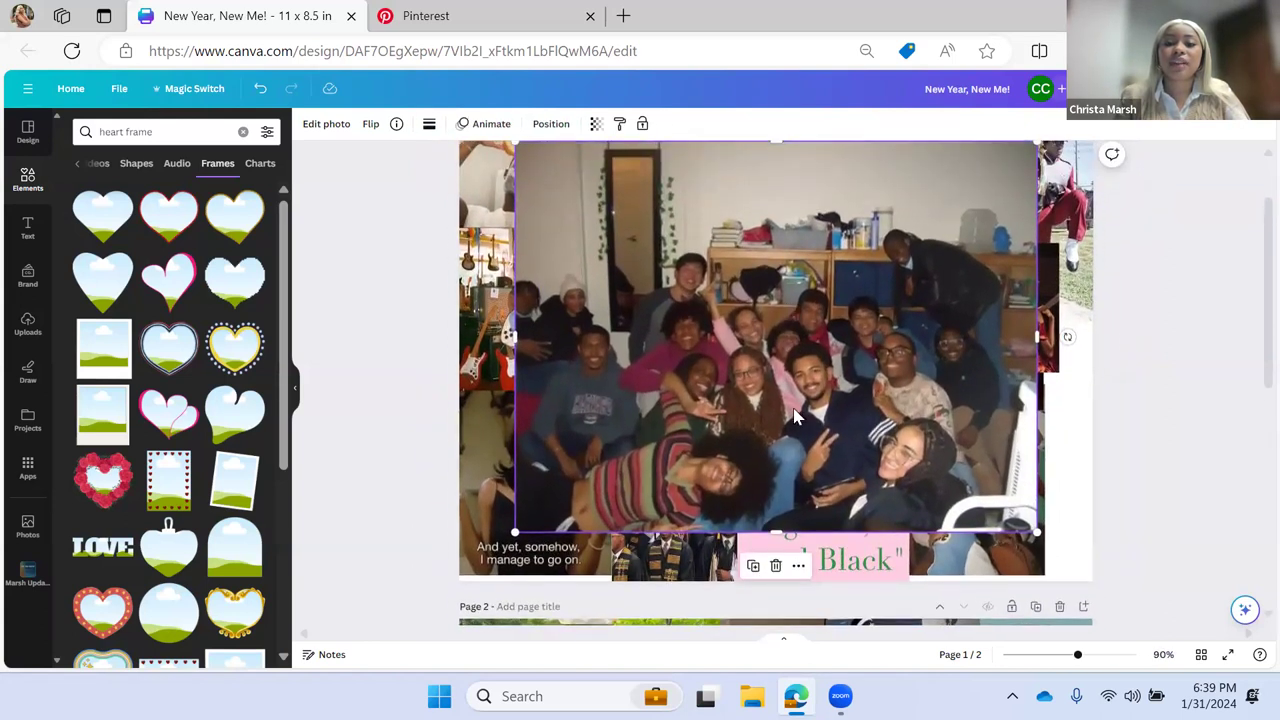
left_click_drag(746, 420, 955, 467)
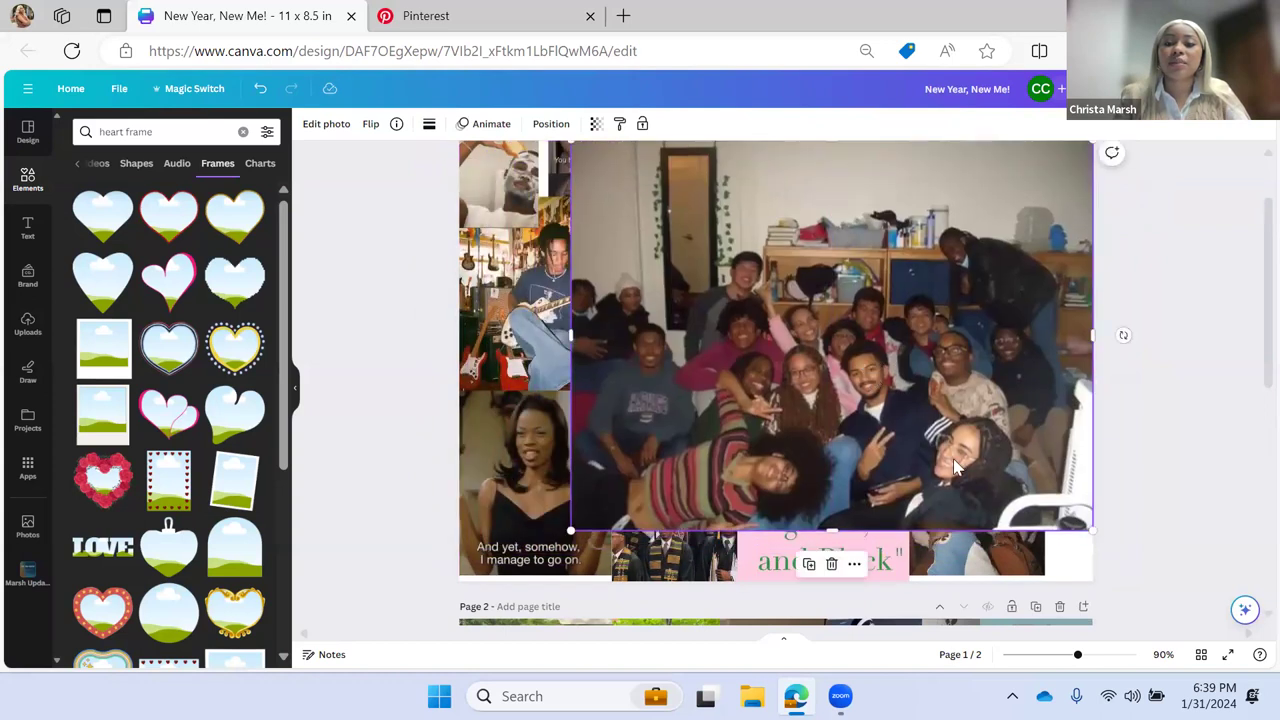
left_click_drag(1090, 527, 862, 357)
- Delete the empty heart frame and rearrange the group and guitarist photos side by side above the bottom row
left_click(785, 420)
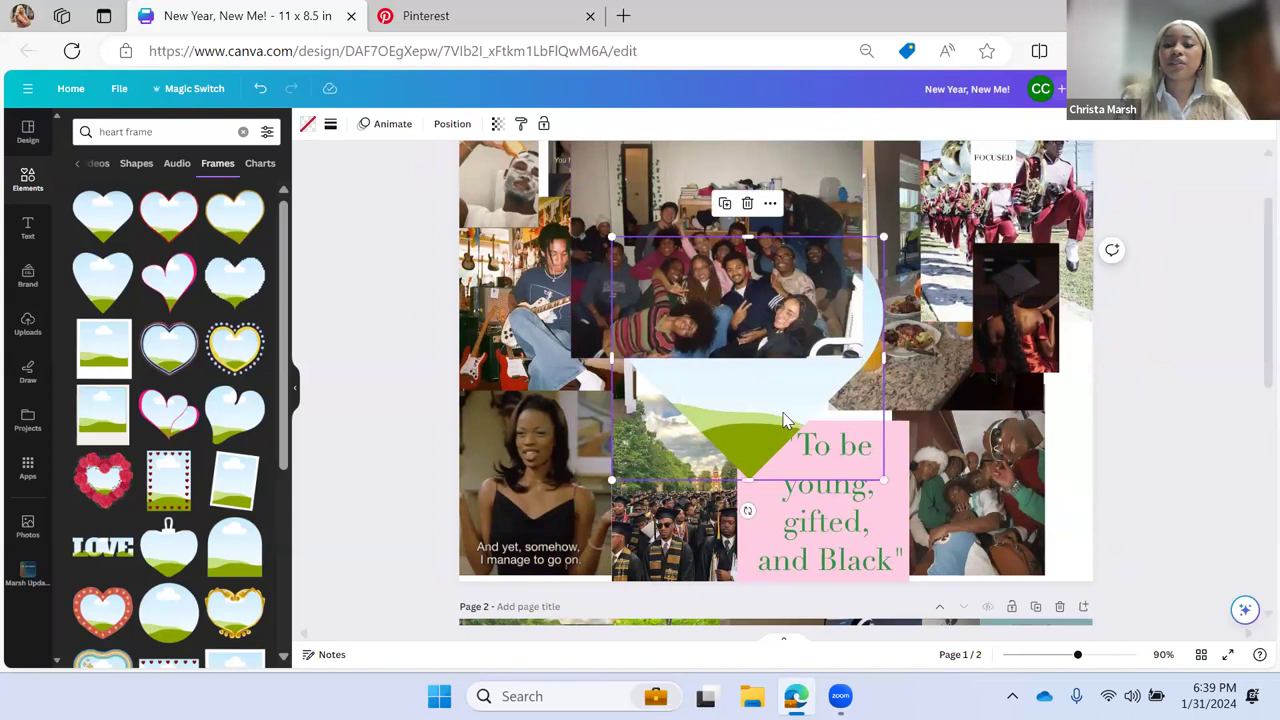
key("Delete")
left_click_drag(714, 279, 780, 330)
left_click(541, 312)
mouse_move(541, 312)
left_mouse_down()
mouse_move(550, 302)
mouse_move(557, 317)
left_mouse_up()
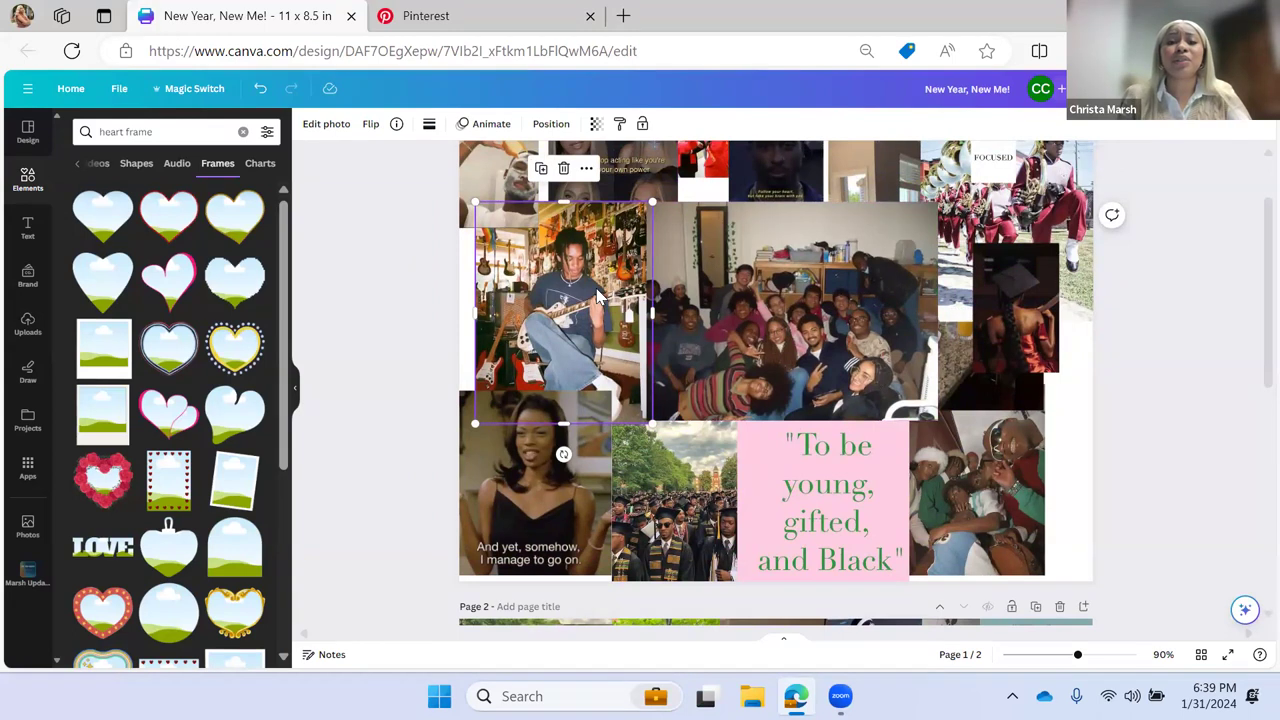
- Add a white Polaroid-style frame to the page, enlarge it, and fill it with the guitarist photo
left_click(115, 360)
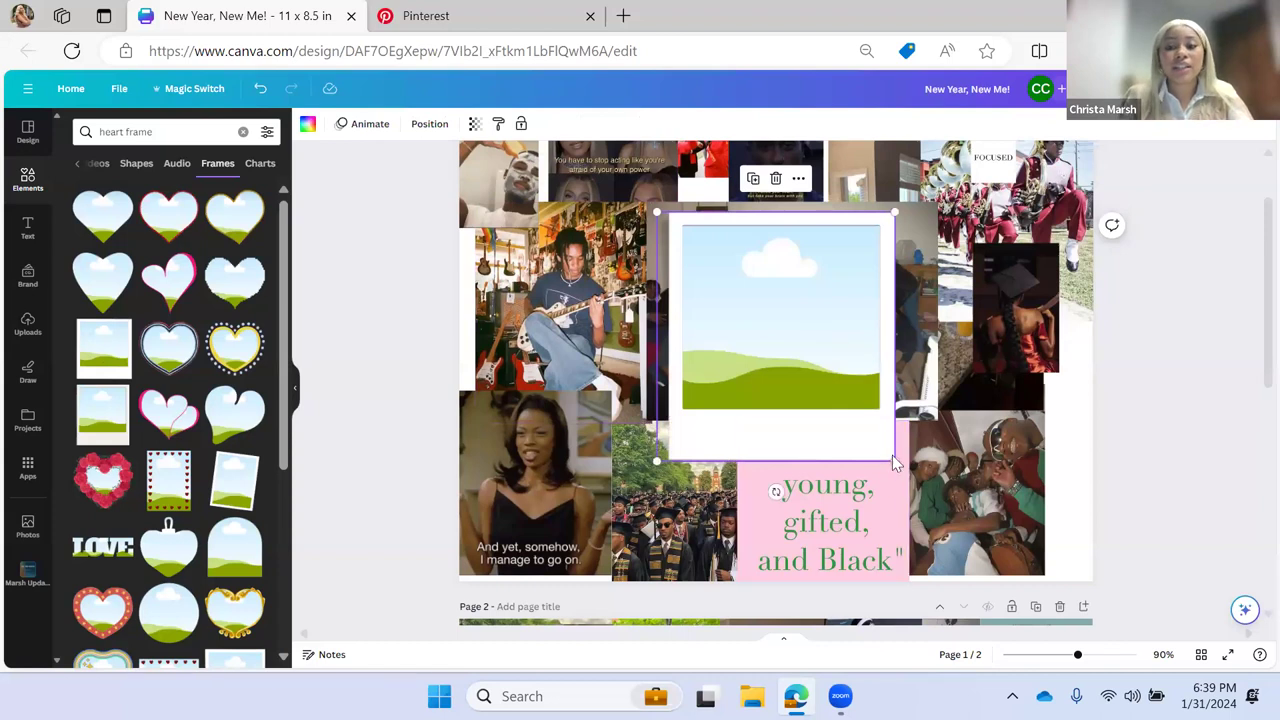
left_click_drag(892, 458, 962, 532)
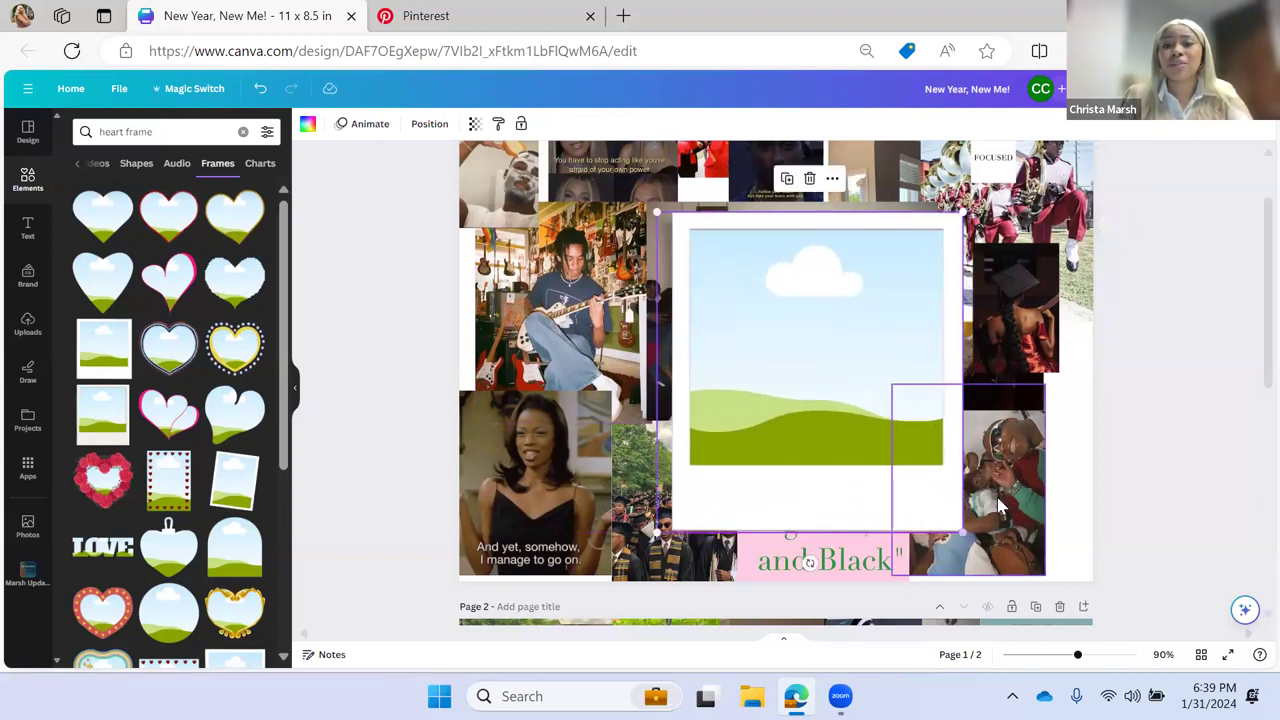
mouse_move(840, 519)
left_mouse_down()
mouse_move(843, 486)
mouse_move(843, 513)
left_mouse_up()
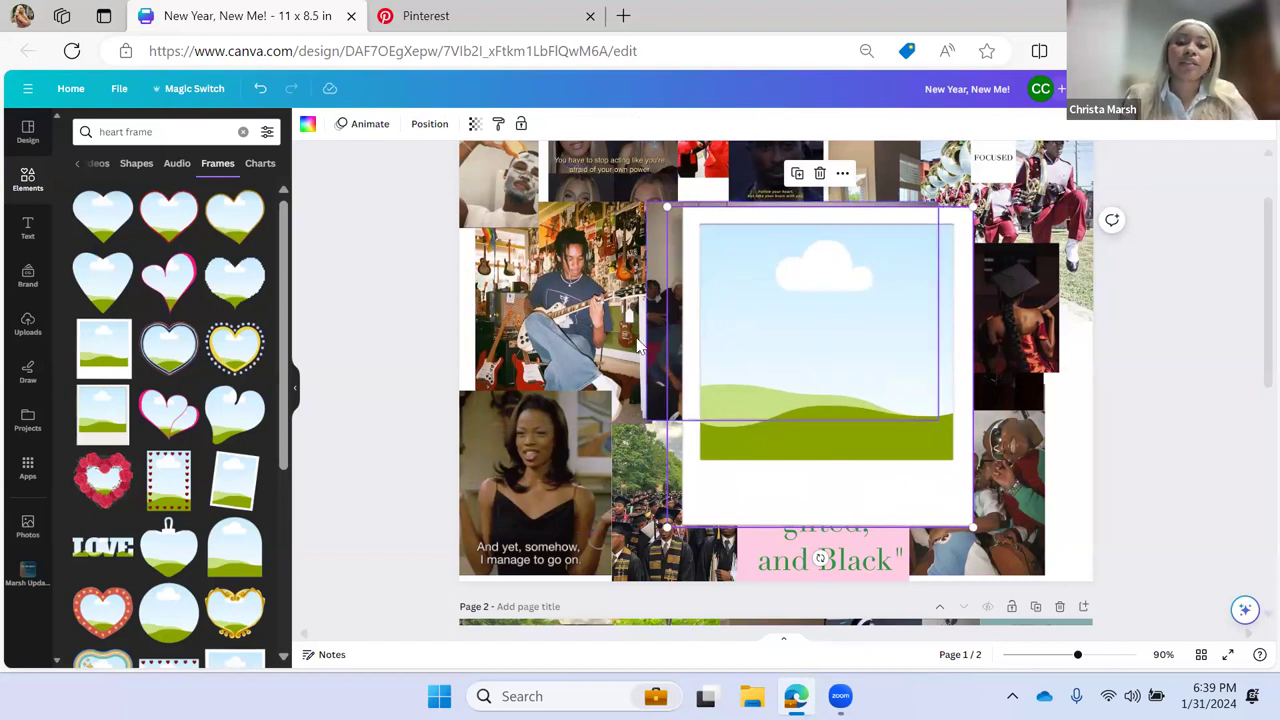
left_click_drag(600, 318, 798, 340)
- Move the Polaroid-framed guitarist to the page's left edge and scale it down until it sits beside the group photo
left_click_drag(815, 486, 592, 450)
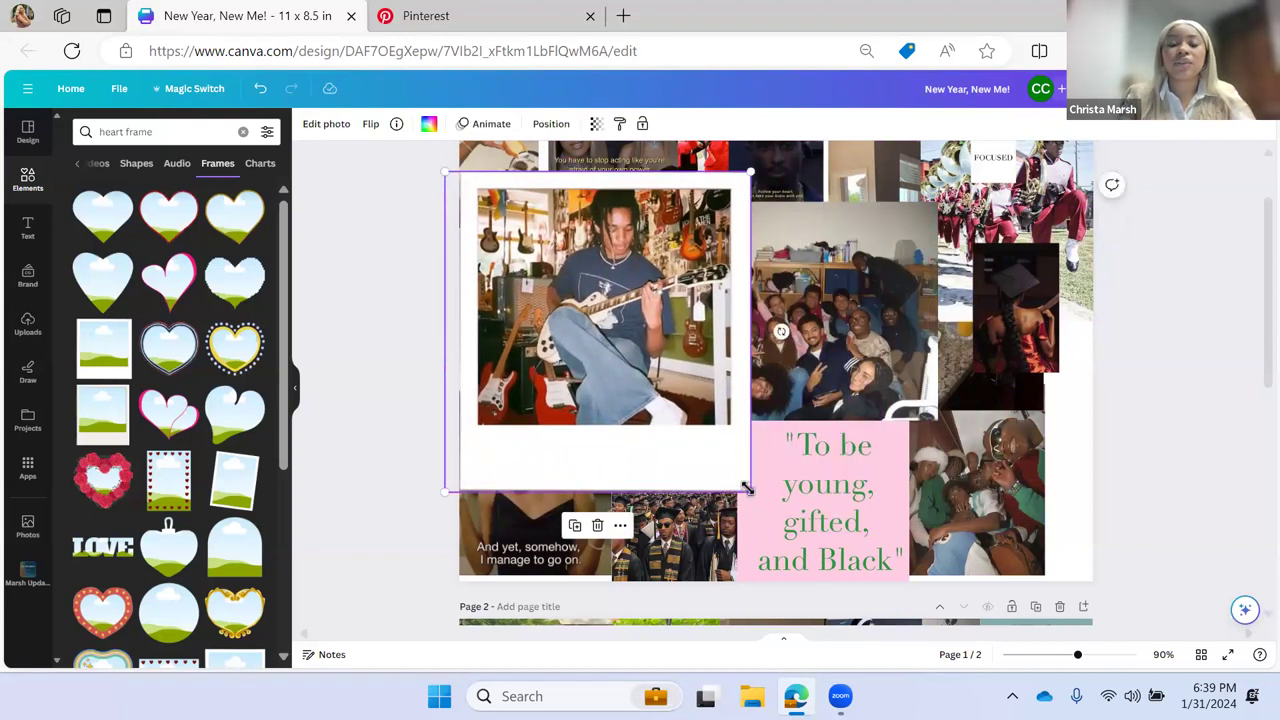
left_click_drag(749, 491, 768, 510)
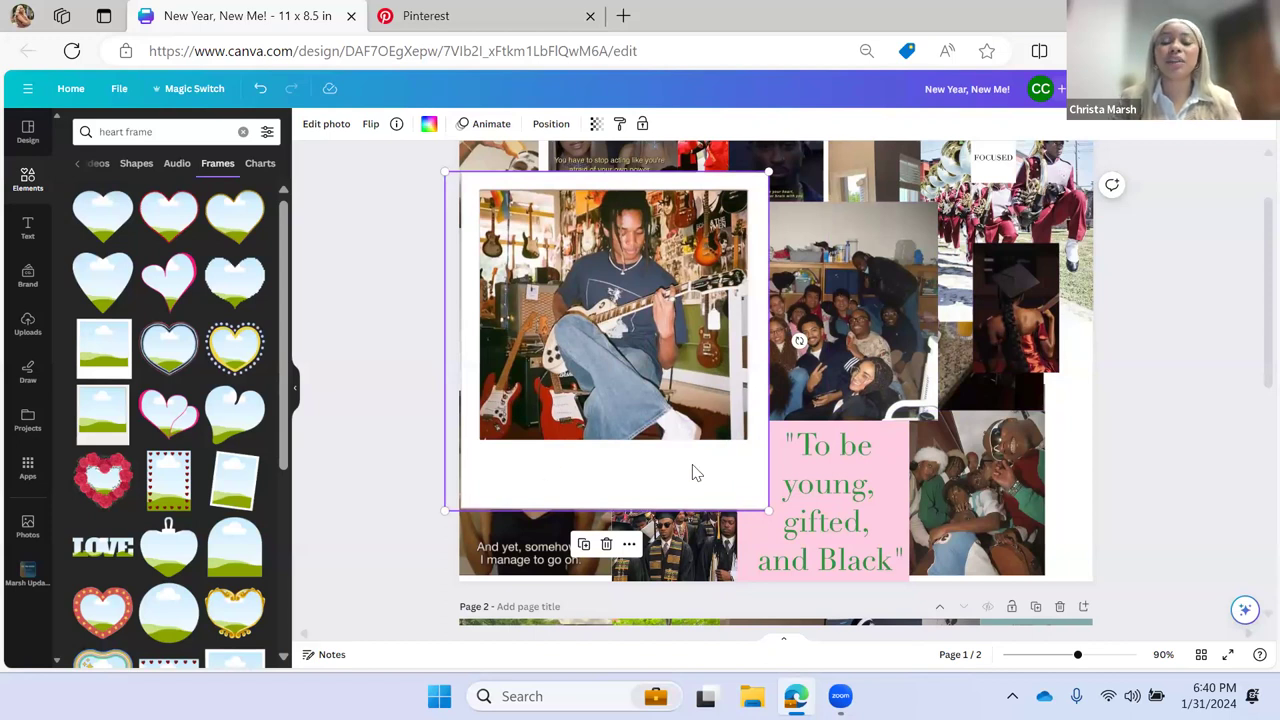
left_click_drag(765, 515, 703, 461)
mouse_move(611, 422)
left_mouse_down()
mouse_move(634, 423)
mouse_move(606, 431)
mouse_move(612, 443)
left_mouse_up()
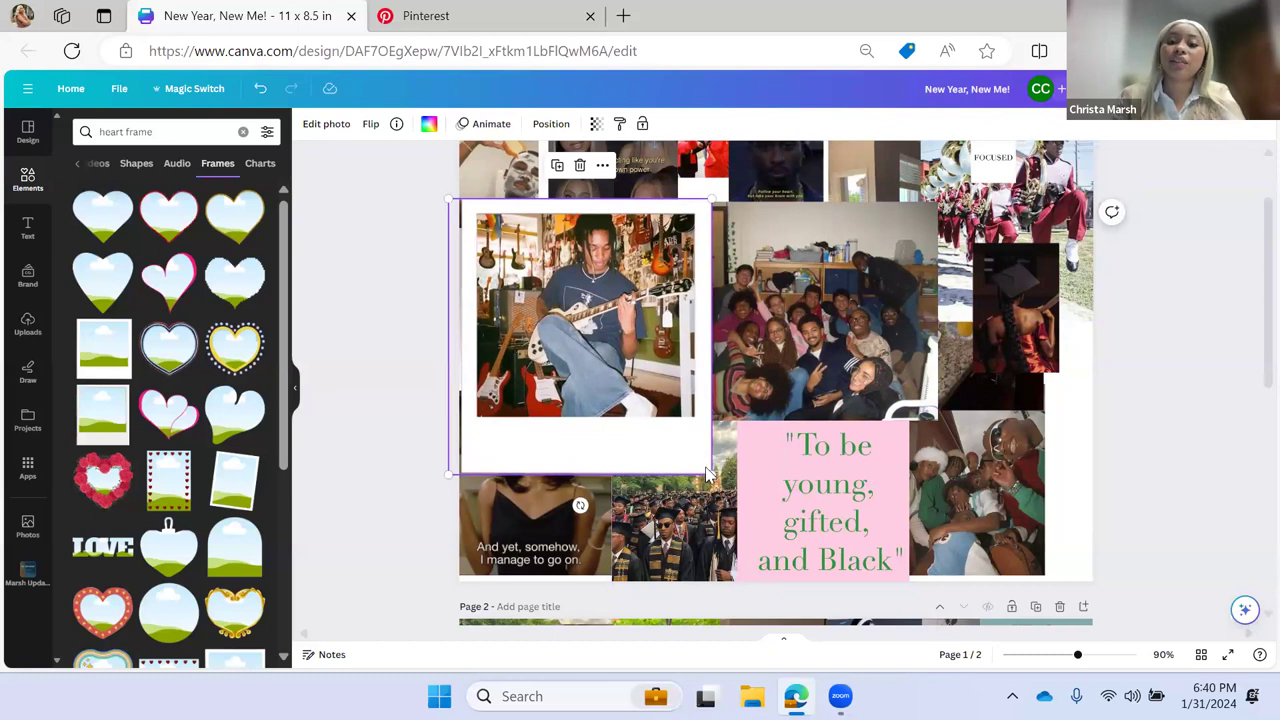
- Go to the finished 2024 vision board on page 2 and present it in full screen
left_click(295, 388)
scroll(532, 376, "up", 2)
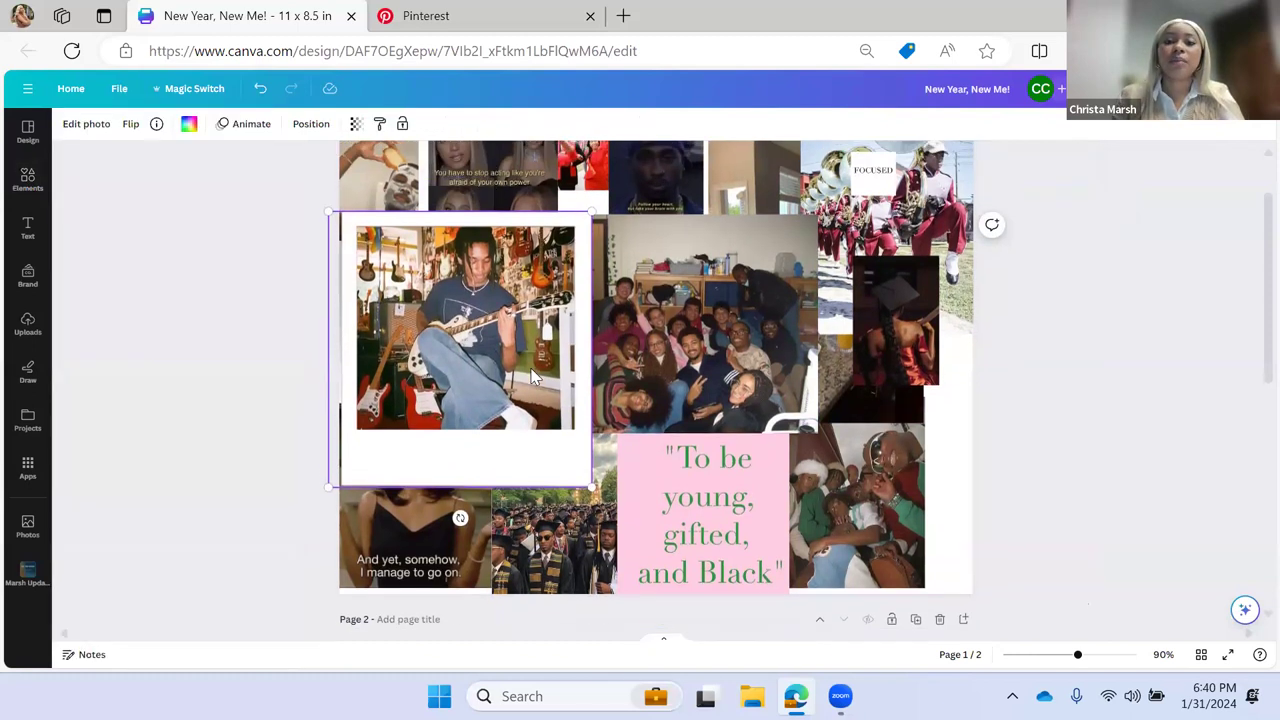
scroll(532, 376, "down", 3)
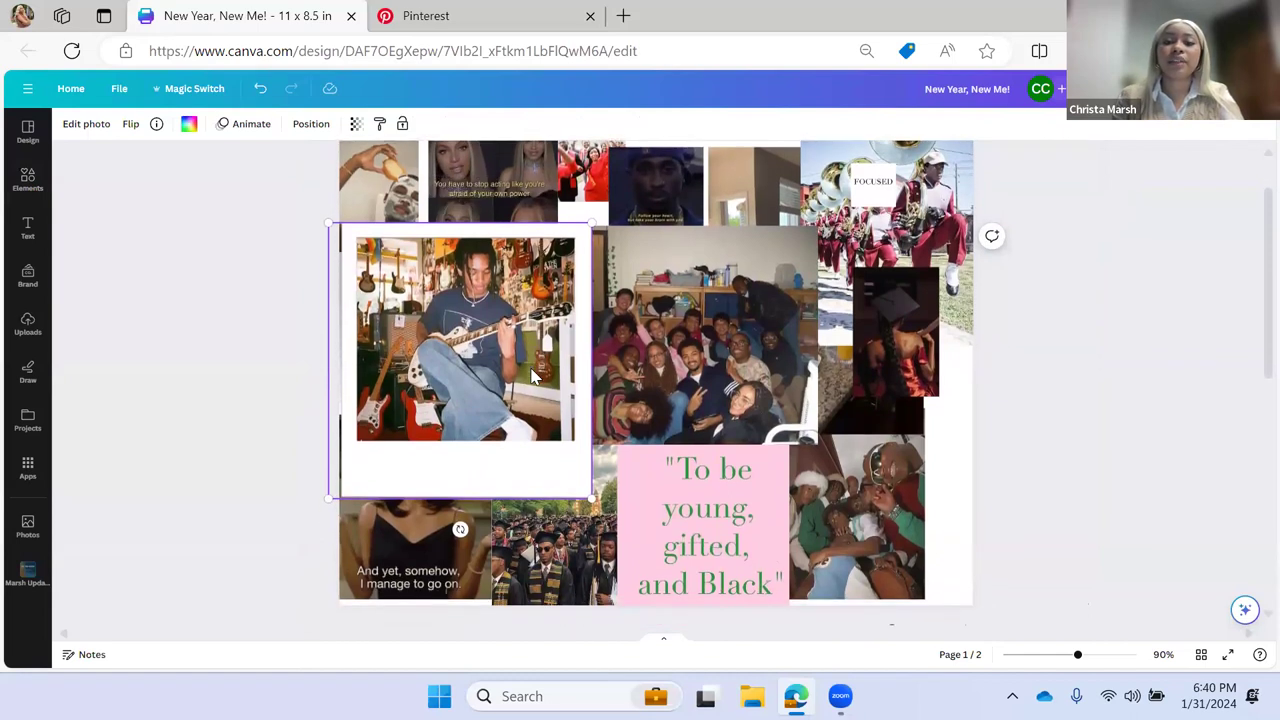
scroll(532, 376, "up", 1)
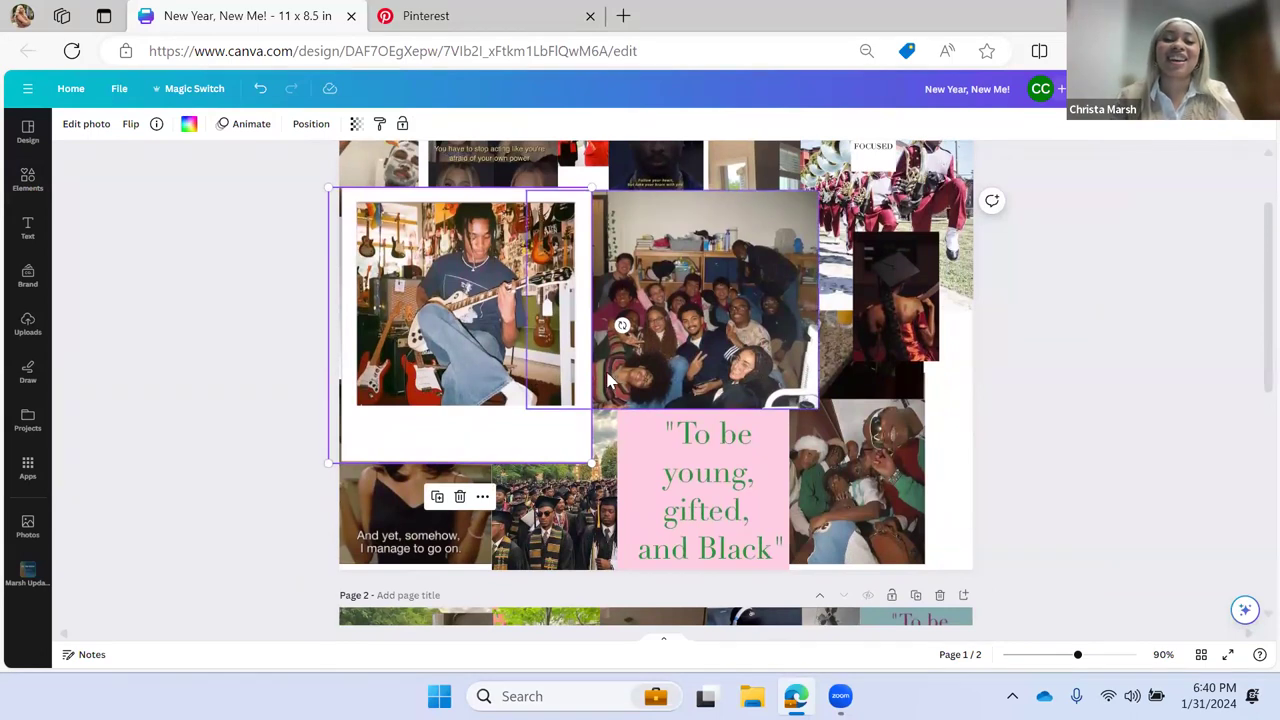
scroll(604, 368, "down", 7)
scroll(607, 378, "down", 9)
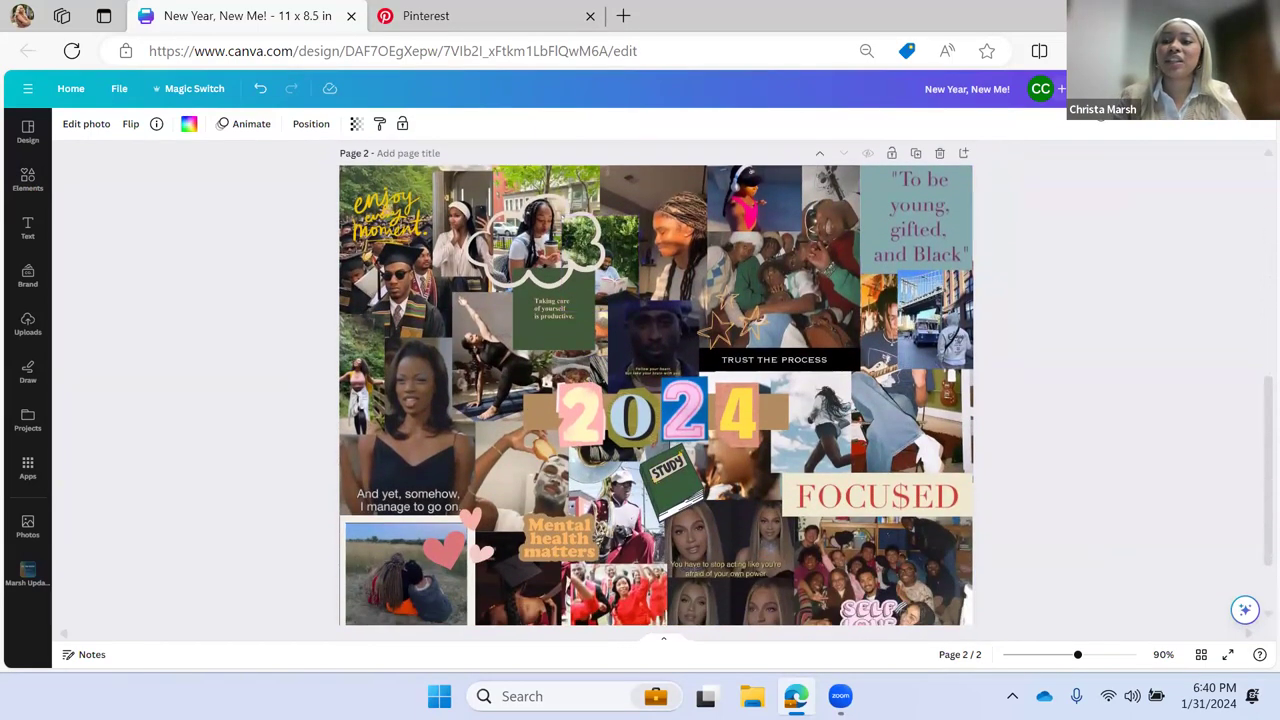
scroll(1120, 160, "down", 2)
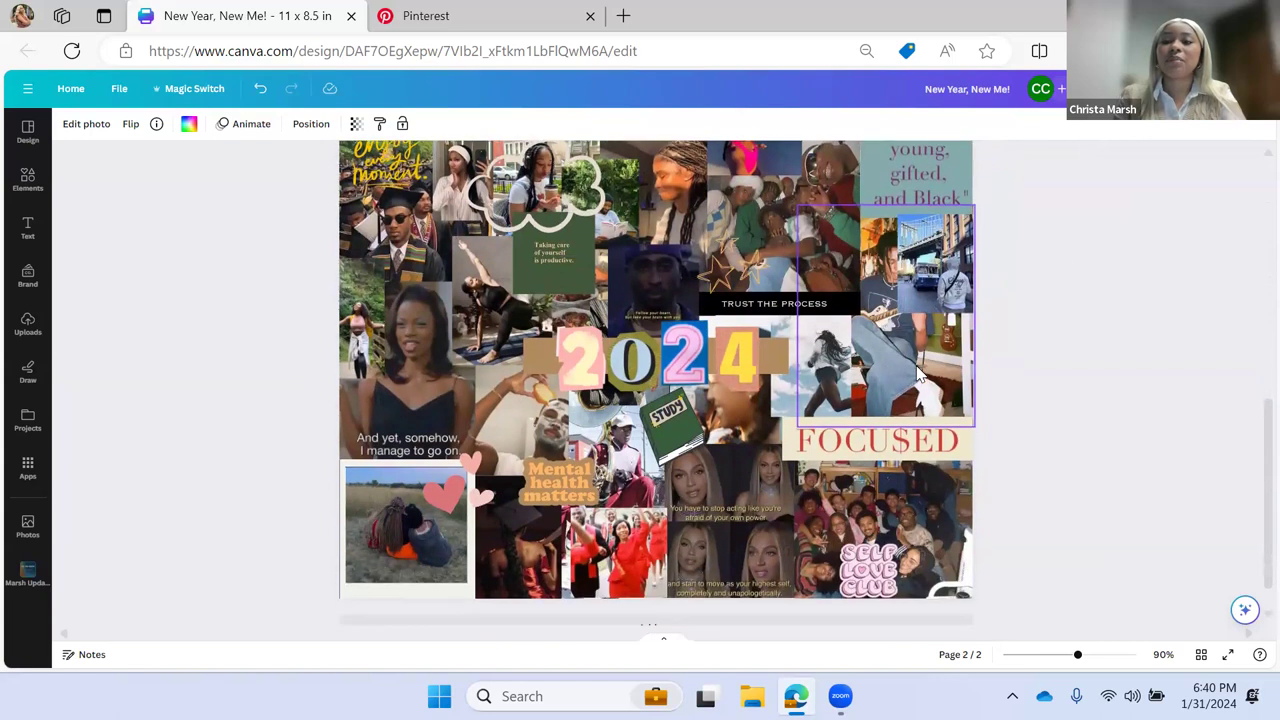
left_click(1105, 88)
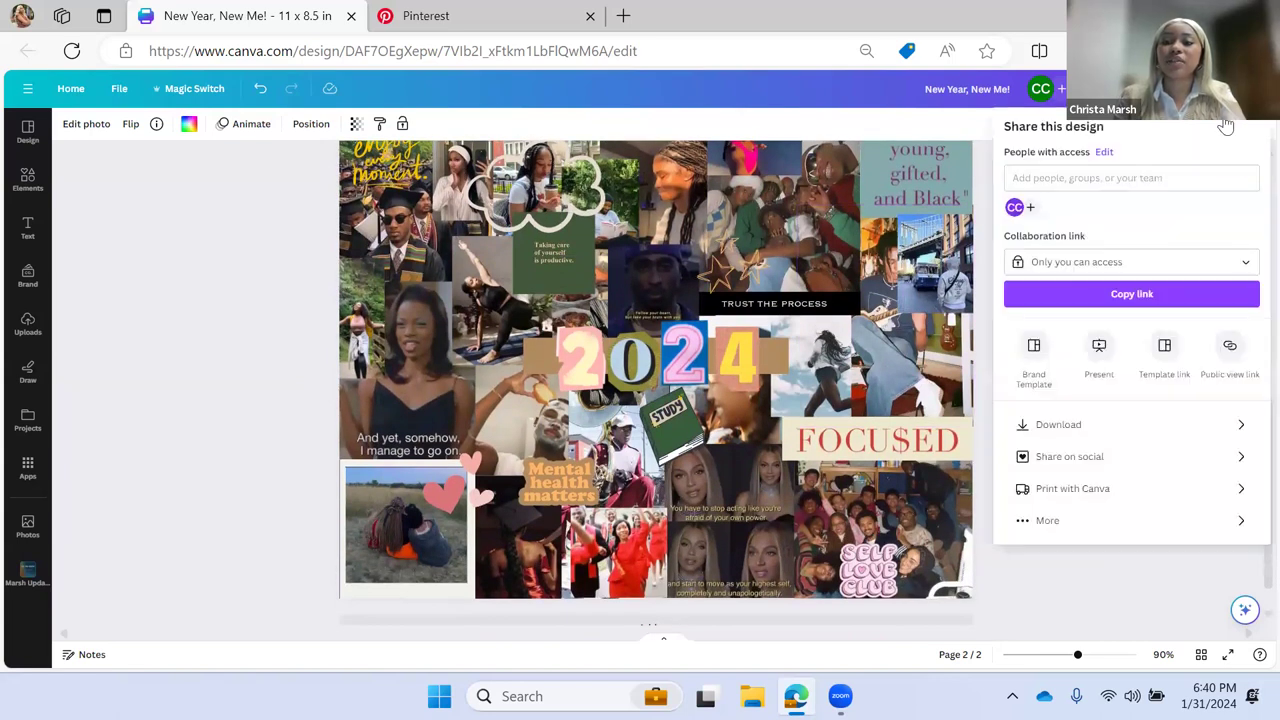
left_click(1099, 358)
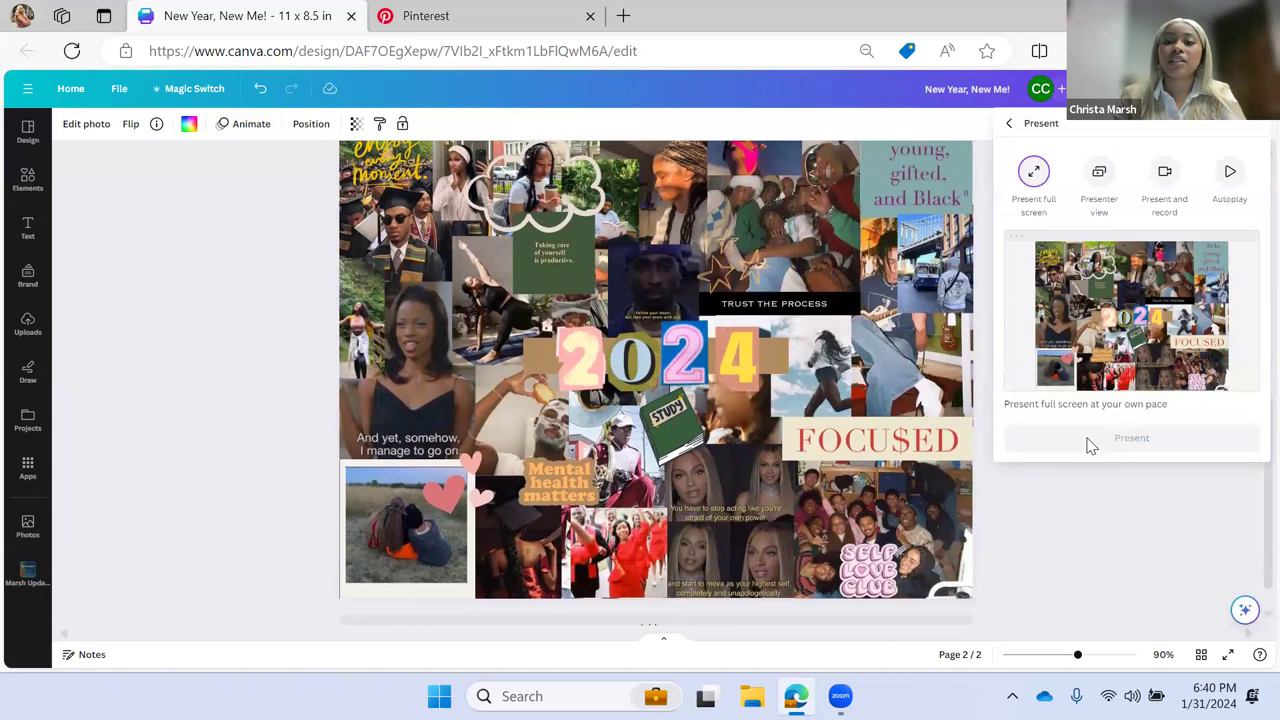
left_click(1089, 447)
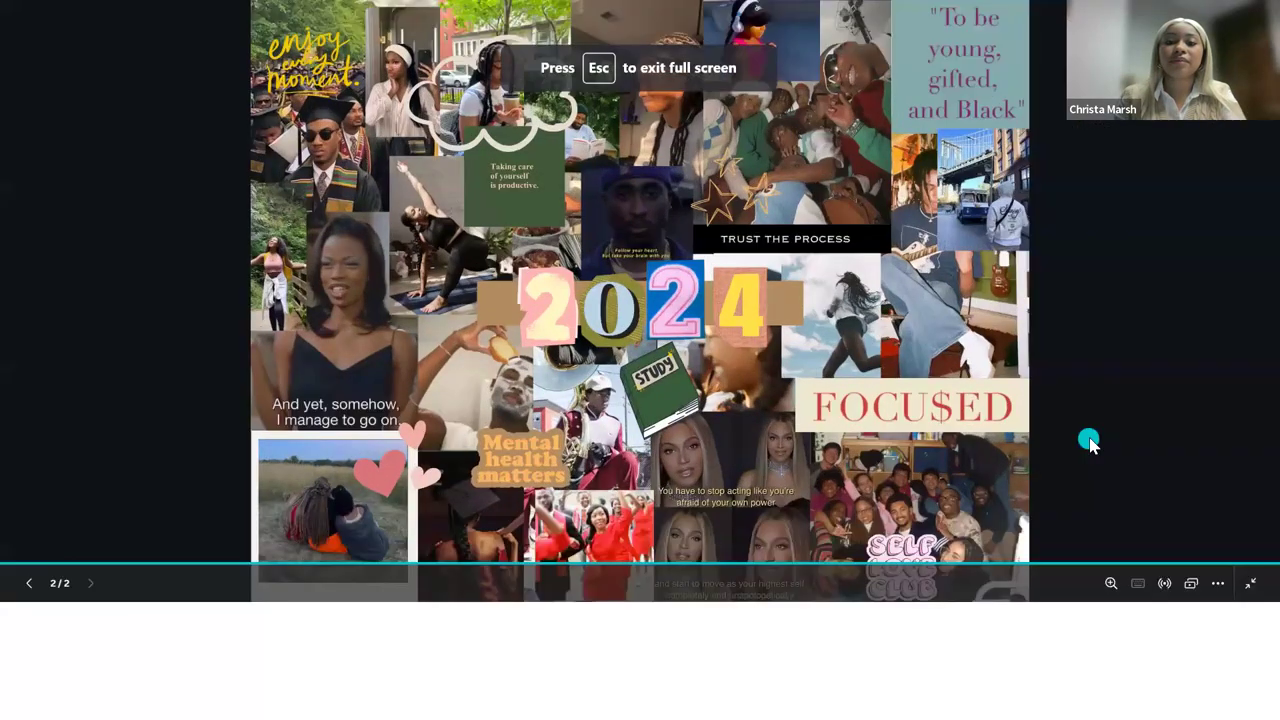